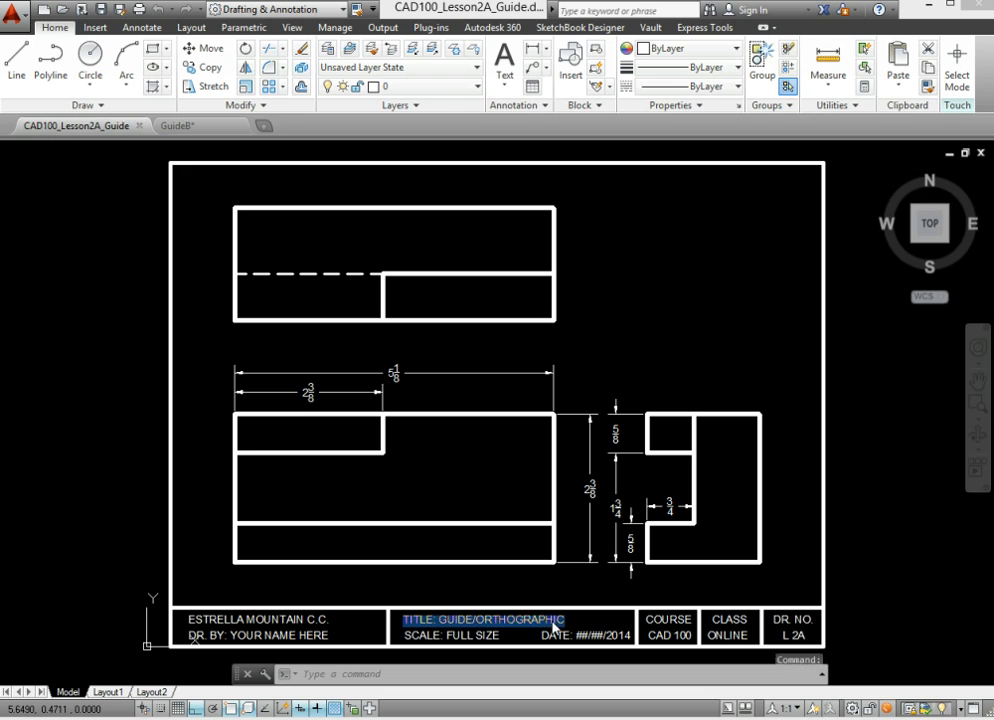
Change the title block's title to GUIDE/ISOMETRIC and its drawing number to L 2B
click(566, 620)
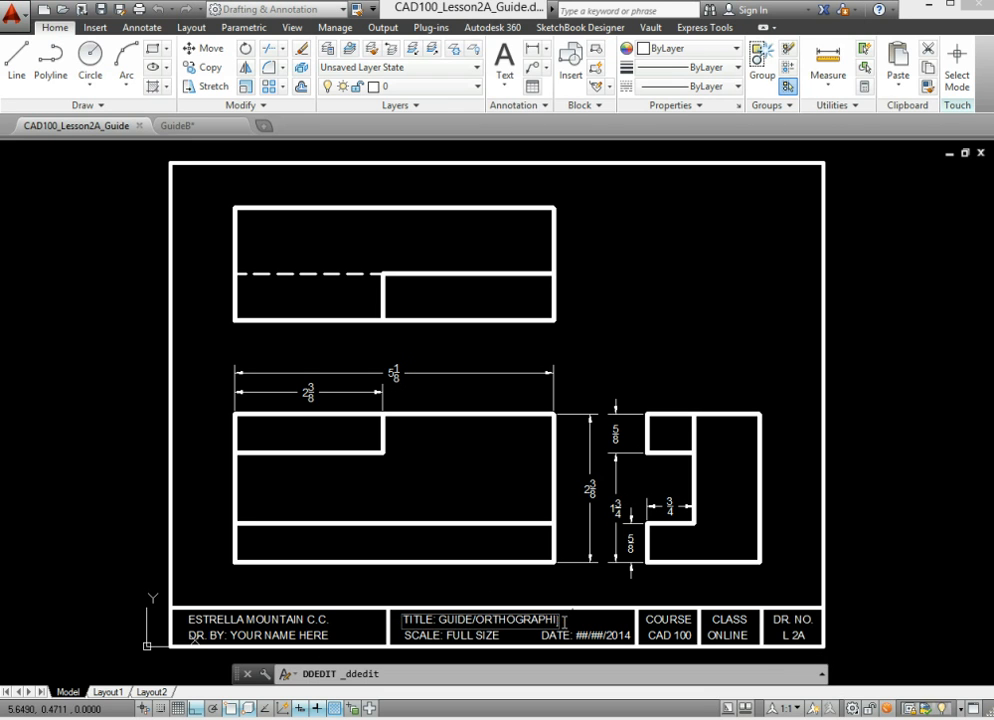
key(BackSpace)
key(BackSpace)
key(BackSpace)
key(BackSpace)
key(BackSpace)
key(BackSpace)
key(BackSpace)
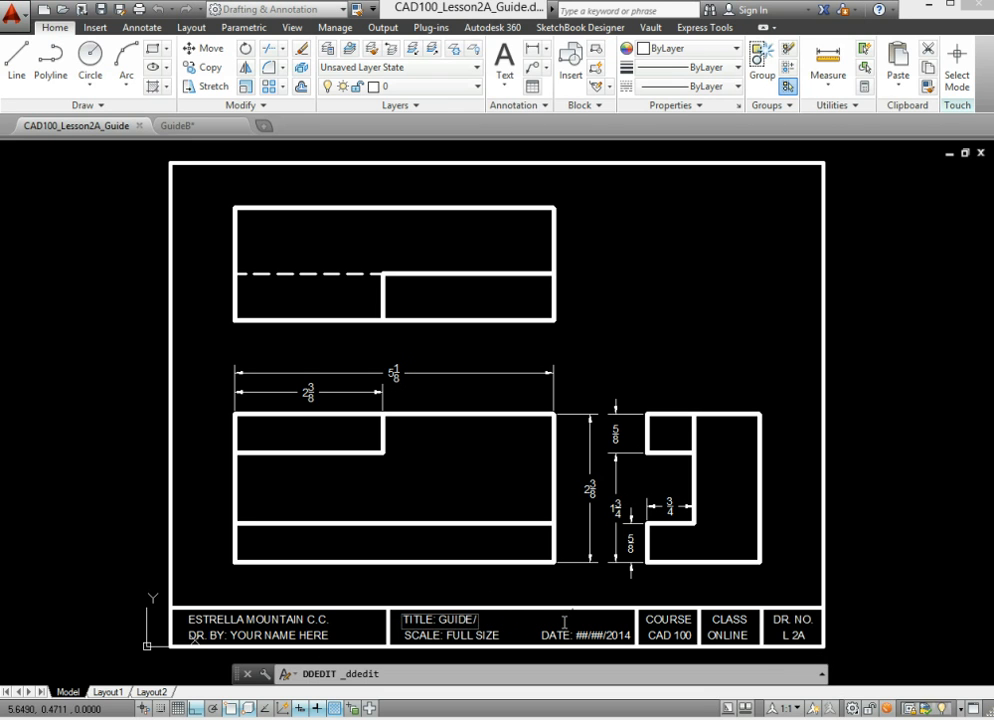
text(ISOMETRIC)
key(Return)
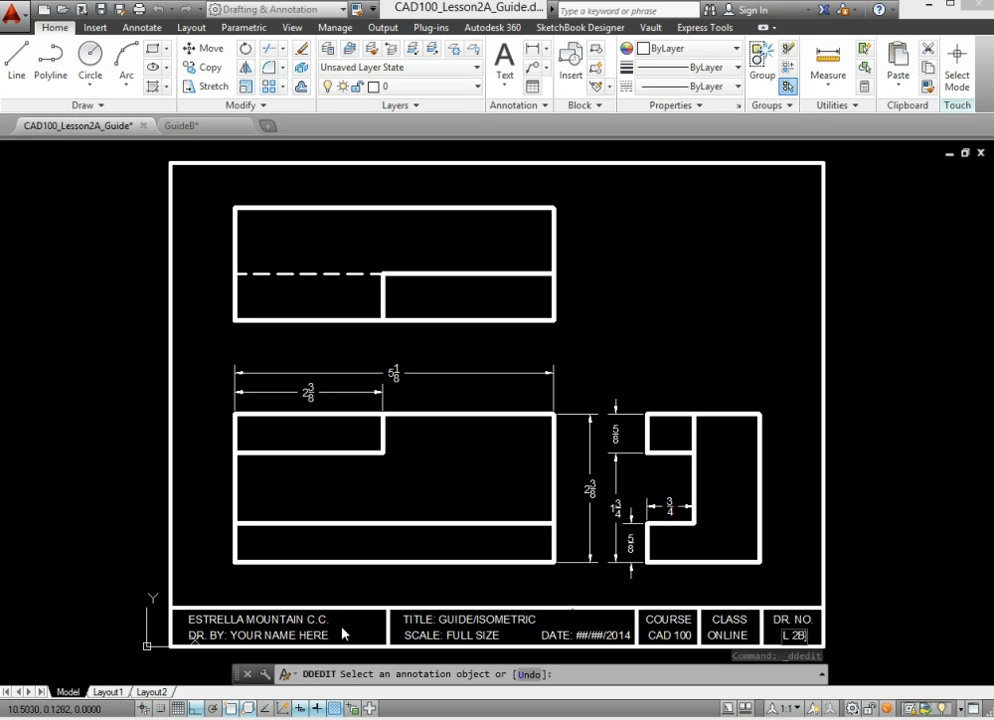
key(Return)
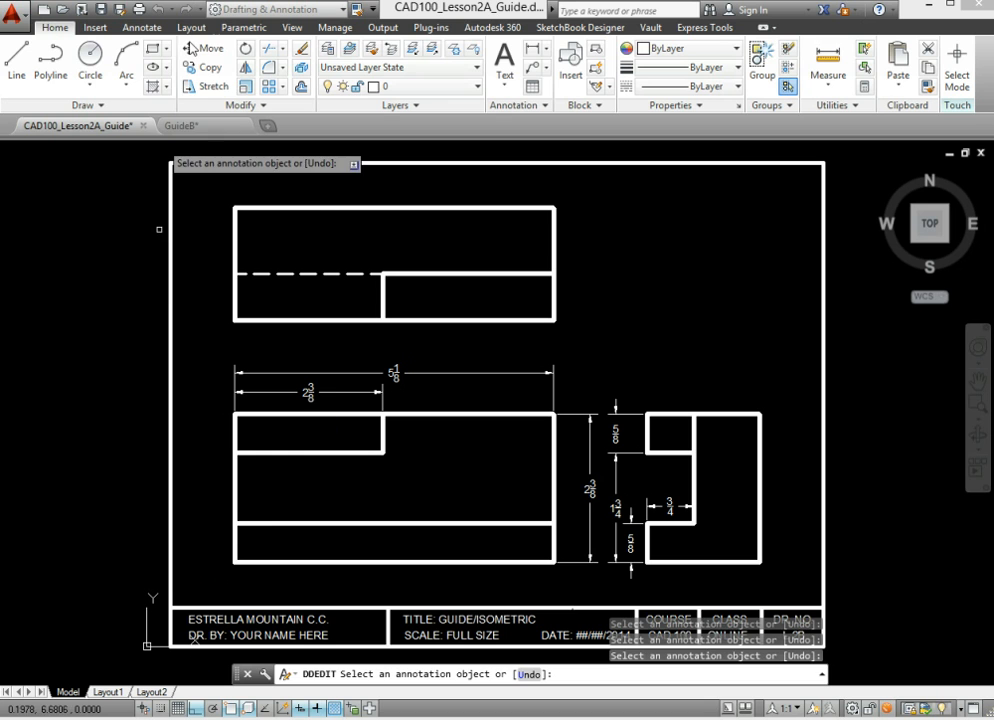
key(Escape)
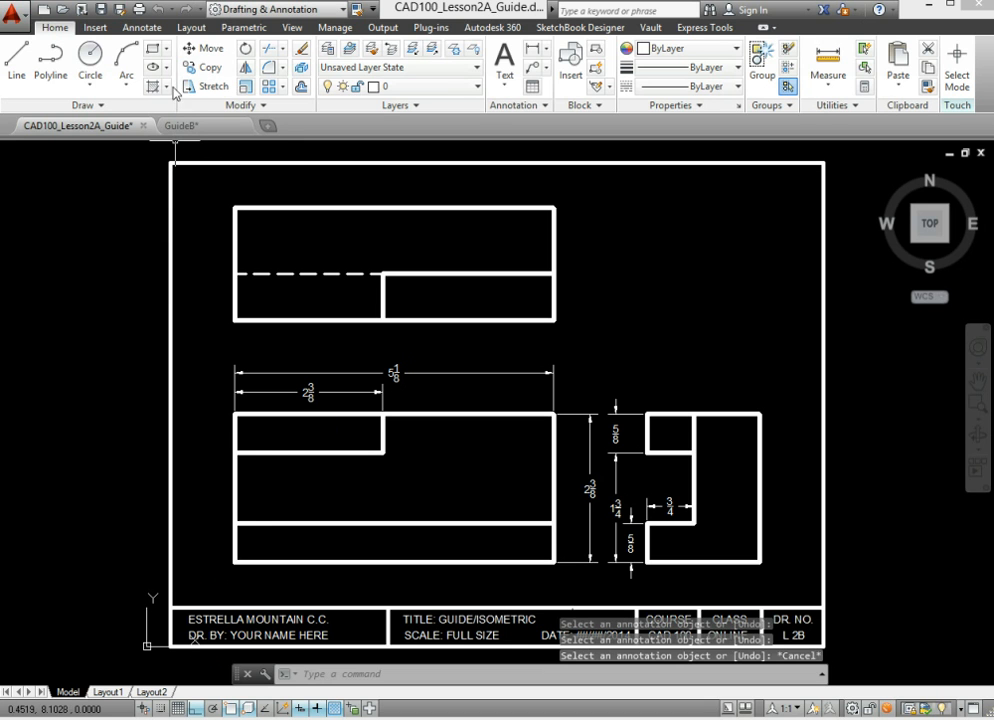
Scale the border and title block by a factor of 2 from the intersection at the title block's upper-left corner
click(244, 86)
click(198, 188)
click(155, 157)
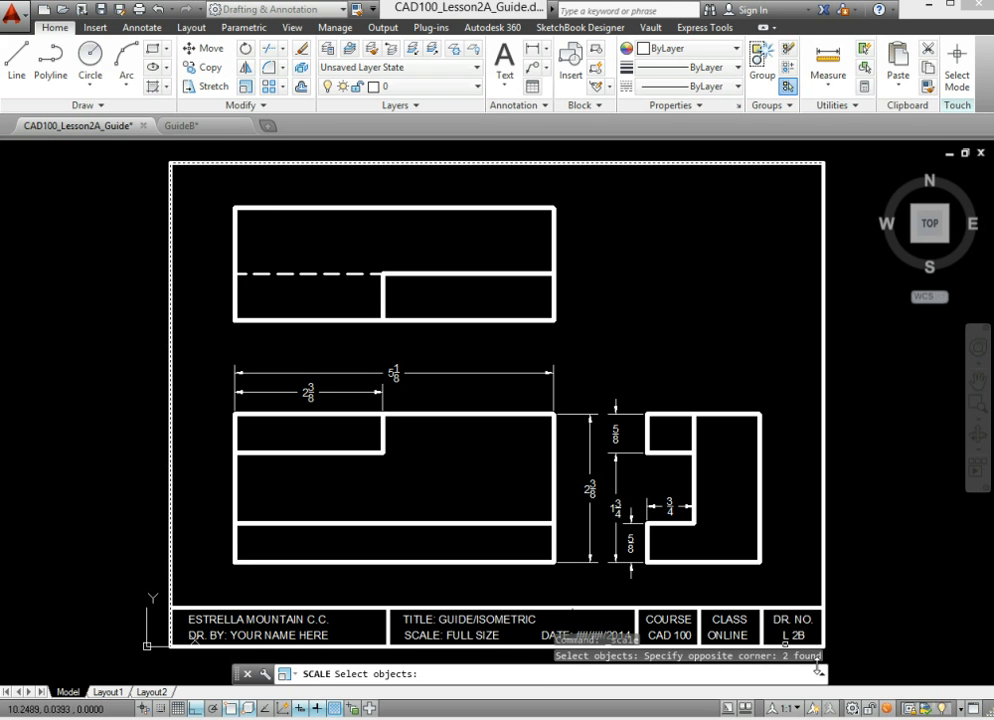
click(865, 650)
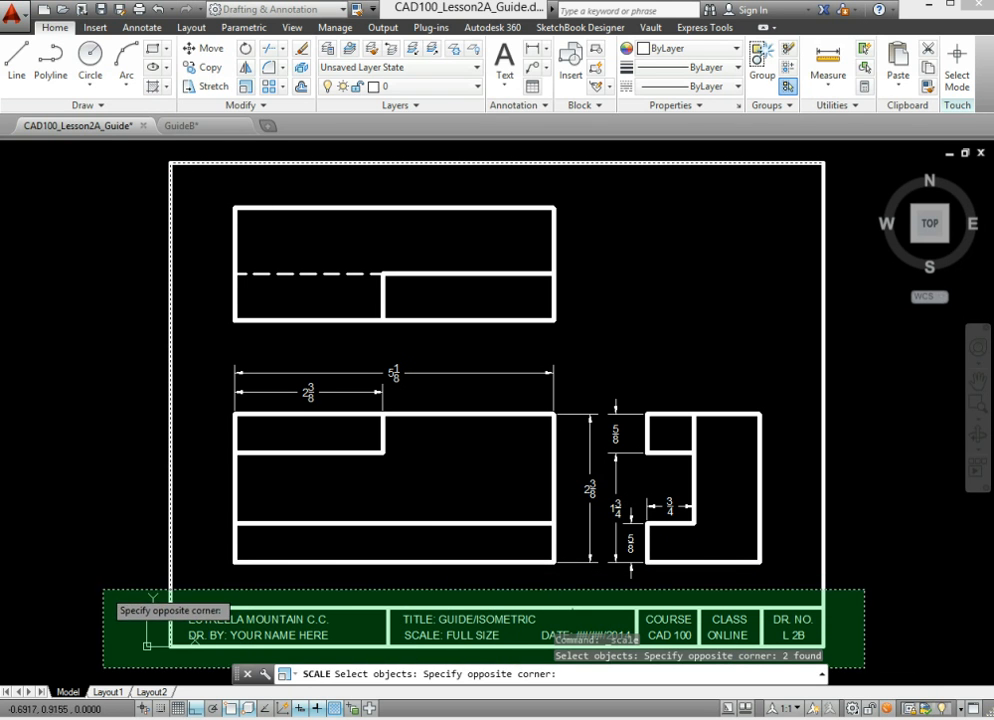
click(104, 591)
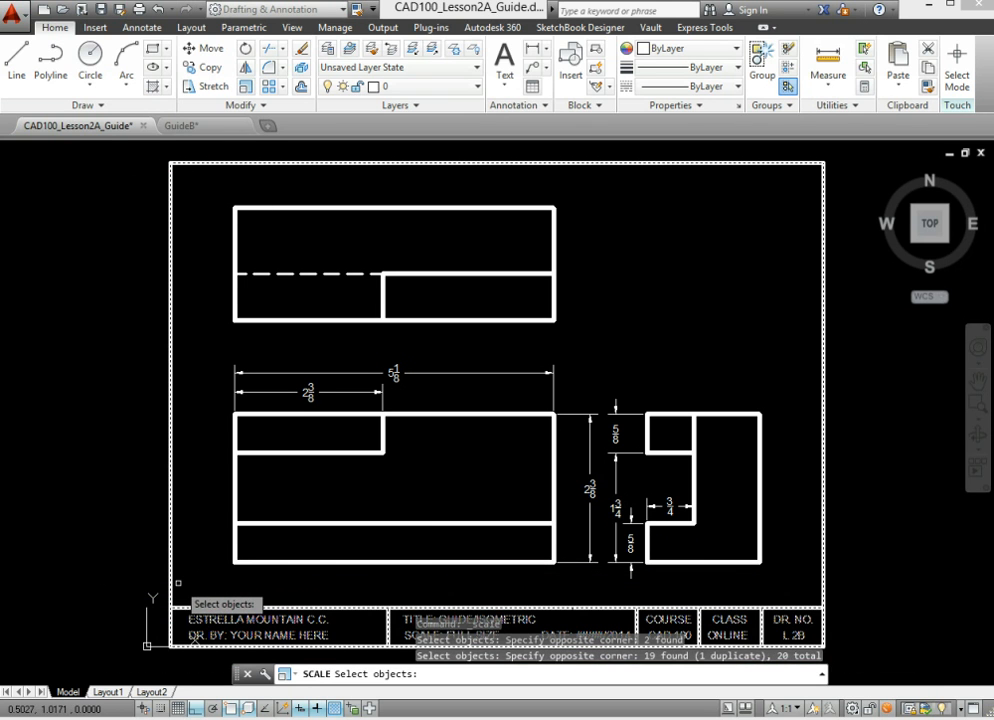
key(Return)
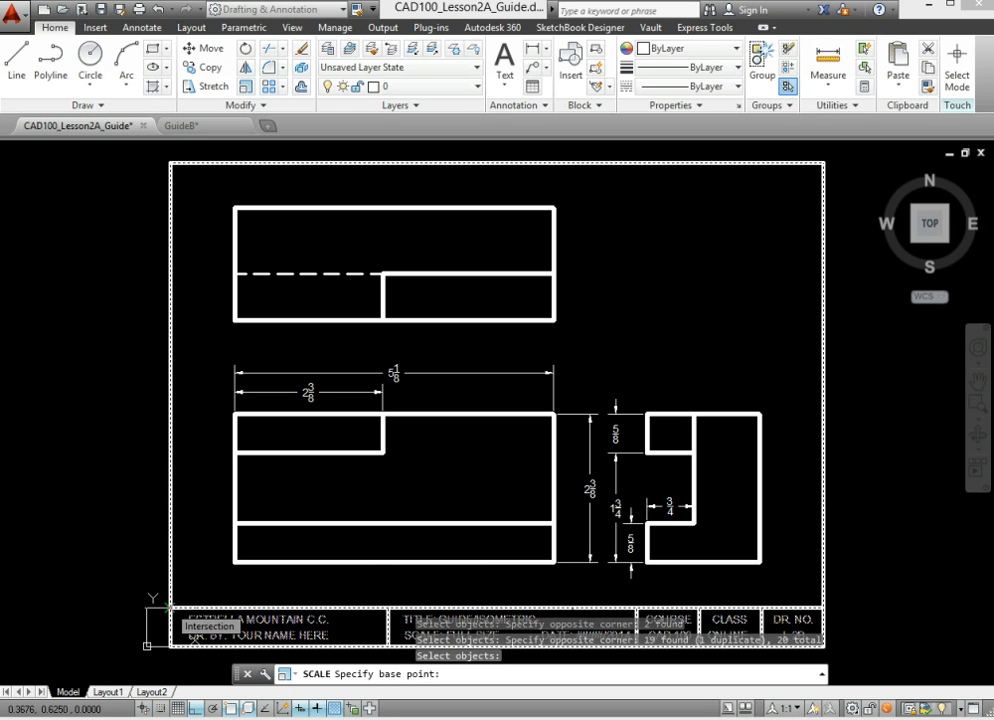
click(170, 607)
text(2)
key(Return)
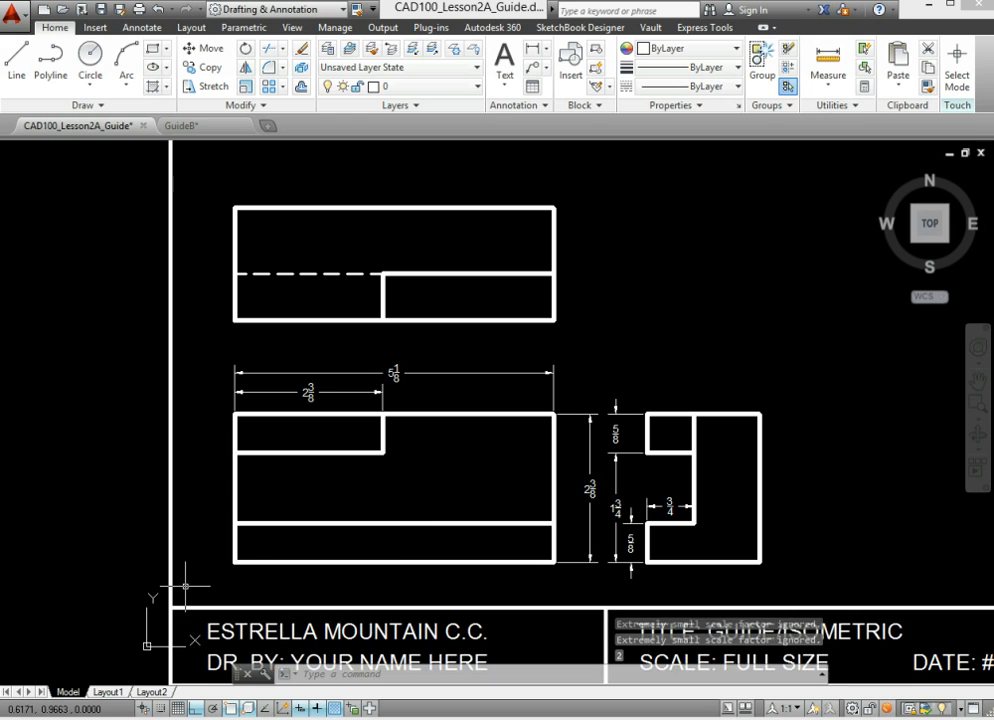
scroll(204, 588, down, 6)
scroll(333, 543, up, 2)
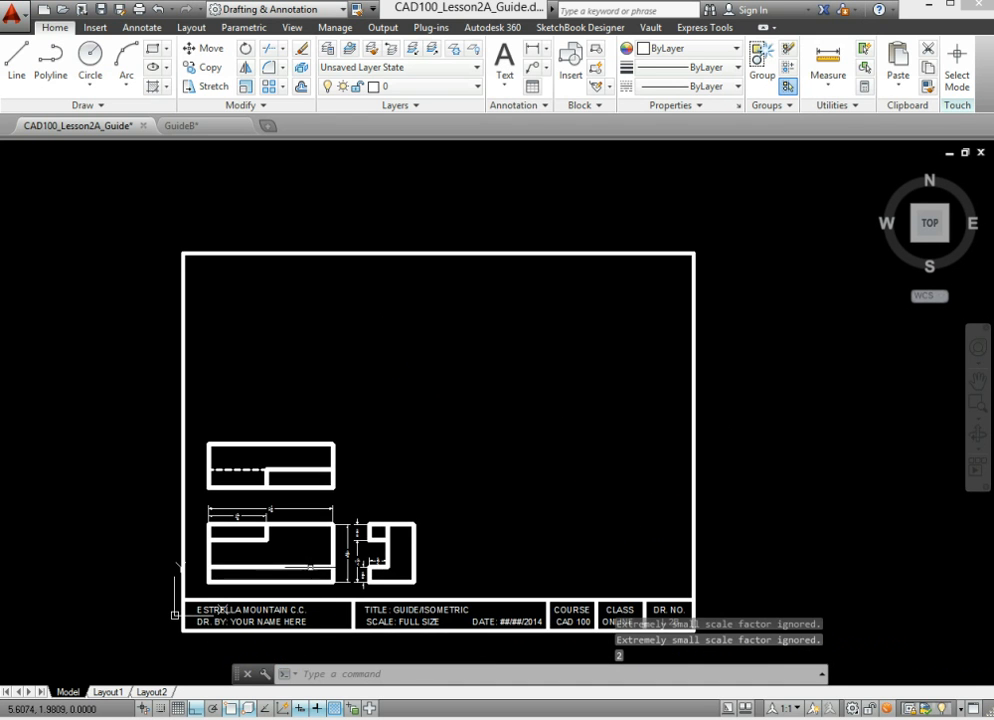
scroll(310, 567, up, 2)
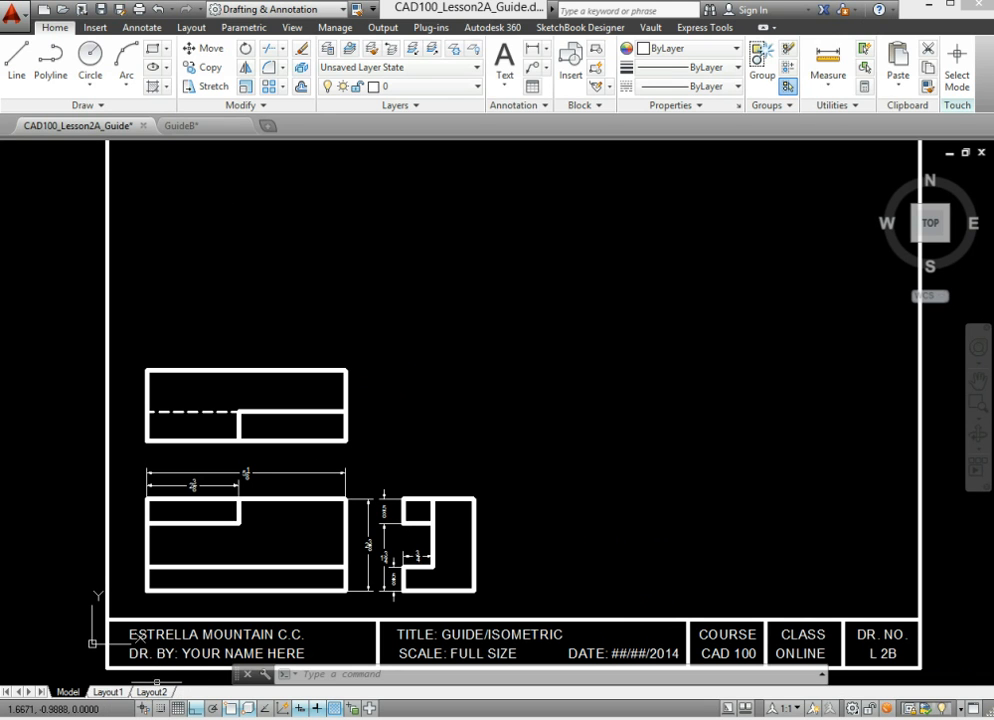
Set the grid snap type to Isometric snap in the drafting settings
right_click(176, 709)
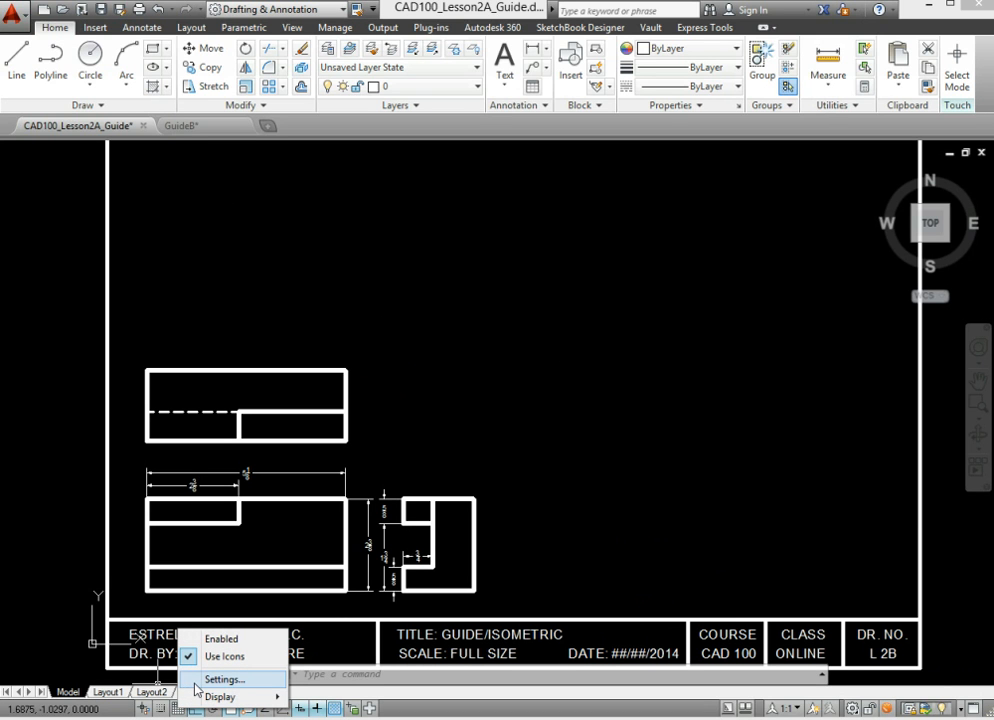
click(196, 683)
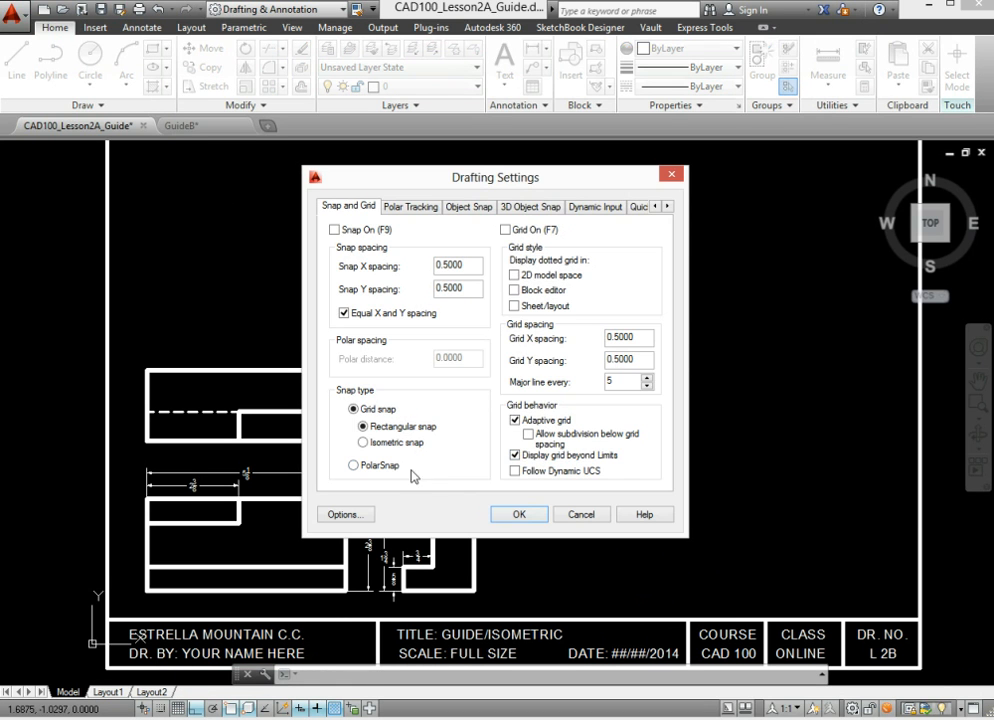
click(363, 442)
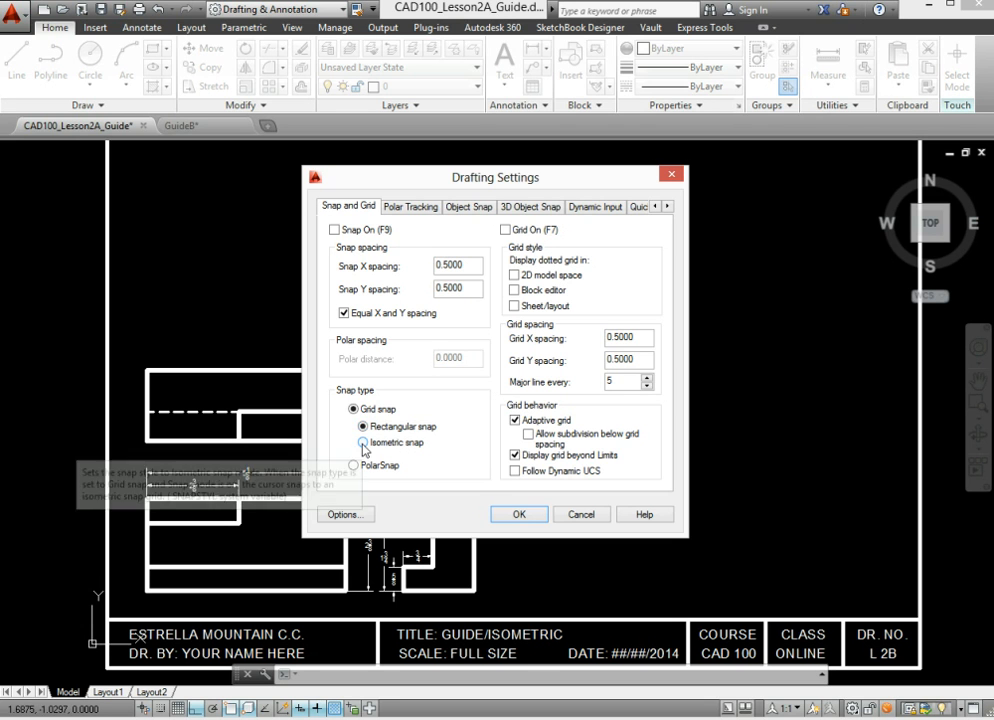
click(519, 515)
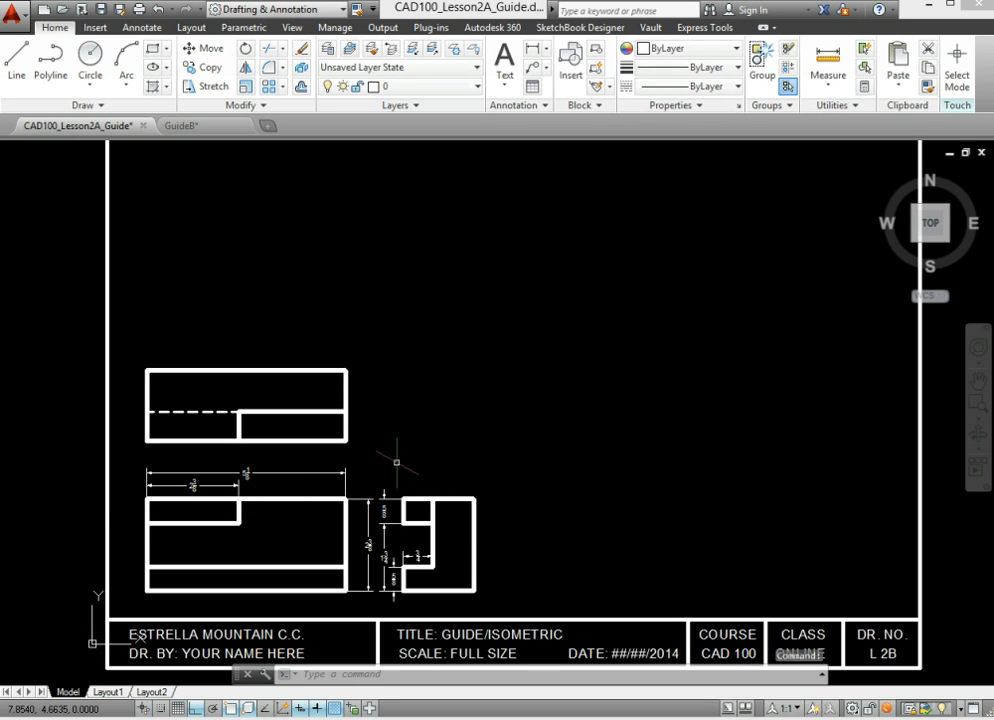
Cycle the isometric crosshairs through the left, top and right isoplanes, stopping on Isoplane Right
scroll(394, 462, up, 2)
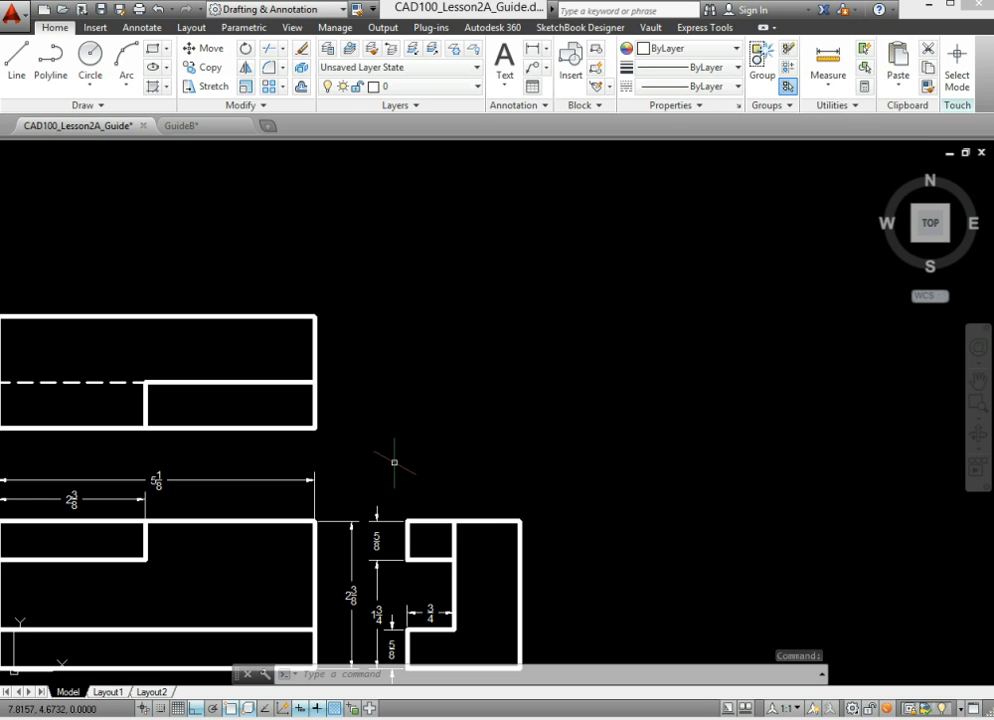
key(F5)
key(F5)
key(F5)
key(F5)
key(F5)
scroll(340, 506, down, 4)
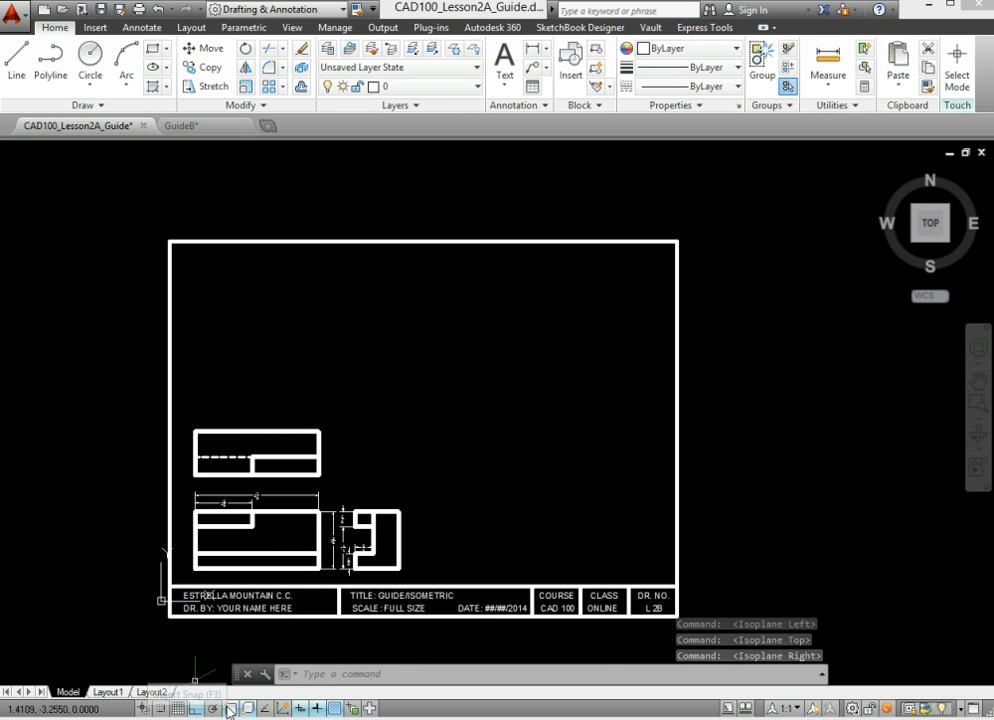
Review which object snap modes are enabled in the drafting settings
right_click(229, 708)
click(266, 680)
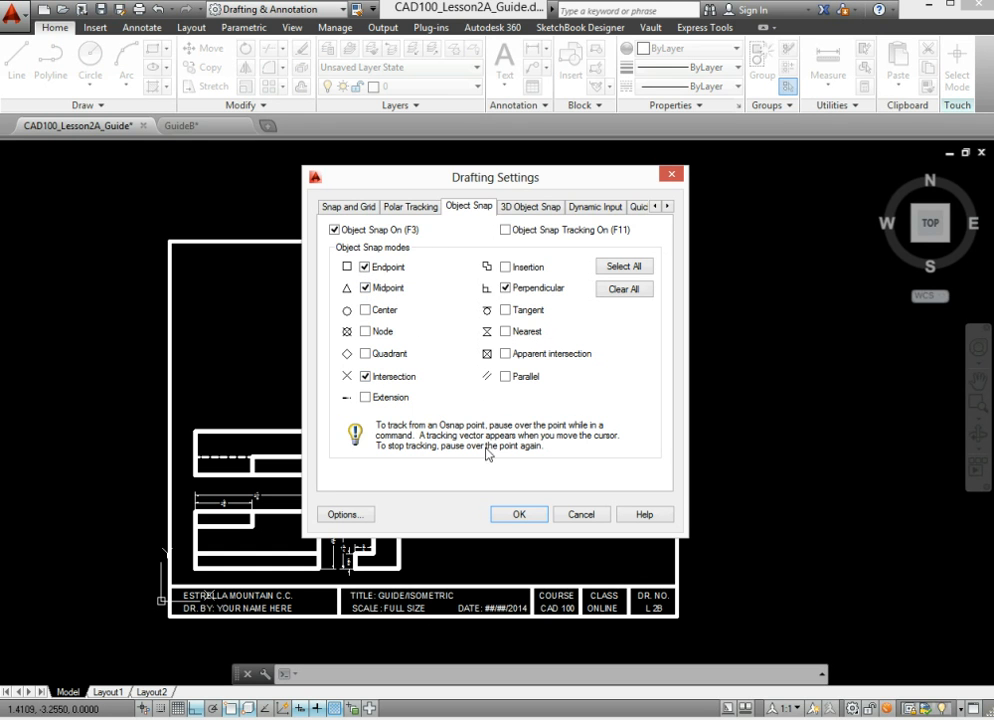
click(507, 522)
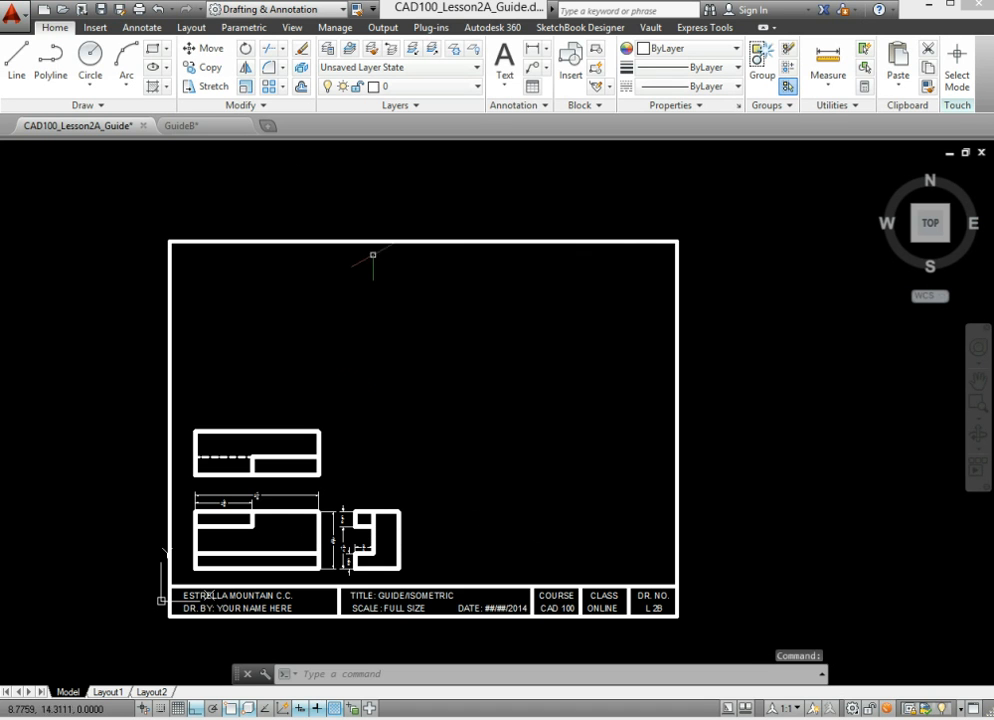
Save the drawing under the new name CAD100_Lesson2B_Guide as an AutoCAD 2013 drawing
click(117, 12)
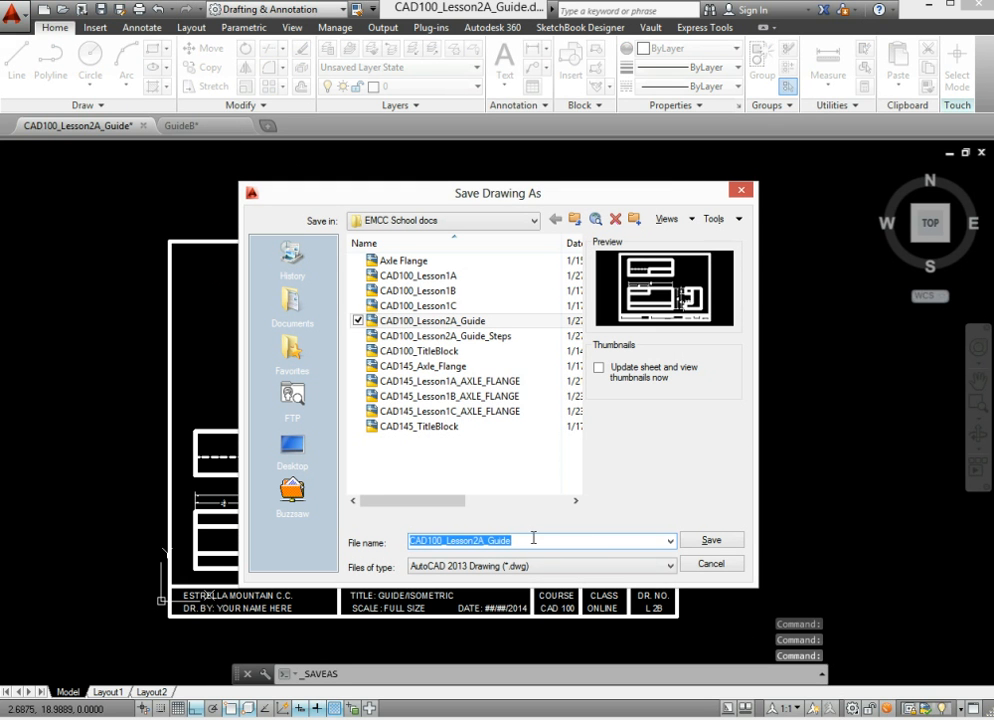
click(533, 540)
drag(512, 540, 485, 541)
click(485, 541)
text(B)
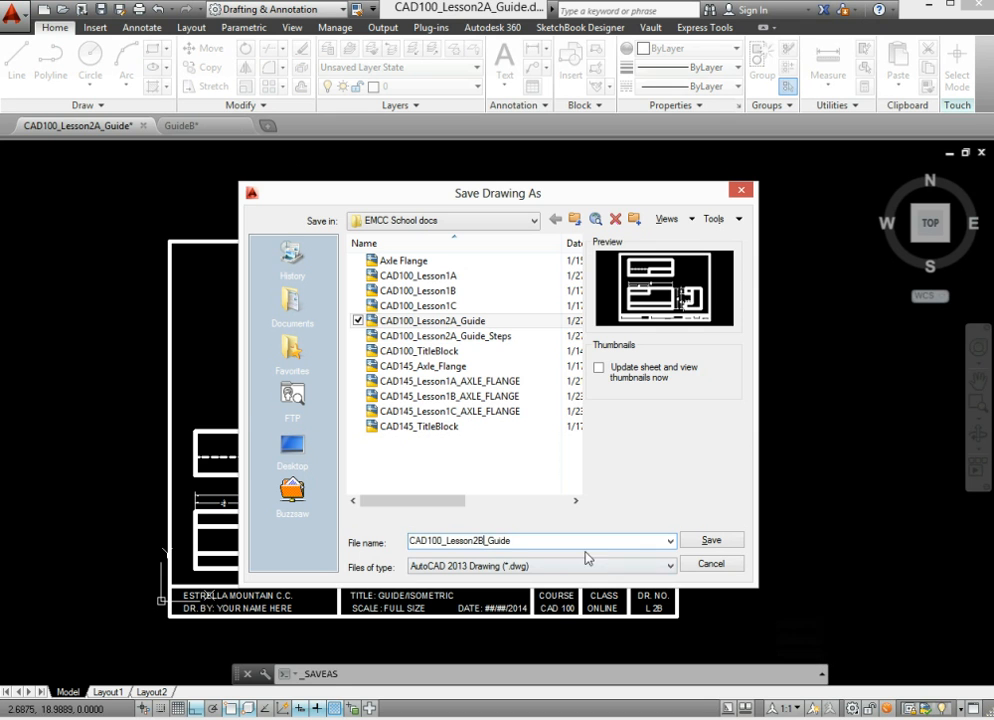
click(711, 544)
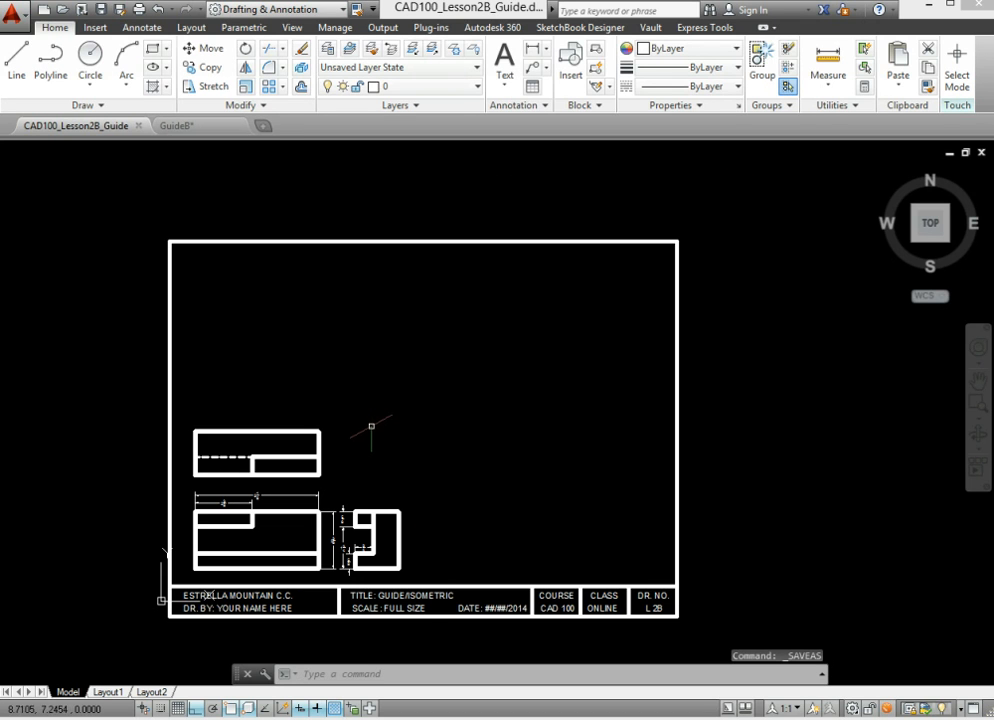
On the left isoplane, draw a closed four-line face 5-1/8 long and 2-3/8 high in the empty area beside the orthographic views
key(F5)
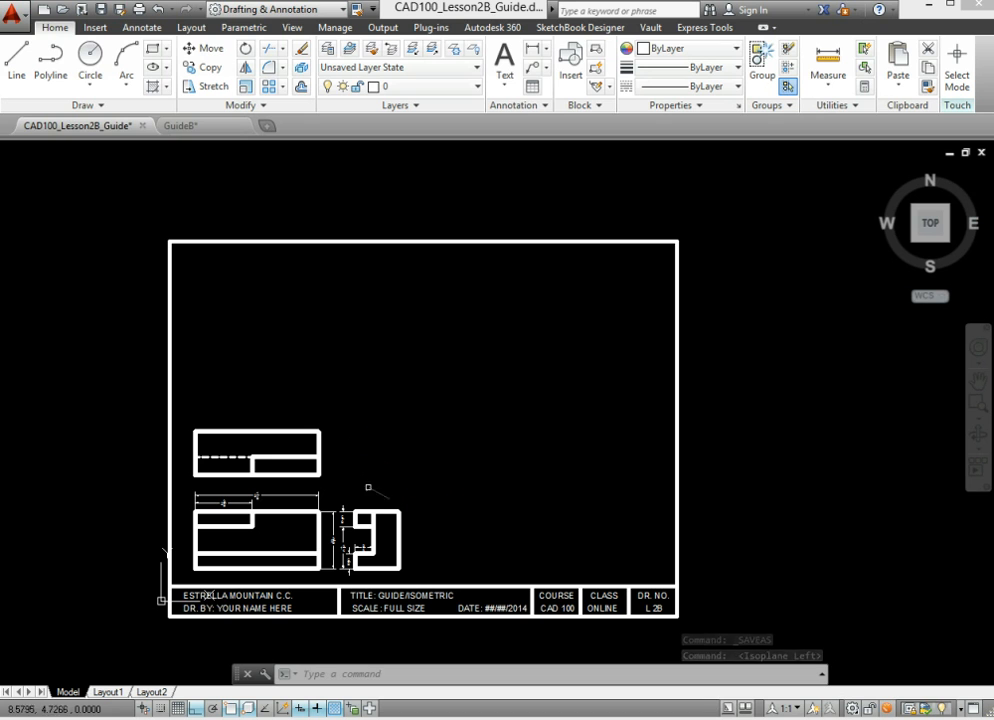
click(17, 58)
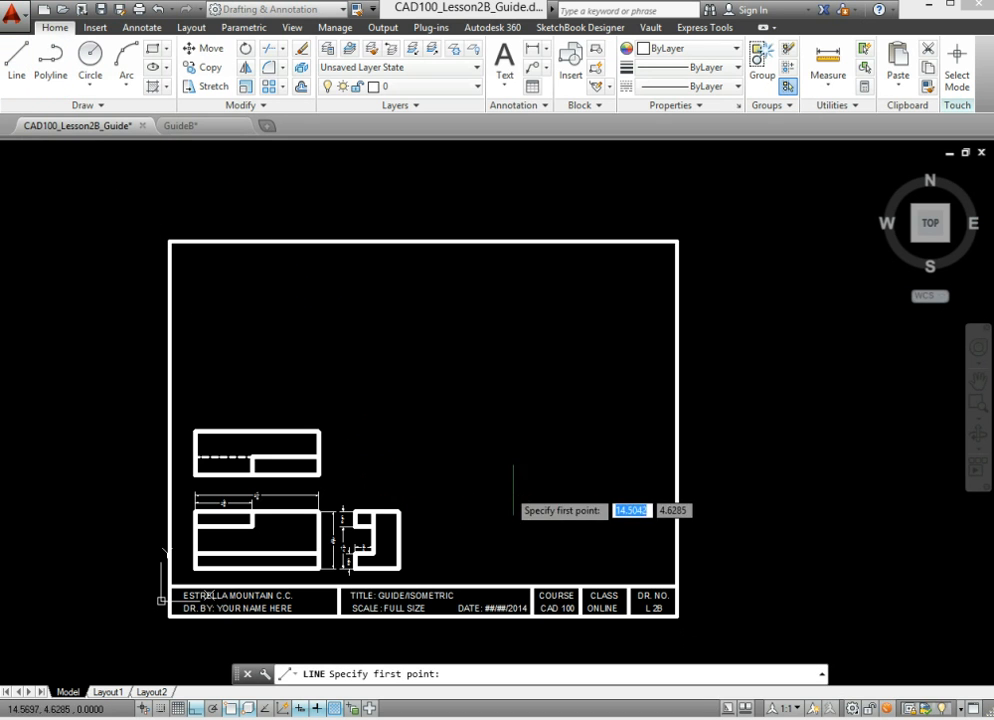
click(523, 492)
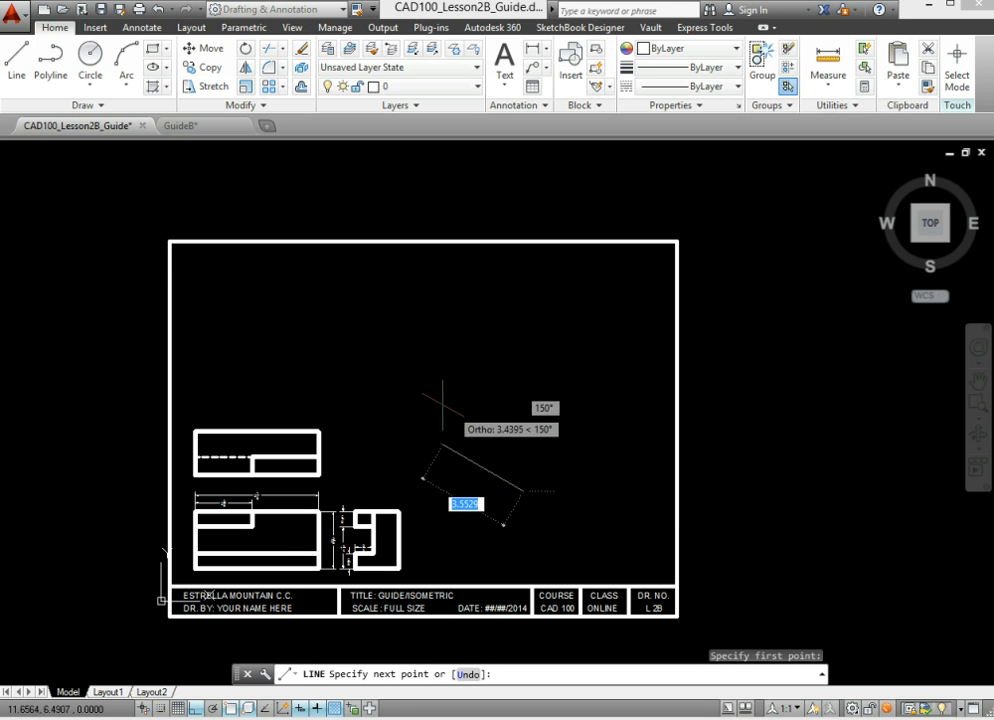
scroll(415, 418, up, 2)
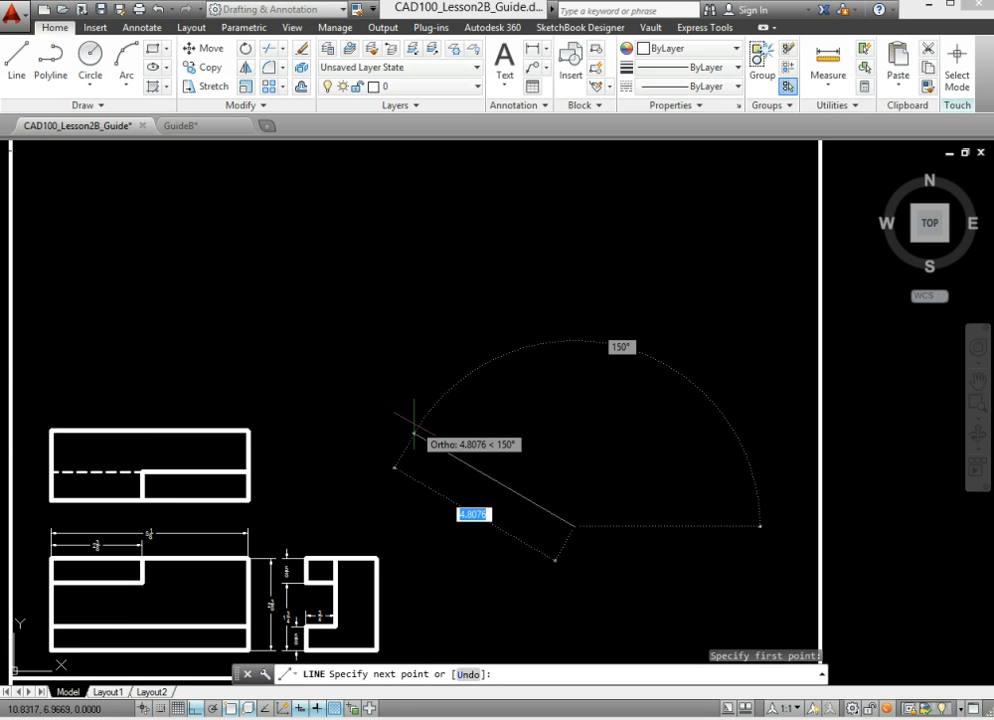
text(5-1/8)
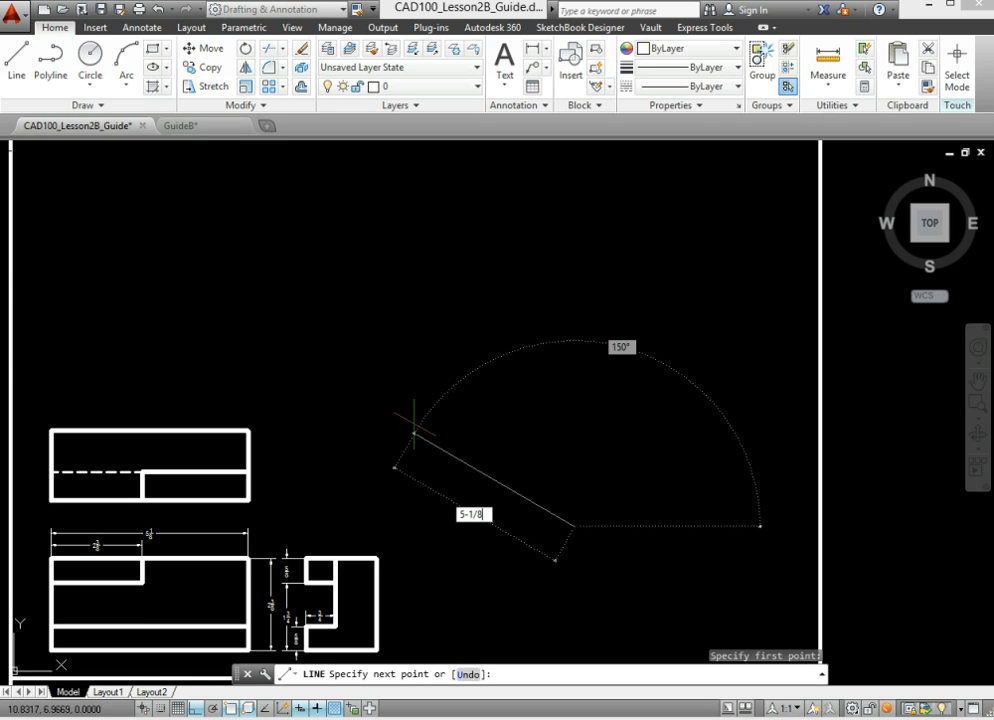
key(Return)
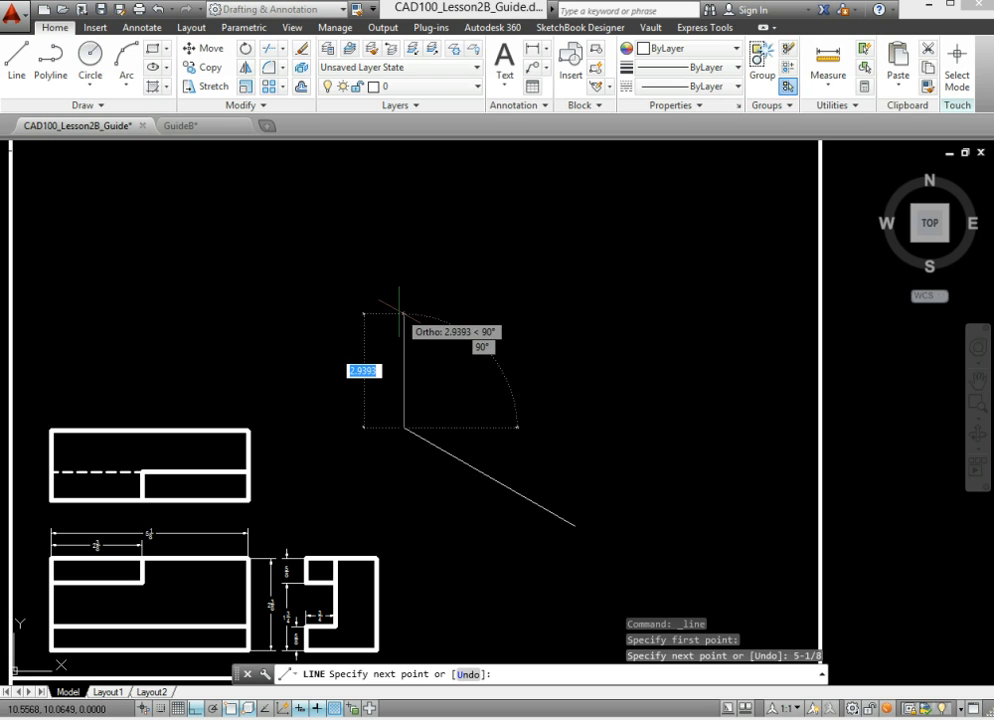
text(2)
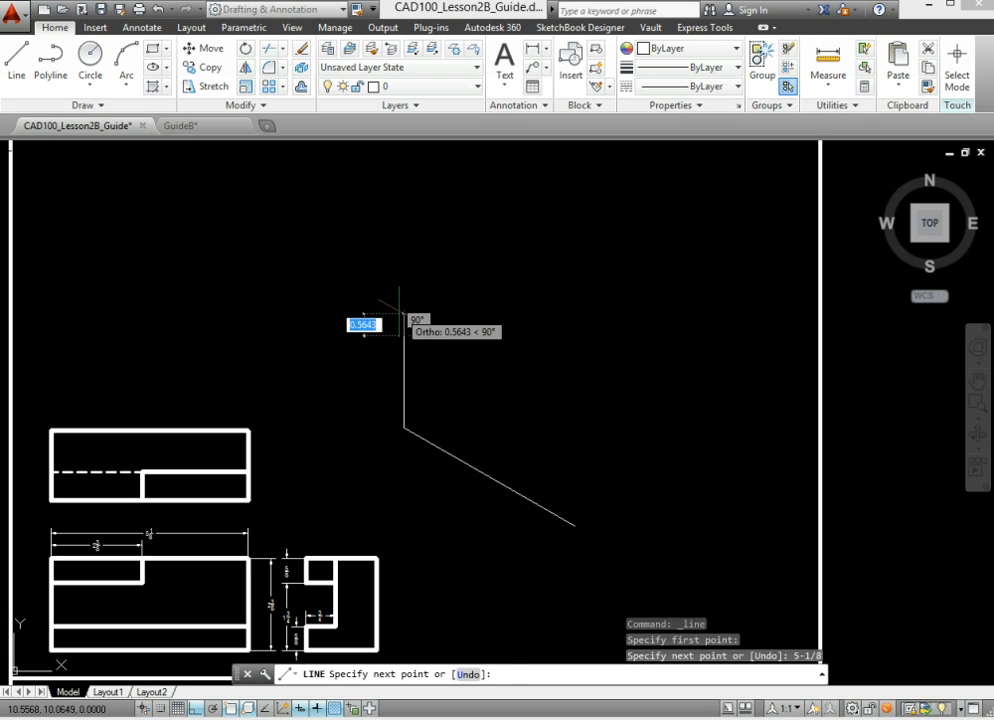
key(Return)
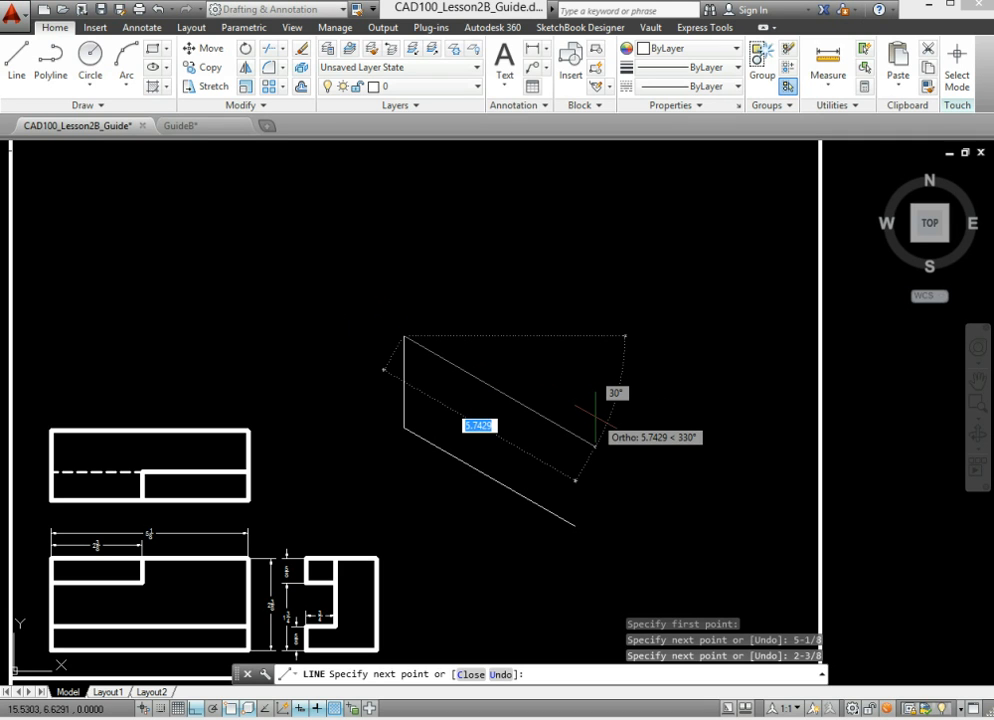
text(5)
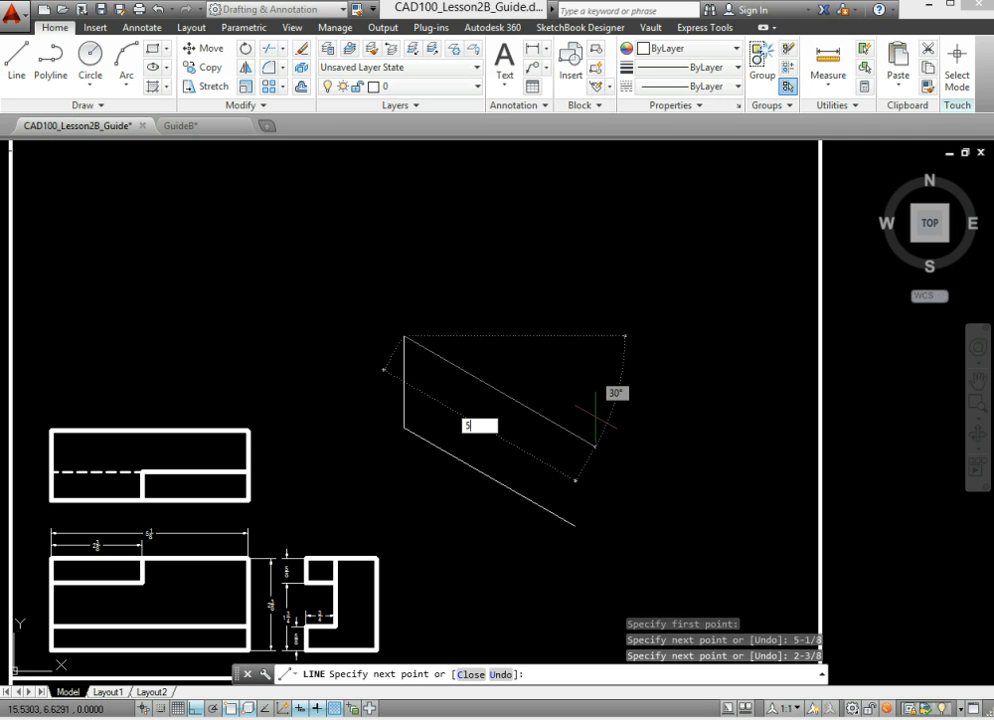
text(-1/8)
key(Return)
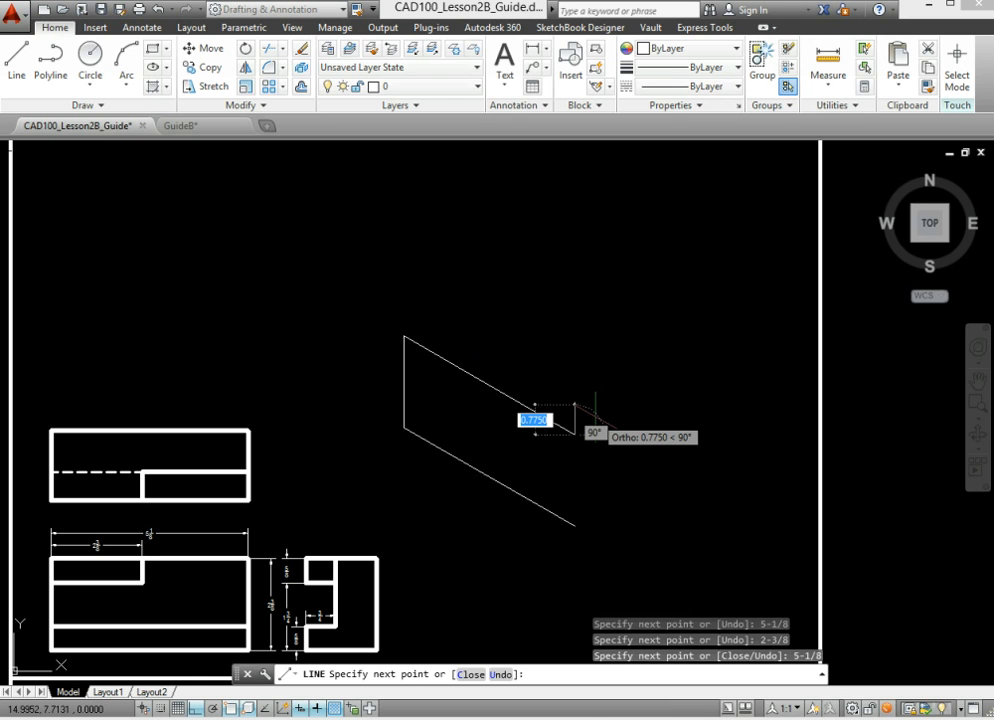
text(C)
key(Return)
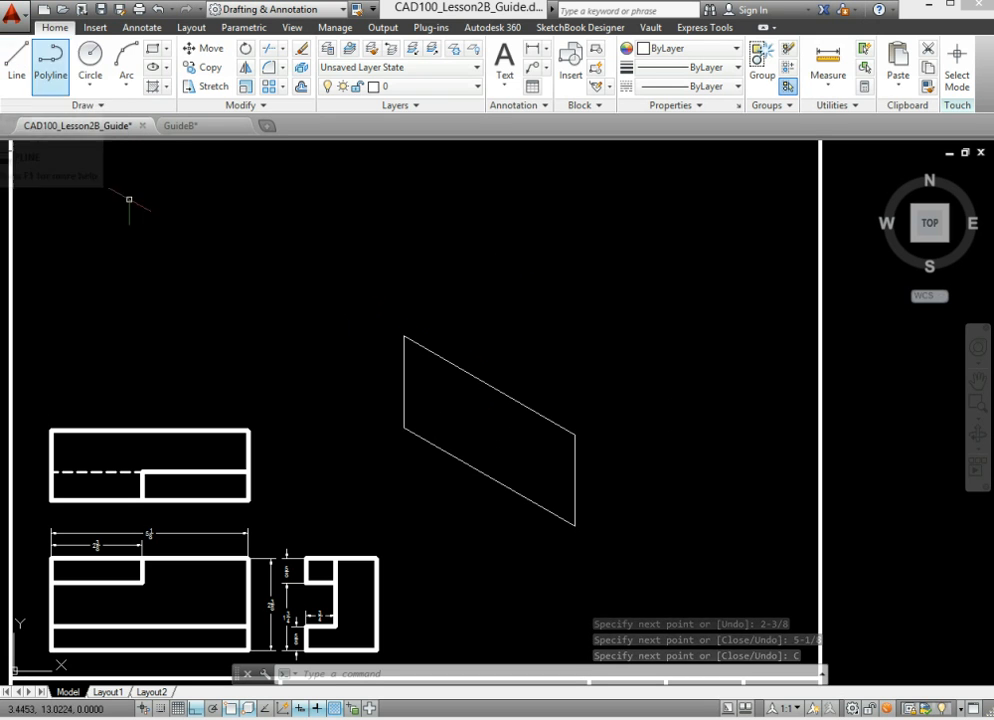
On the top isoplane, draw the block's top face from the front face's upper back corner: 1-13/16 deep, 5.125 long, ending at its near upper corner
click(17, 62)
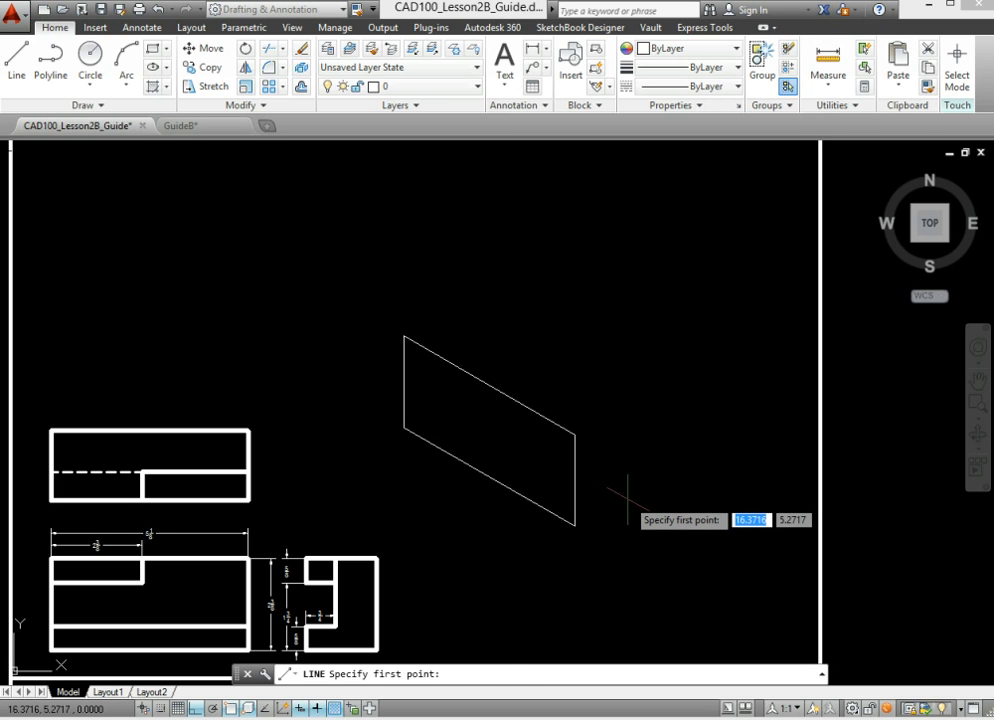
key(F5)
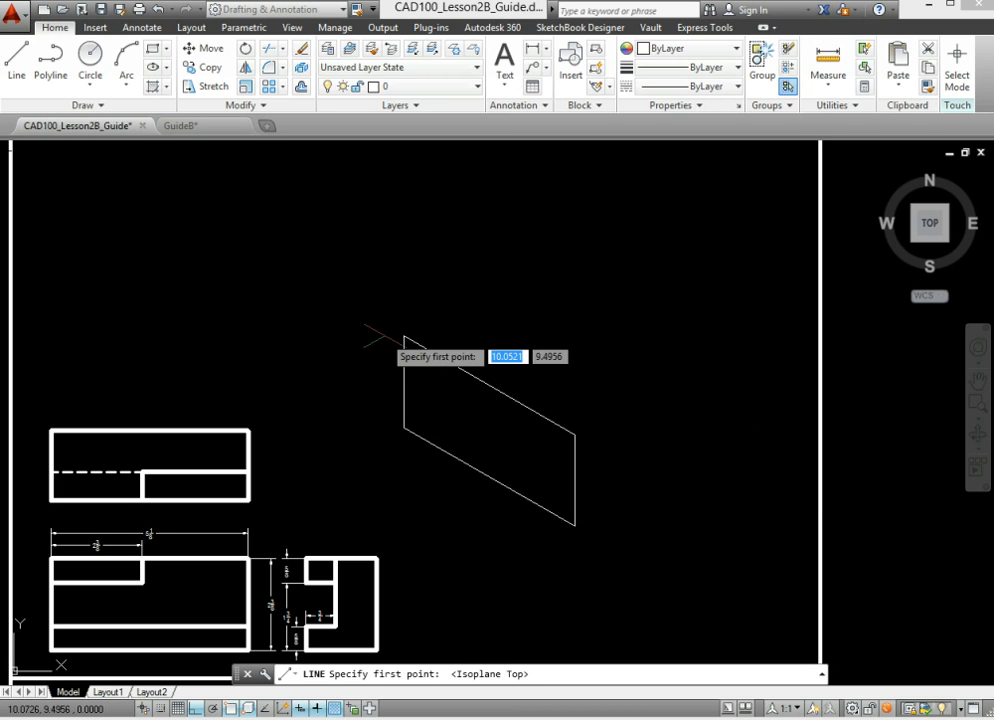
click(404, 337)
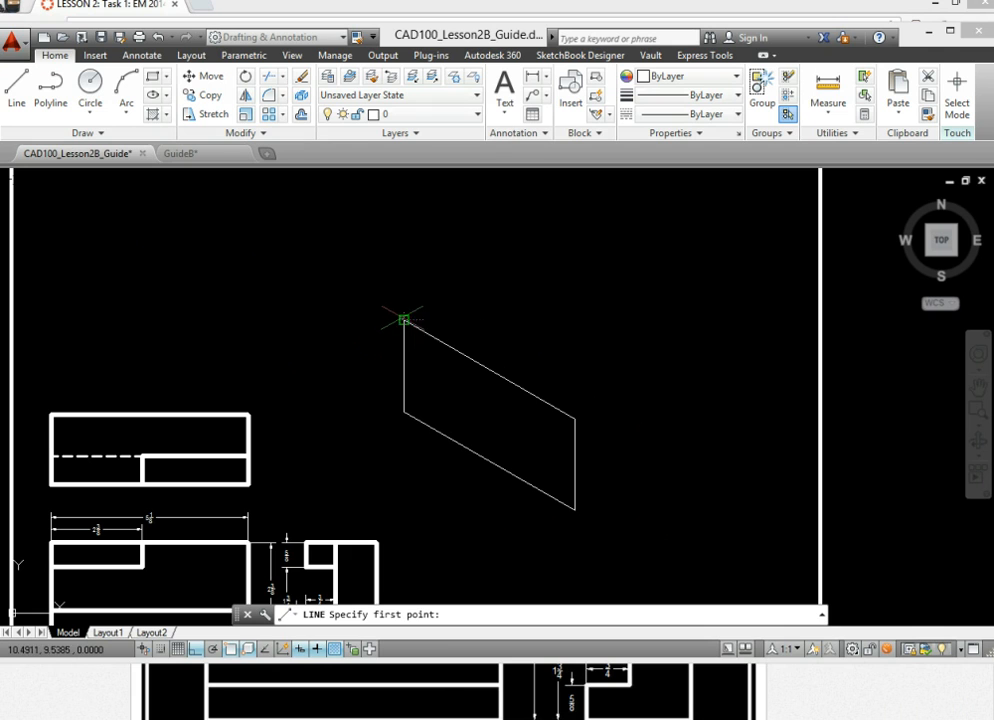
click(404, 320)
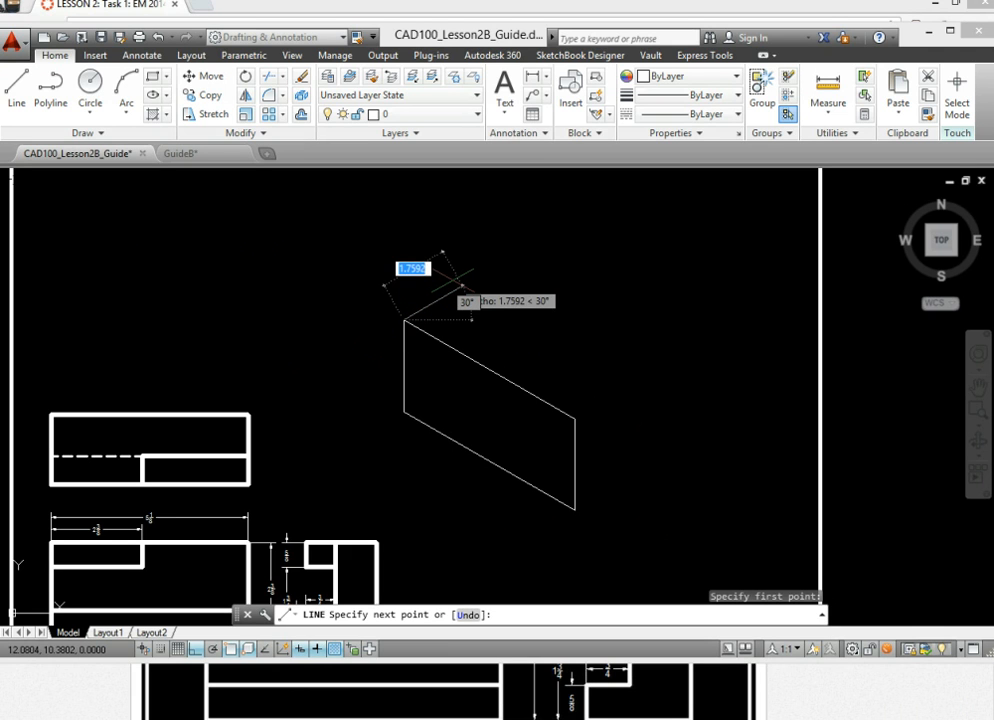
key(BackSpace)
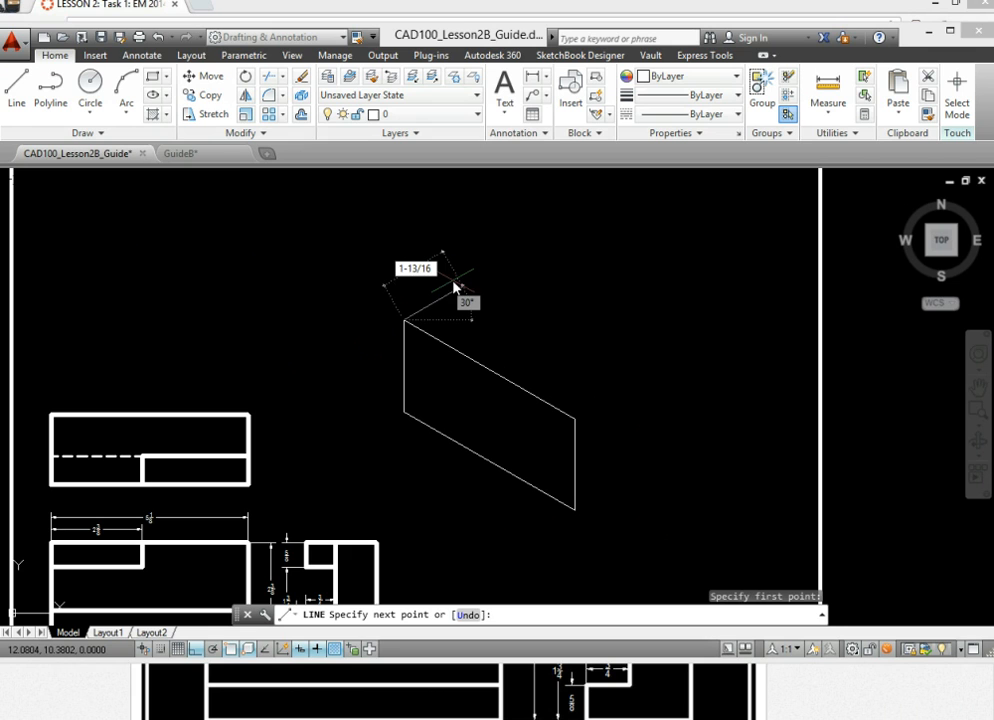
text(1-13/16)
key(Return)
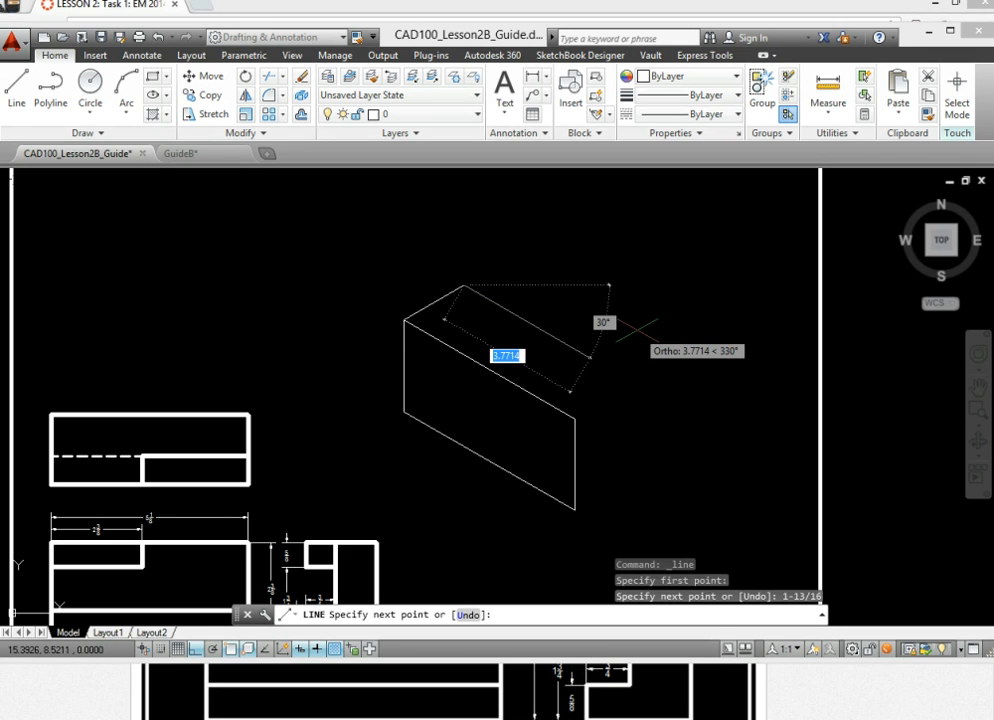
text(5.12)
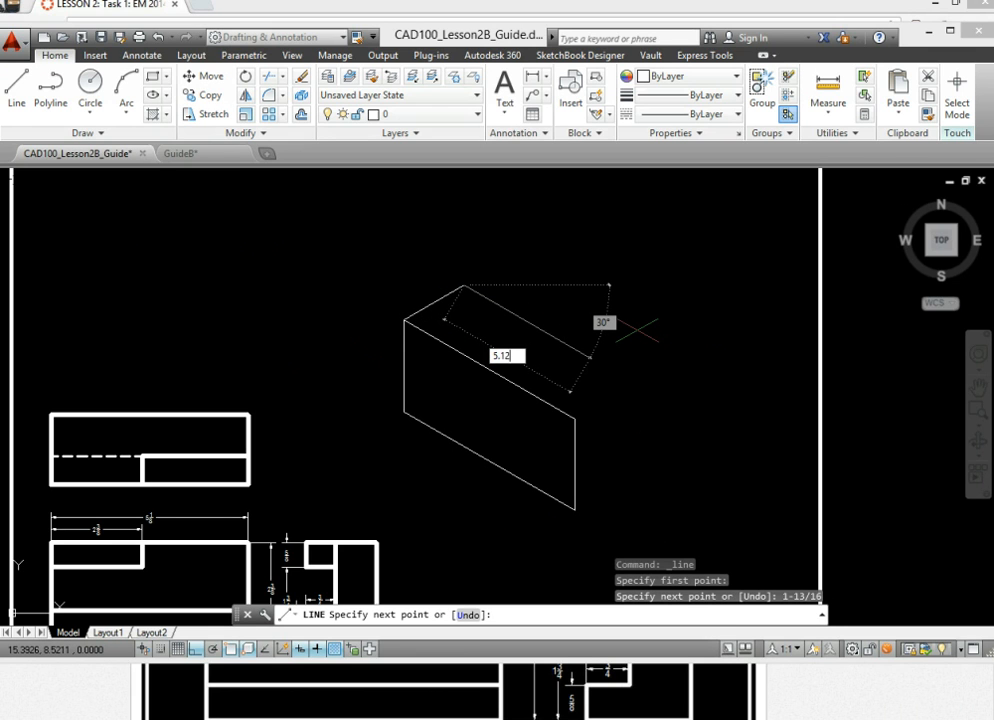
text(5)
key(Return)
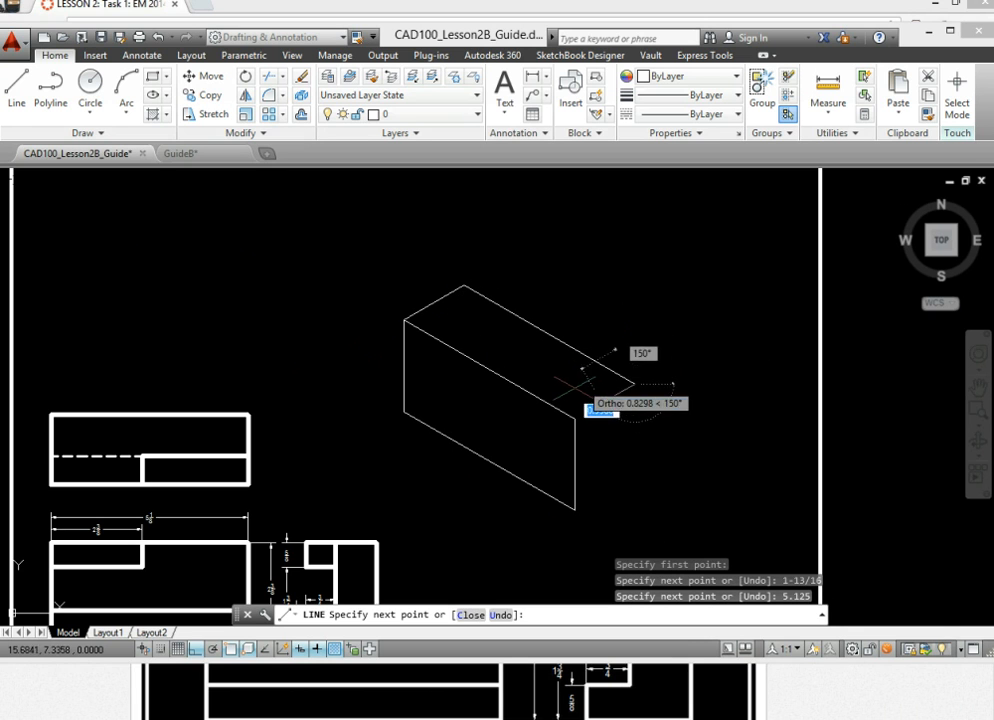
click(575, 418)
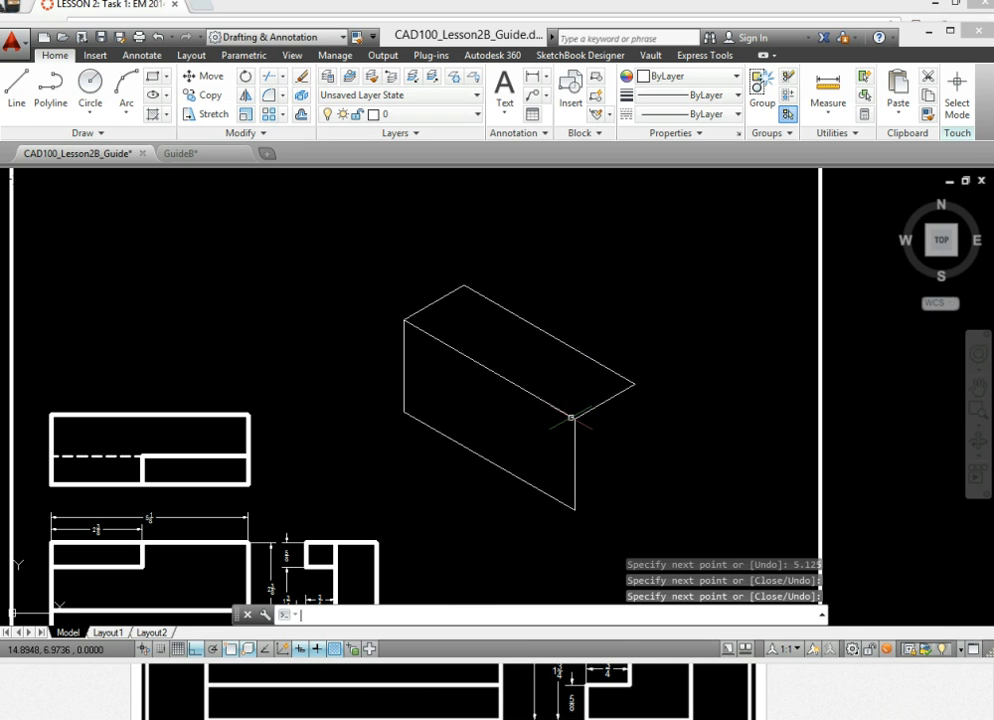
key(Return)
Draw the block's end face with a 1-13/16 line from the lowest front corner and a vertical line up to the top face's corner
key(Return)
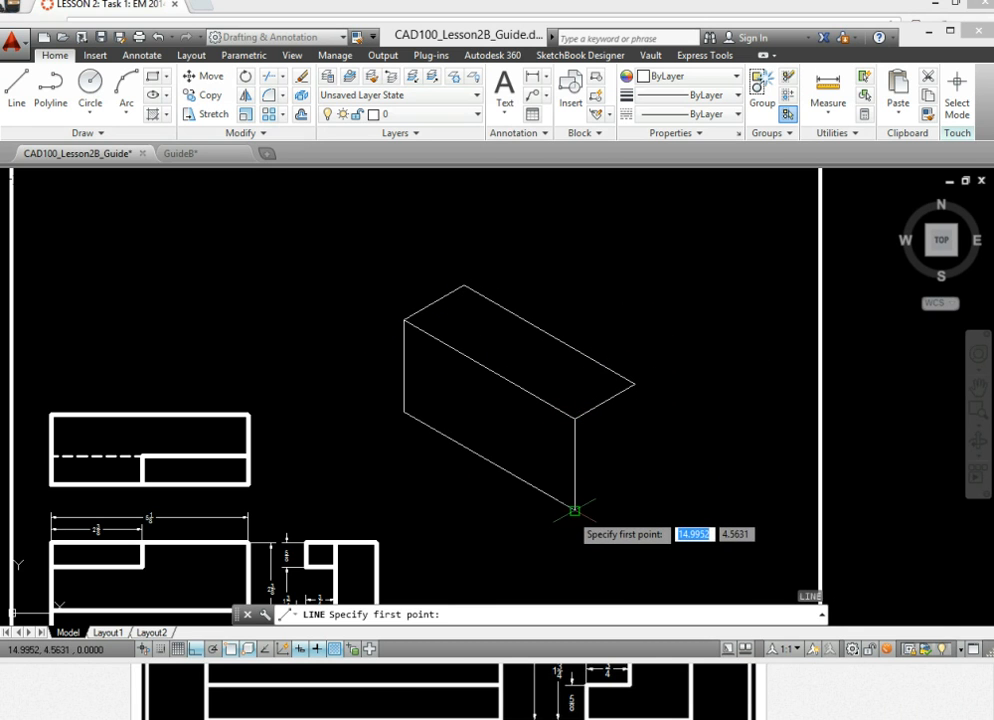
click(575, 508)
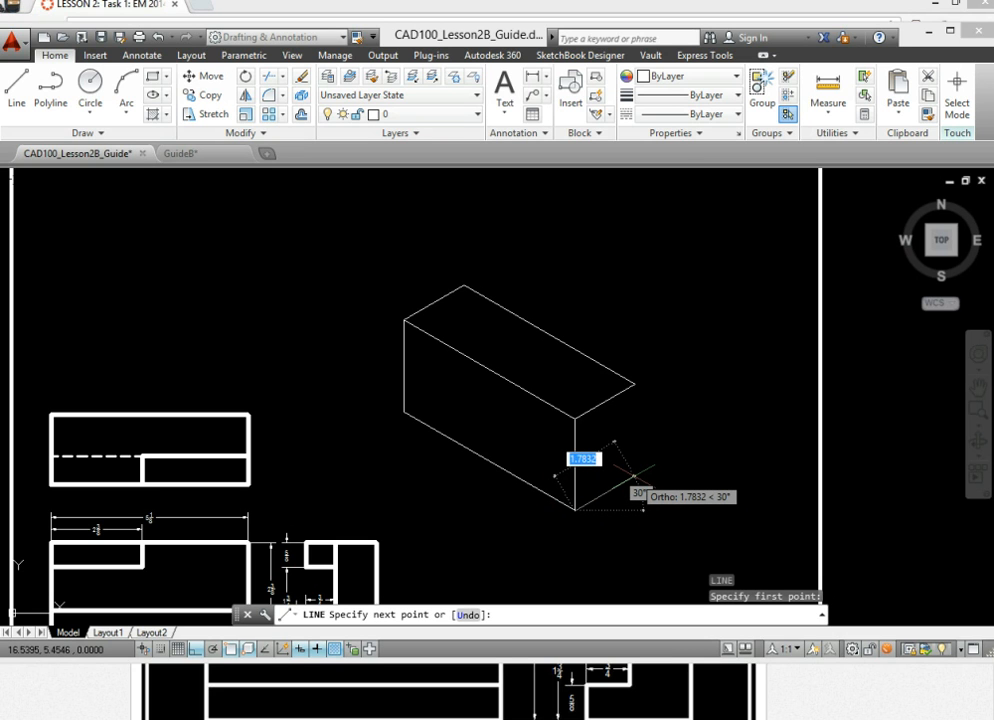
text(1)
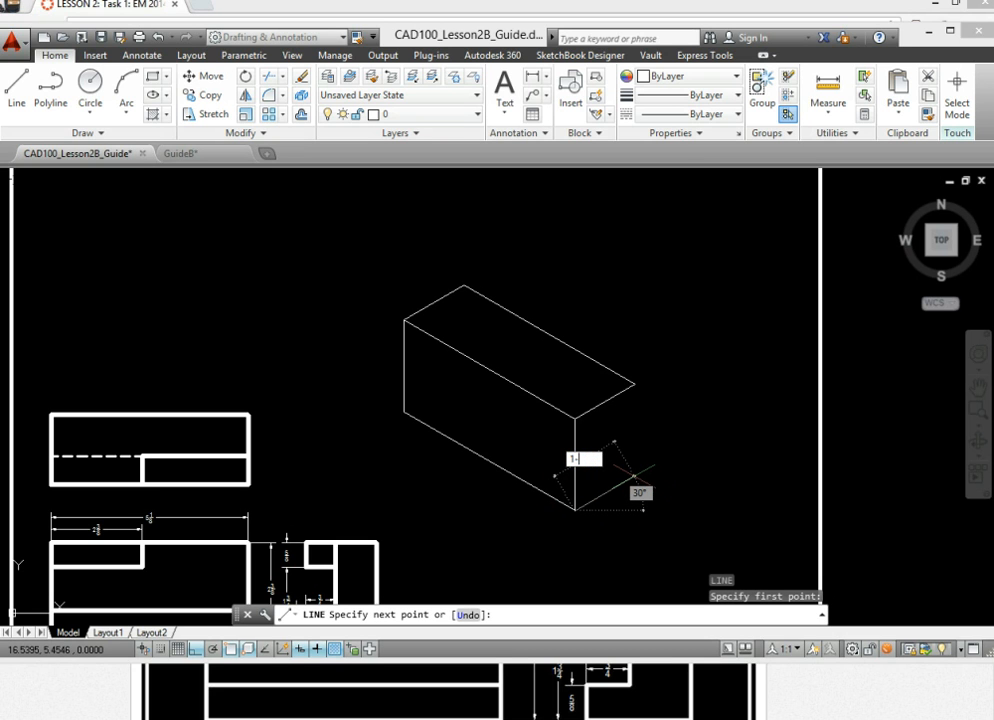
text(-13/16)
key(Return)
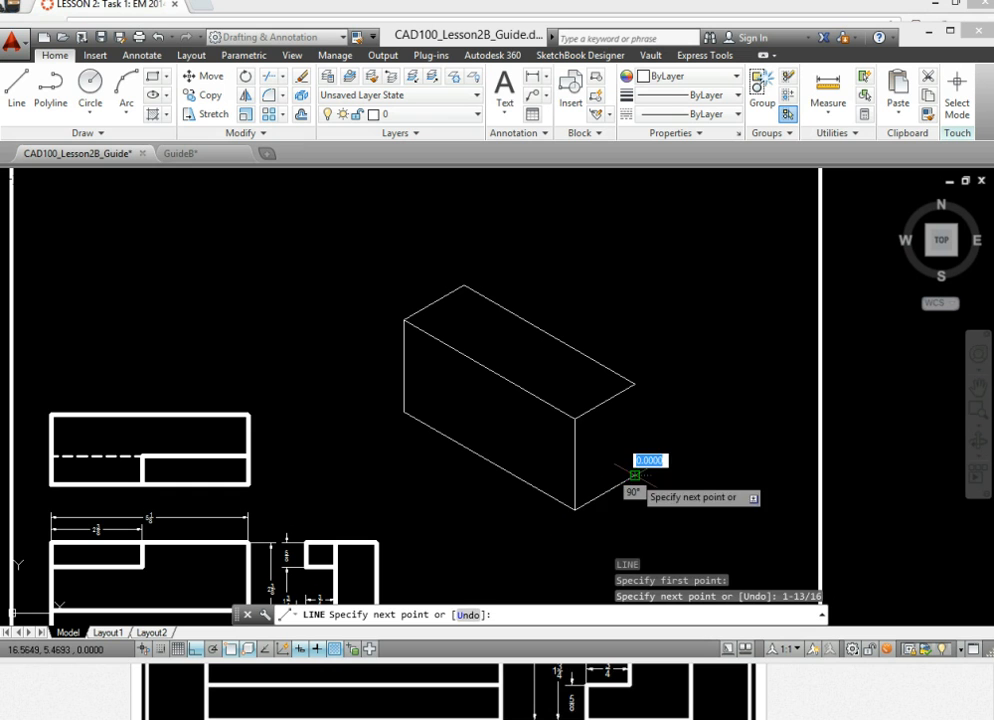
click(541, 420)
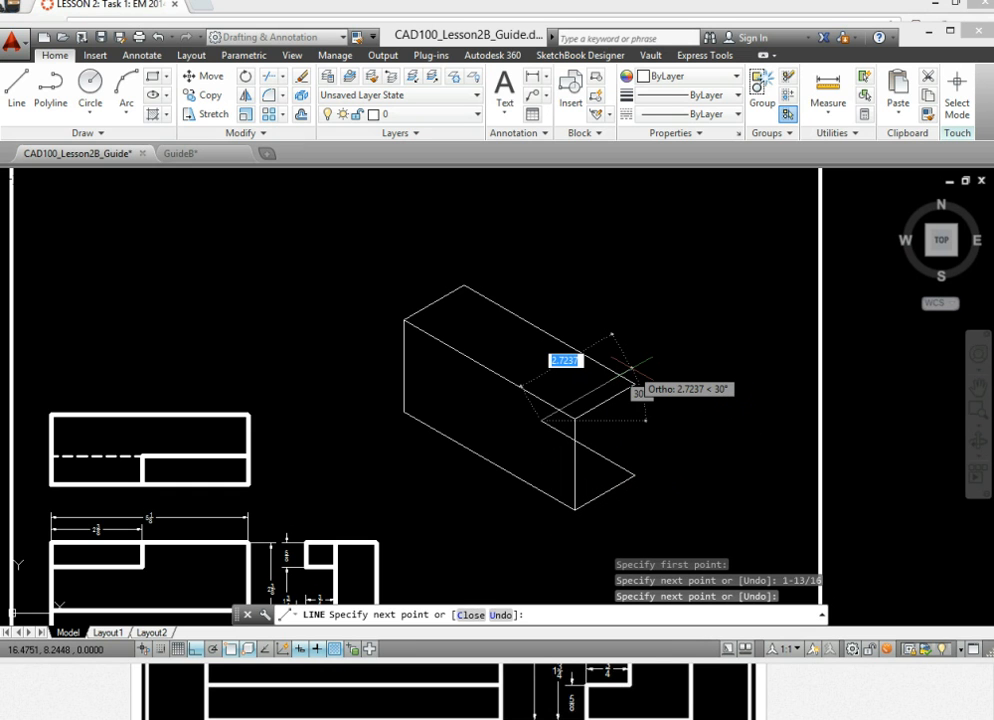
text(u)
key(Return)
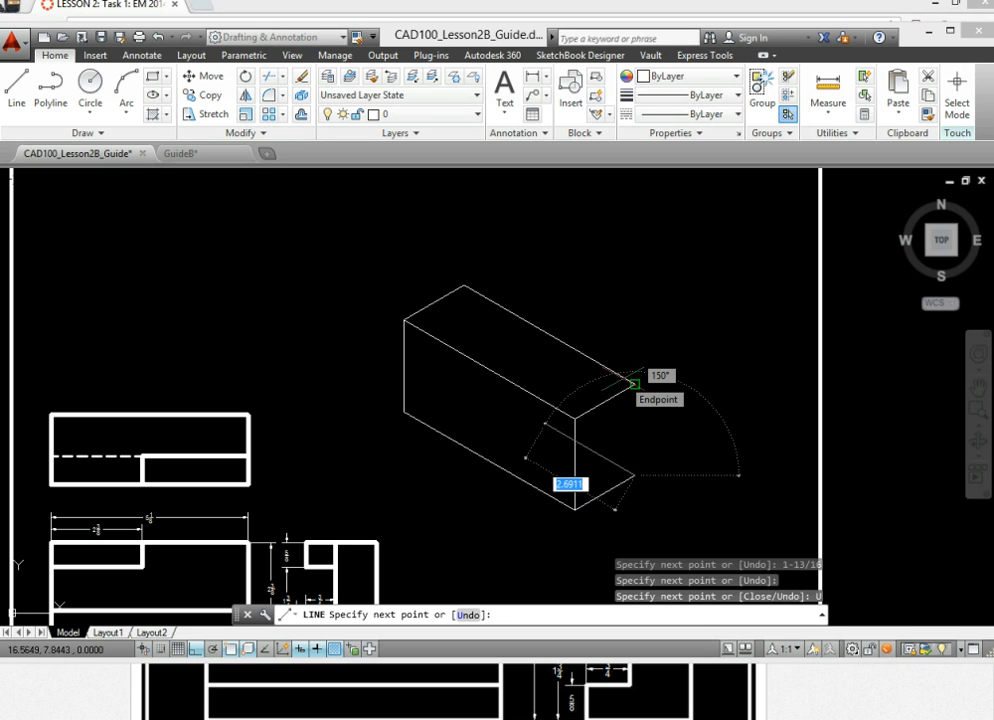
click(634, 383)
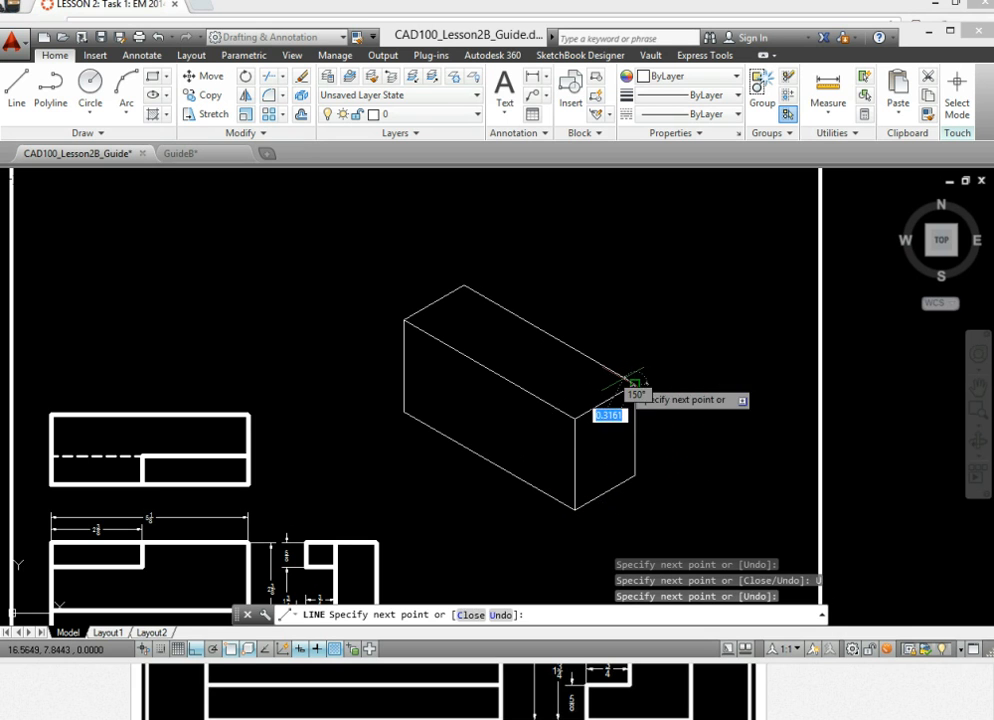
key(Escape)
key(Escape)
Offset the long bottom edge of the isometric front face 5/8 upward into the face
scroll(634, 415, up, 2)
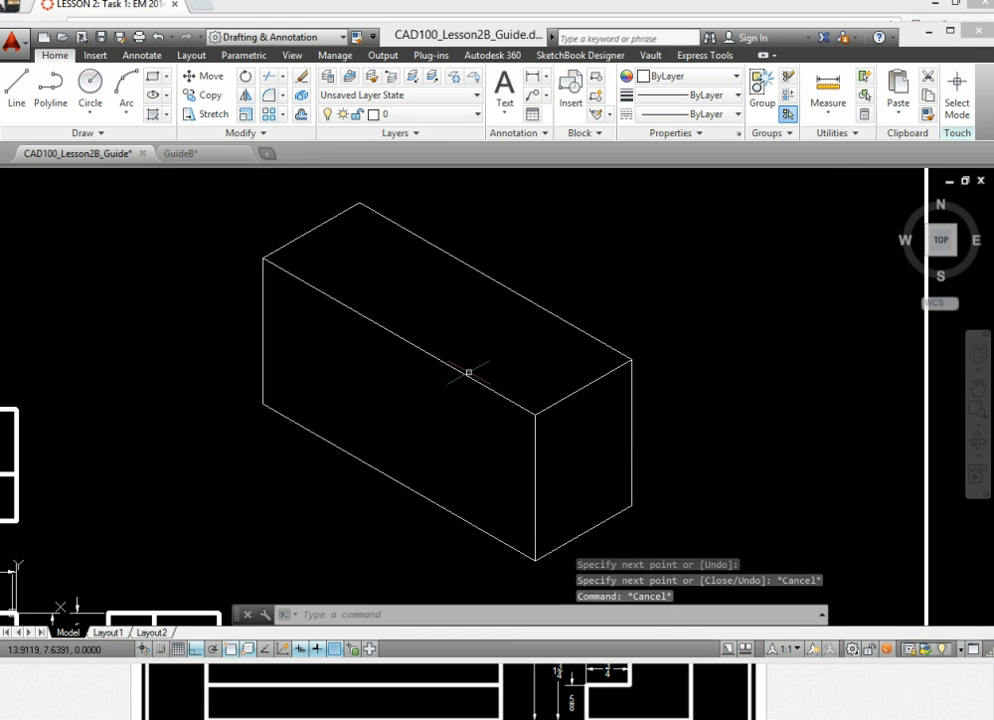
middle_drag(206, 533, 442, 355)
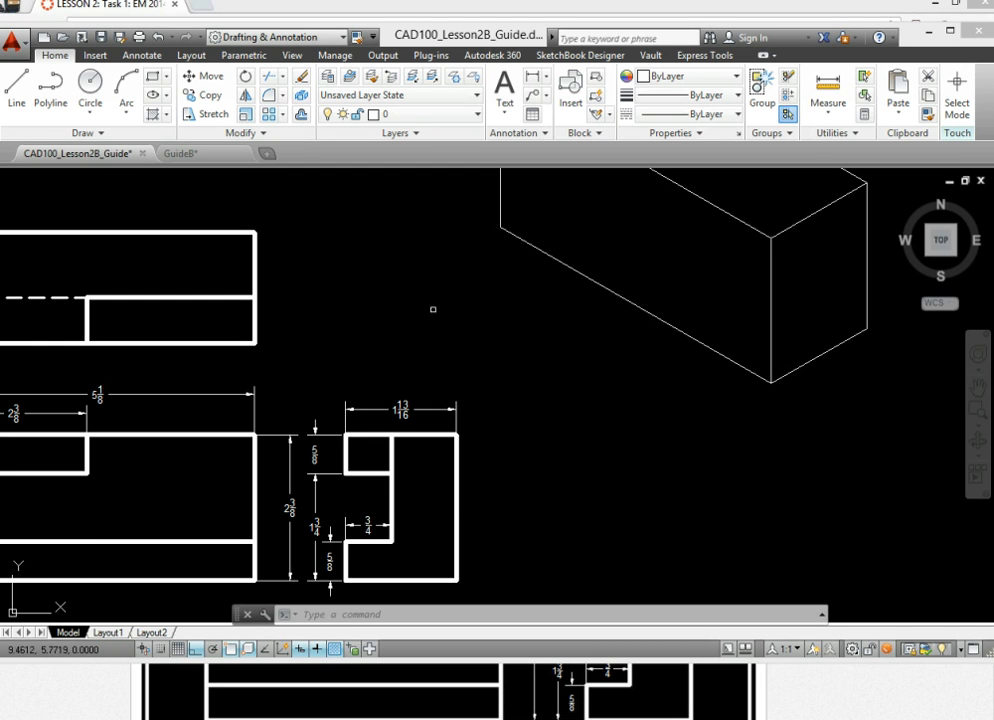
click(301, 116)
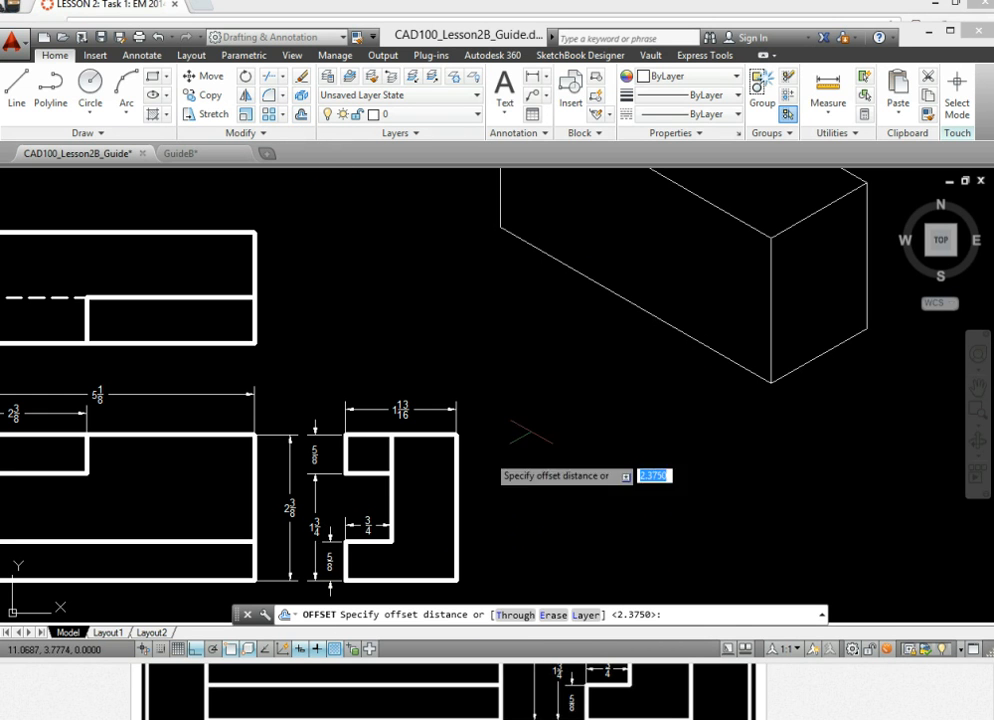
text(5/8)
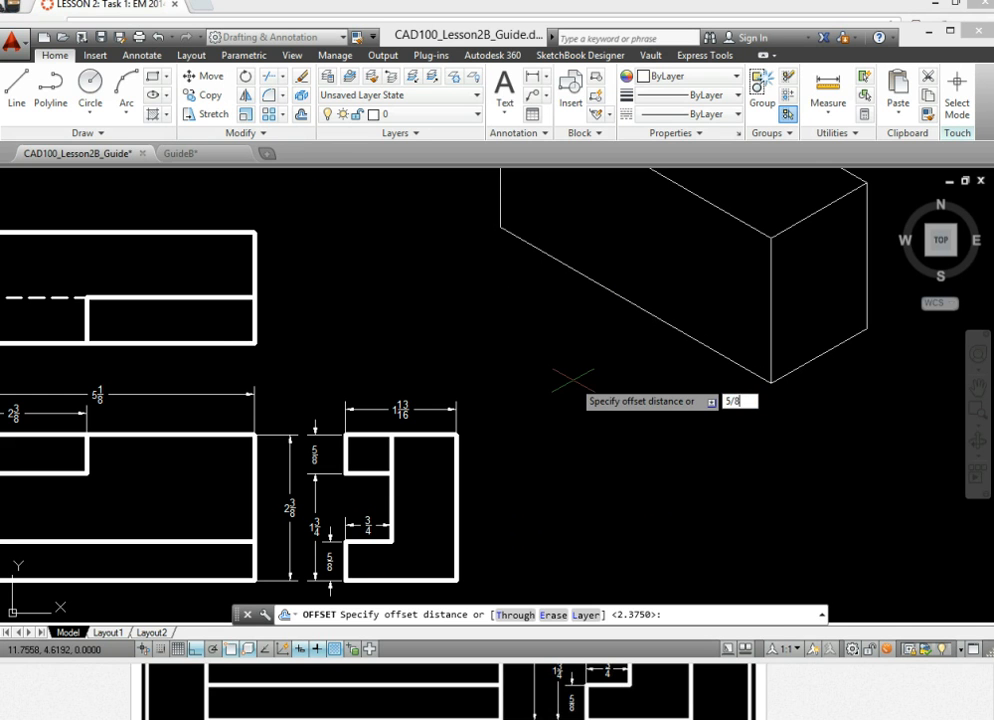
key(Return)
click(630, 302)
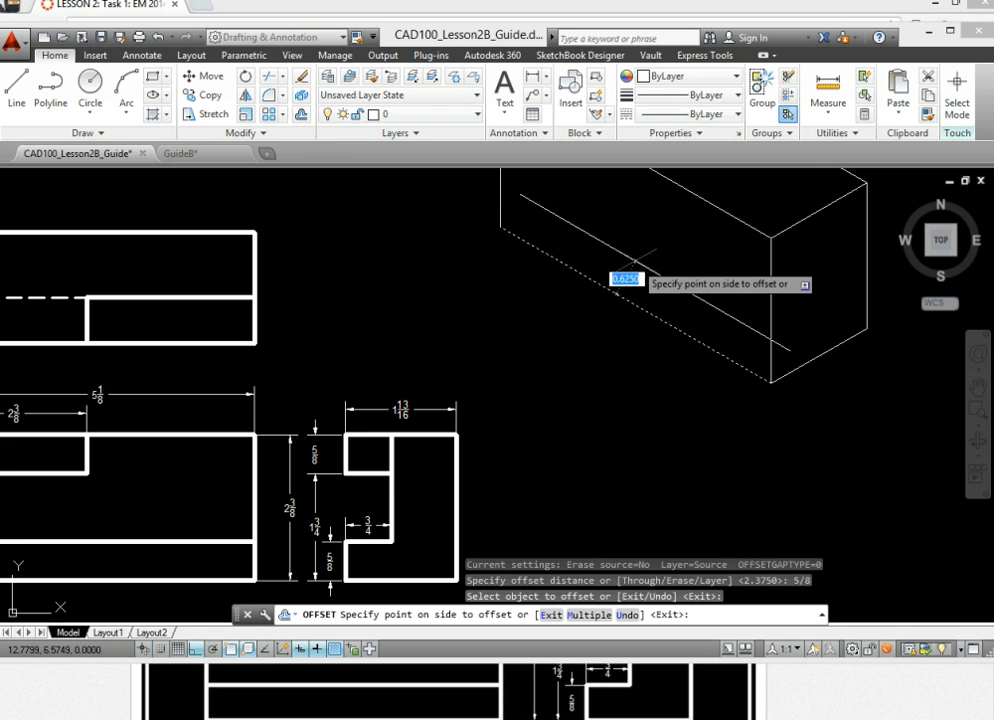
click(642, 275)
right_click(658, 331)
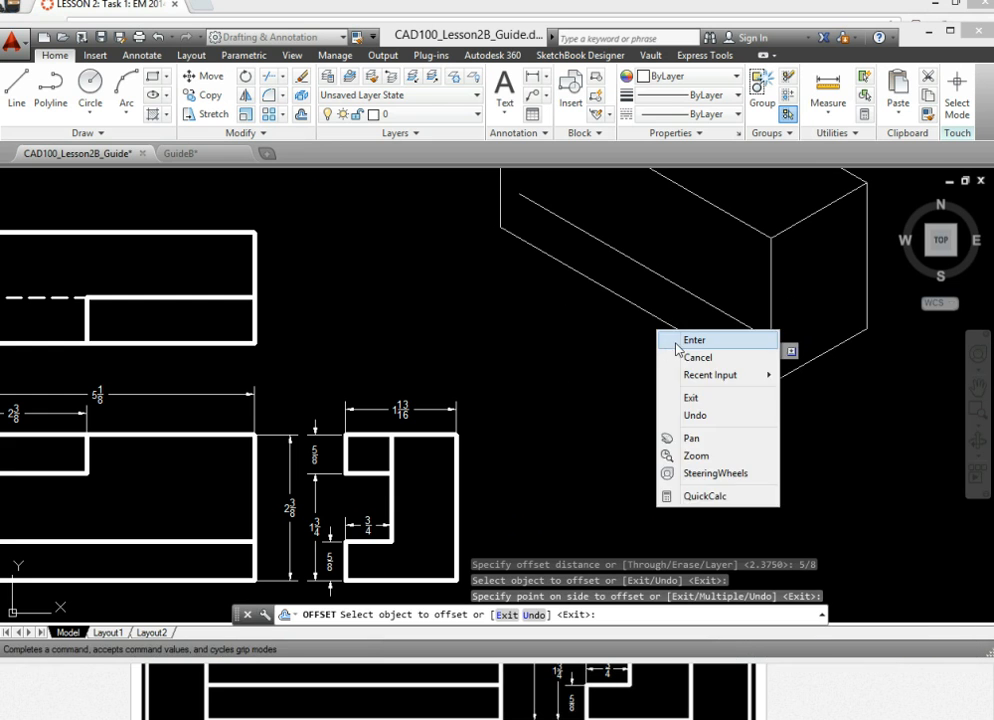
click(678, 341)
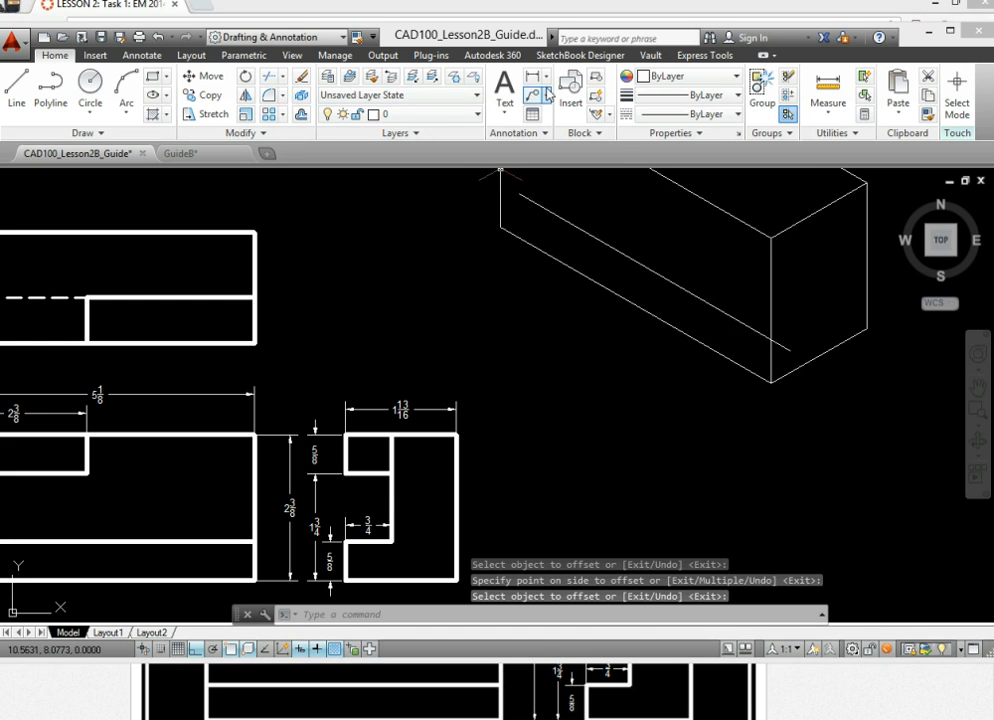
Add a vertical linear dimension along the near vertical edge, between the offset line and the block's lowest corner
click(533, 95)
click(770, 332)
click(770, 382)
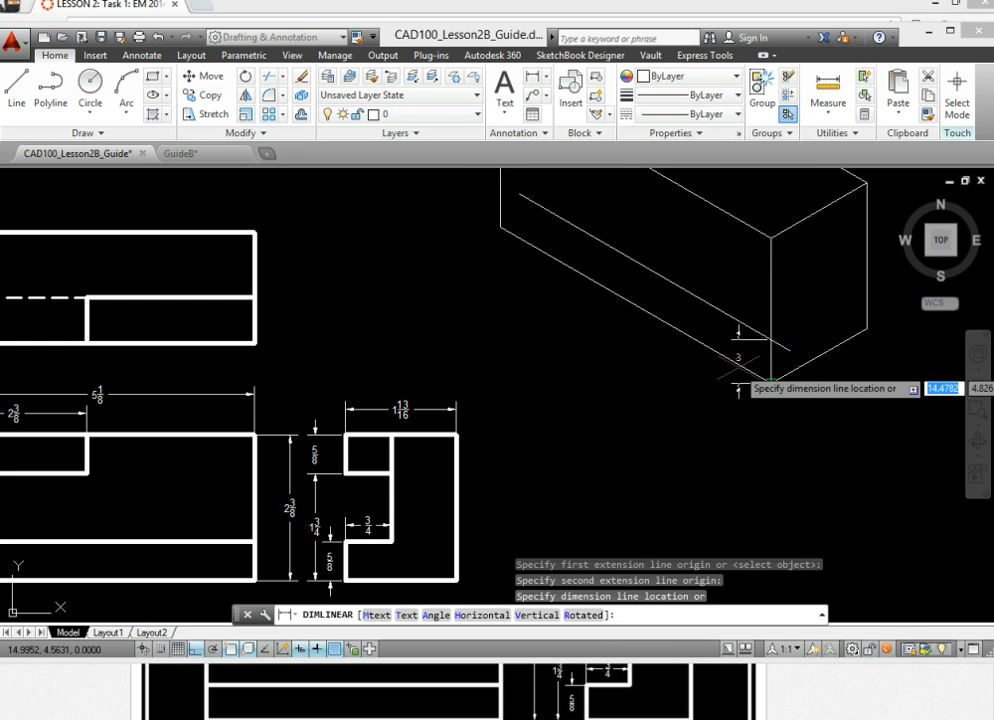
click(697, 386)
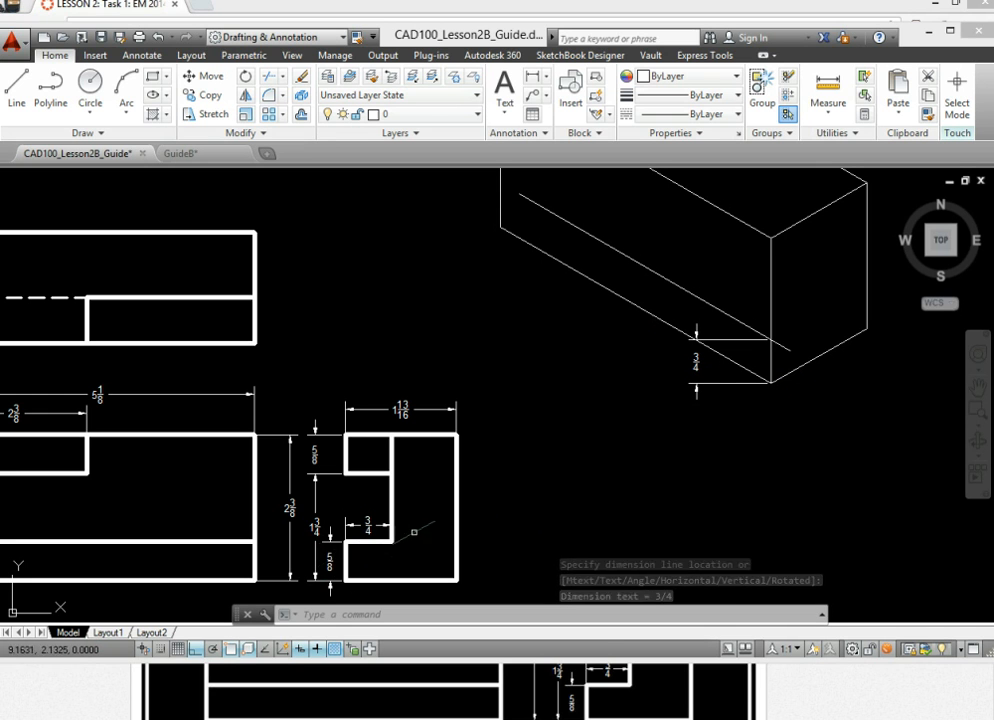
Delete the vertical check dimension and the offset line from the isometric front face
click(694, 362)
key(Delete)
click(601, 243)
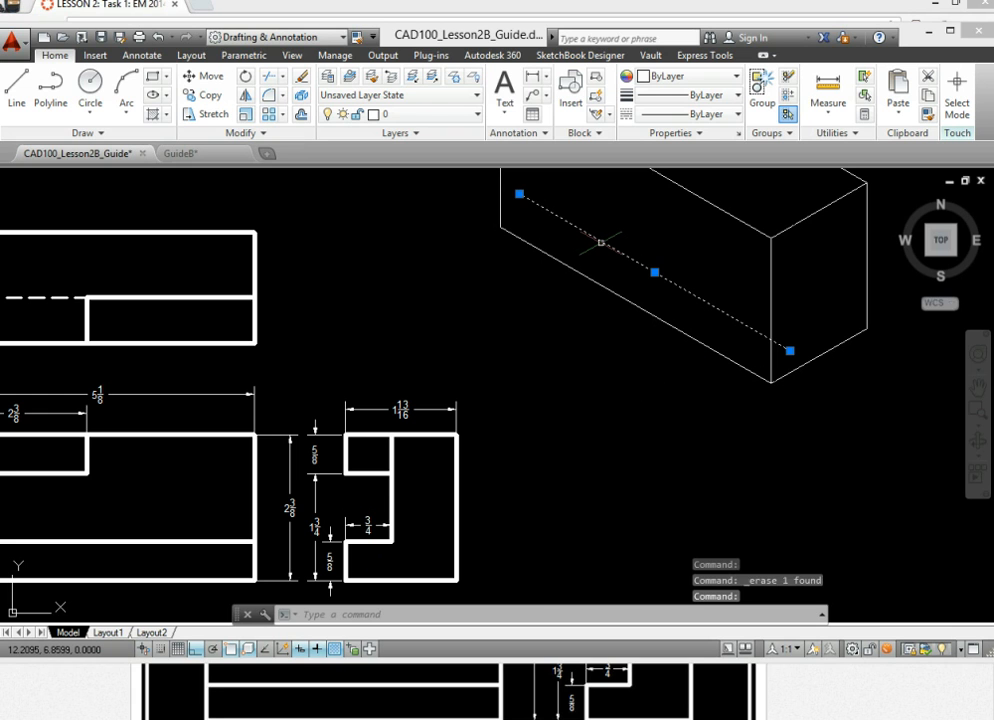
key(Delete)
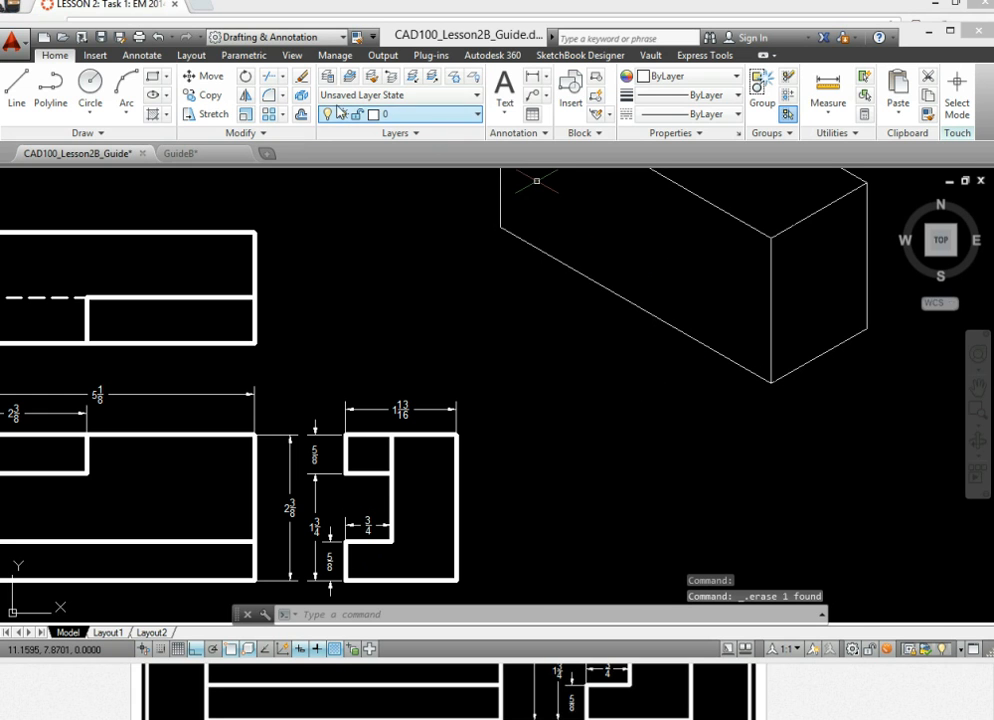
Draw a 5/8 line straight up from the isometric block's lowest front corner along the near vertical edge
click(16, 88)
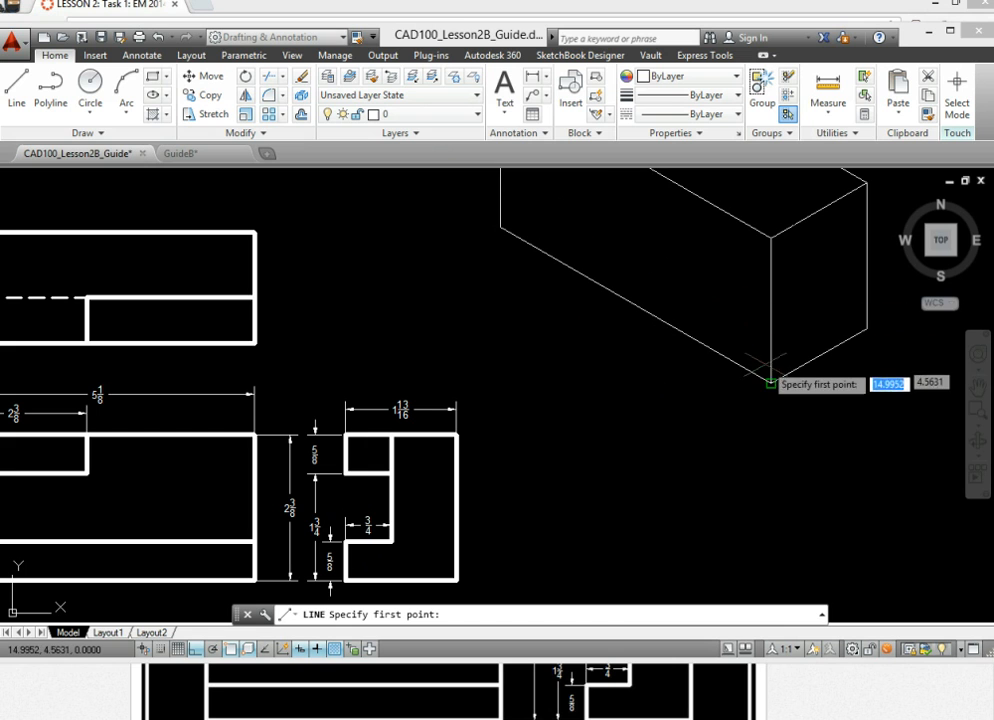
scroll(768, 358, down, 2)
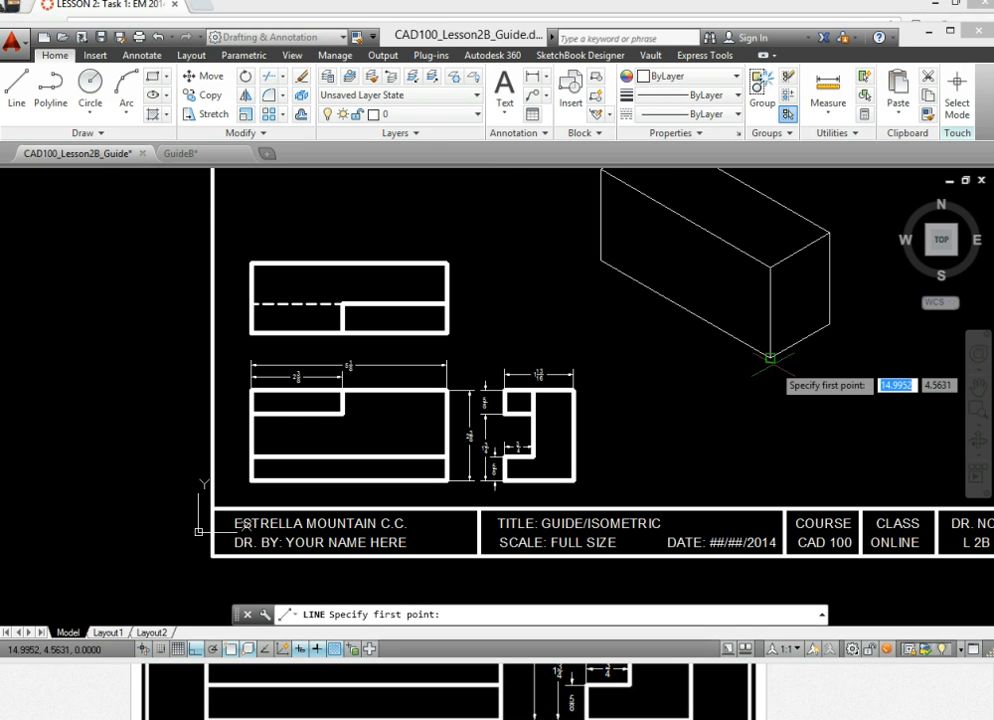
scroll(770, 357, up, 2)
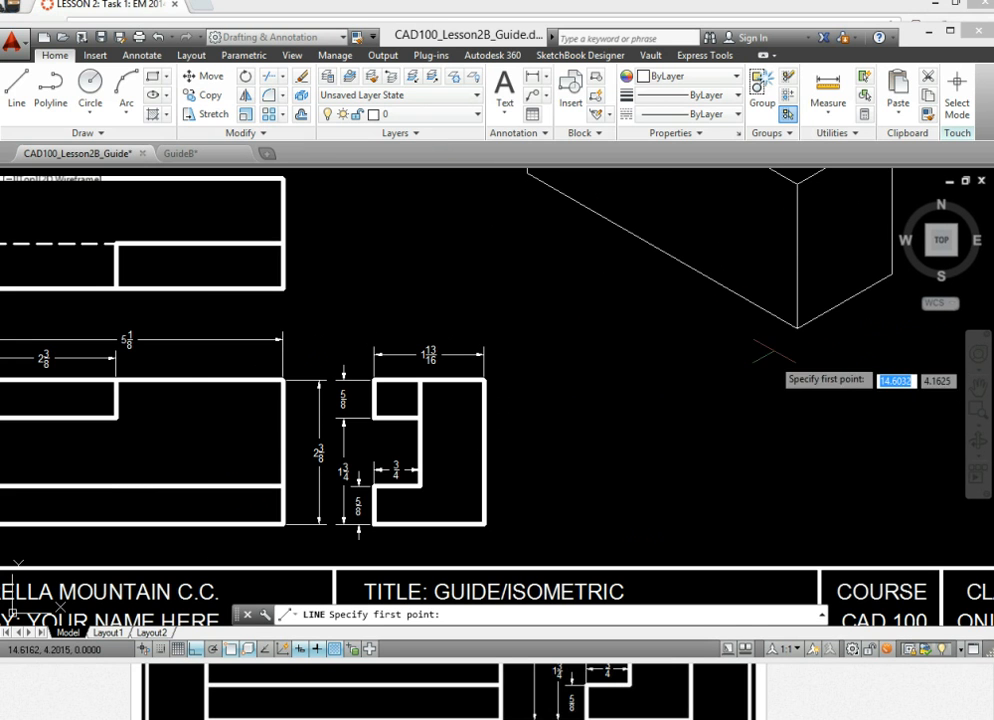
key(F5)
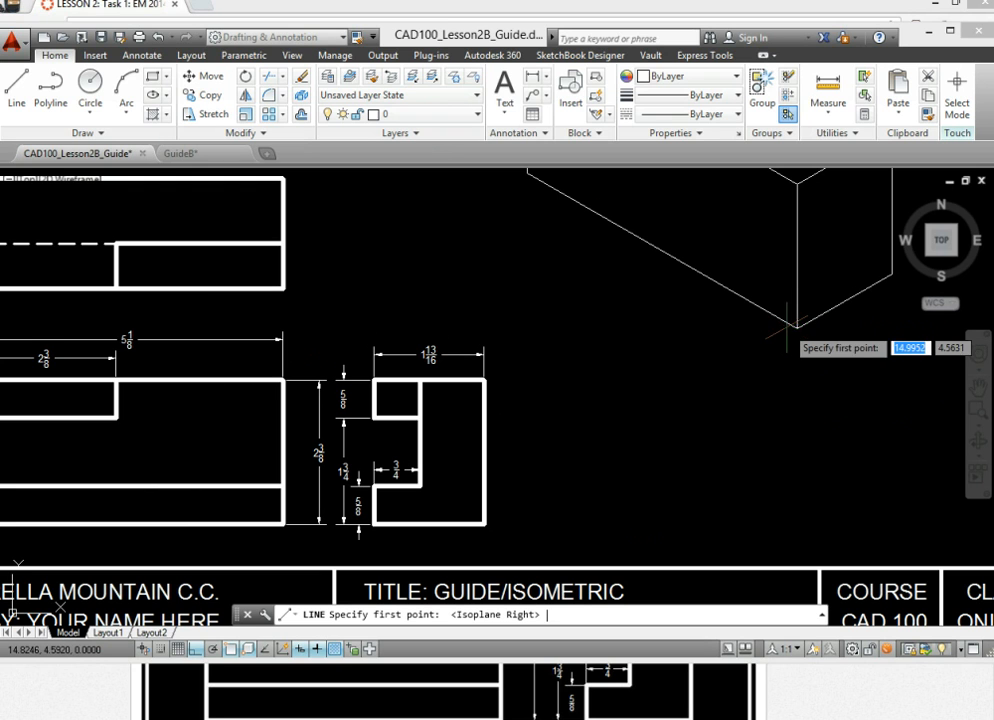
click(797, 328)
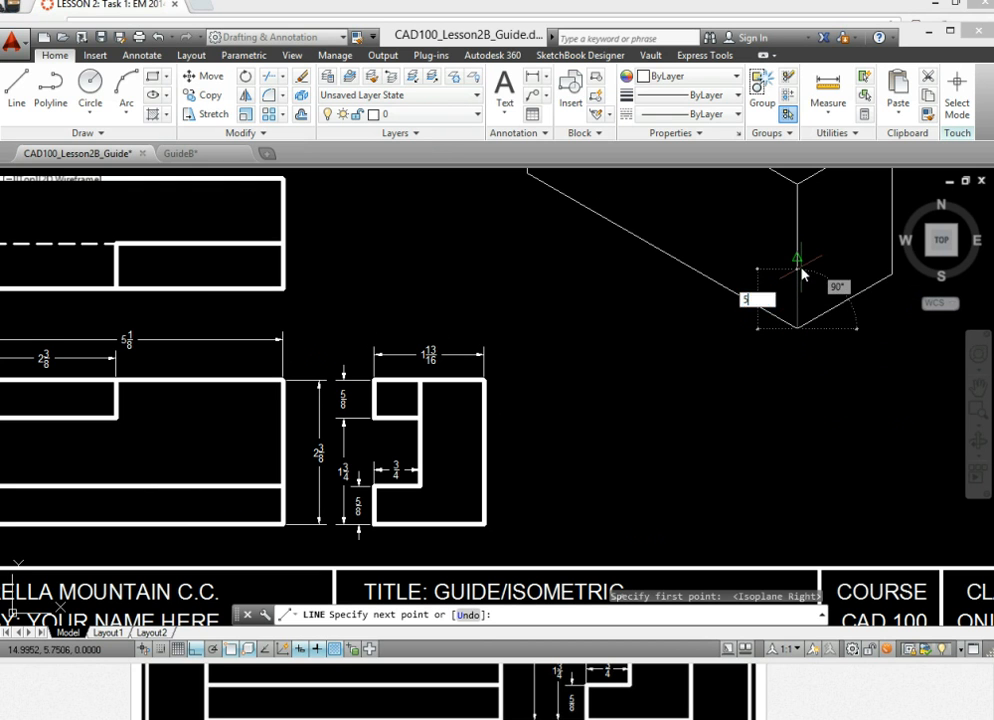
text(5/8)
key(Return)
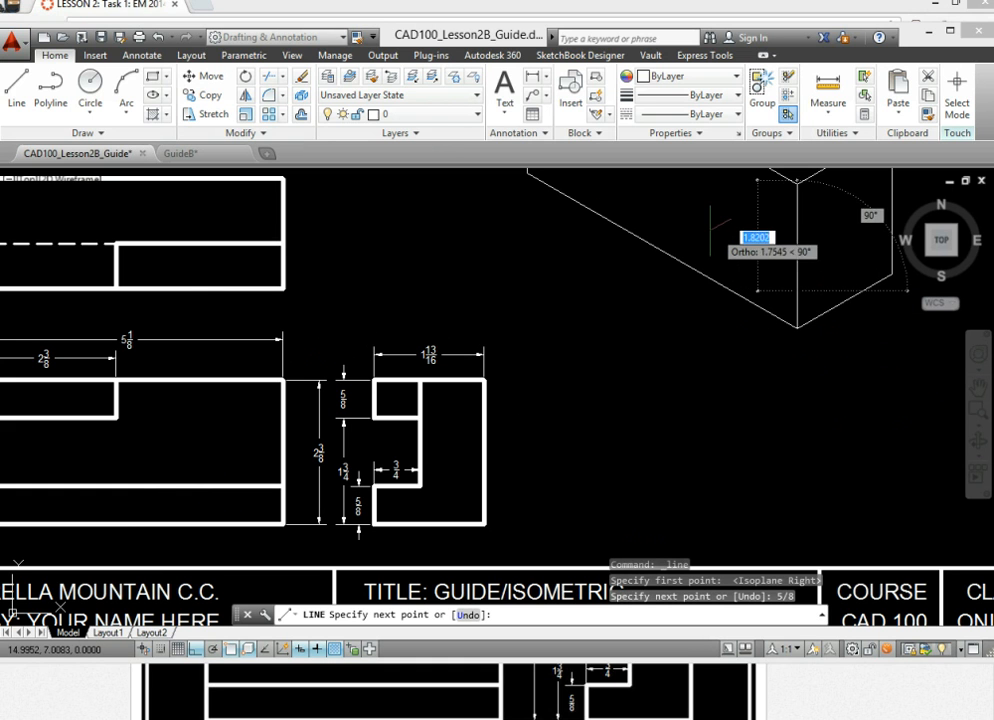
Continue the line from the 5/8 point parallel to the long bottom edge, past the front face's far vertical edge
key(F5)
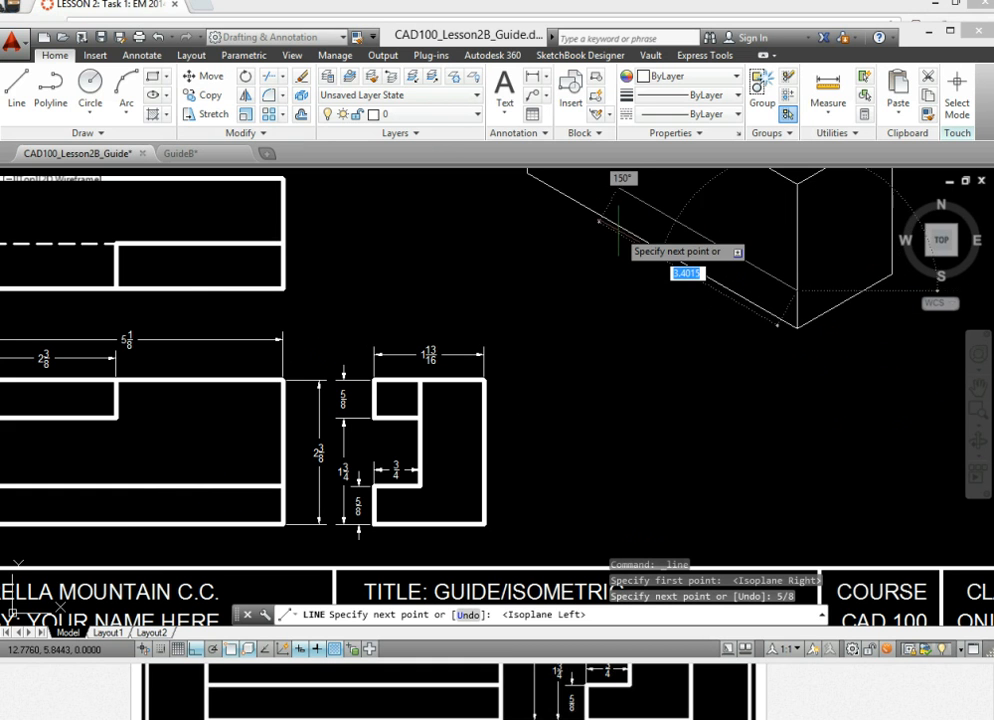
mouse_move(598, 220)
middle_down()
mouse_move(668, 304)
mouse_move(672, 340)
middle_up()
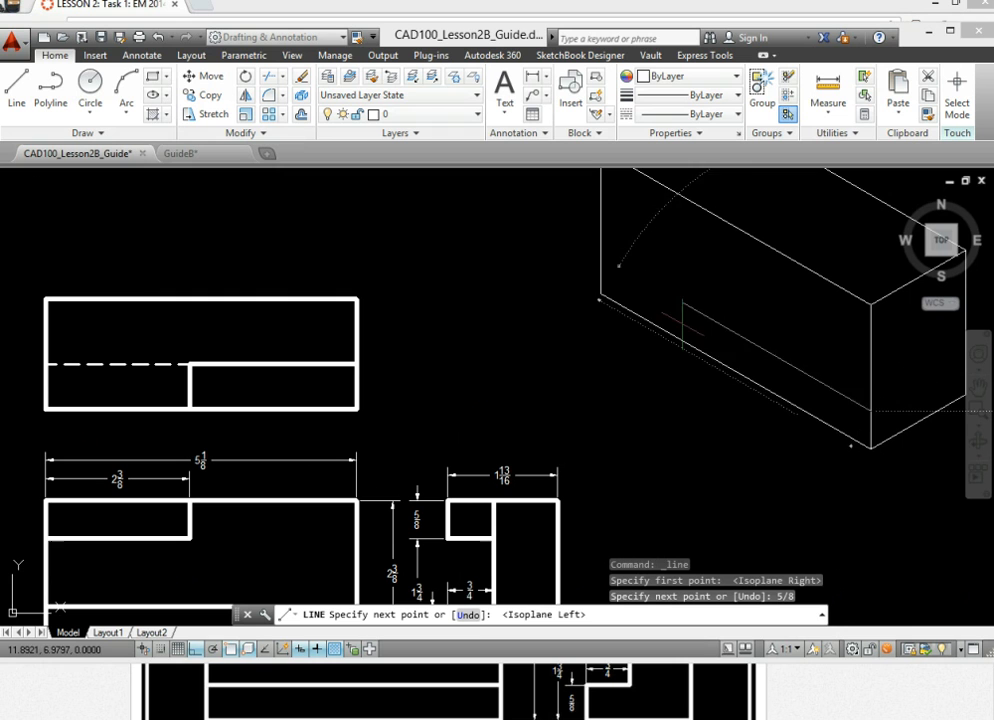
click(577, 240)
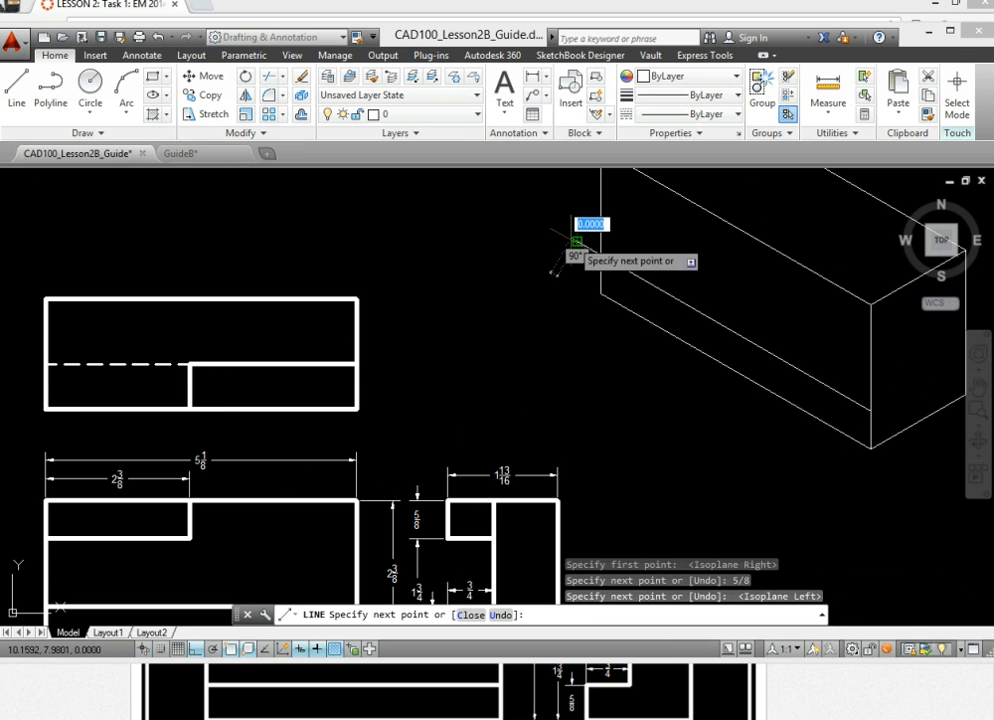
middle_drag(713, 407, 573, 345)
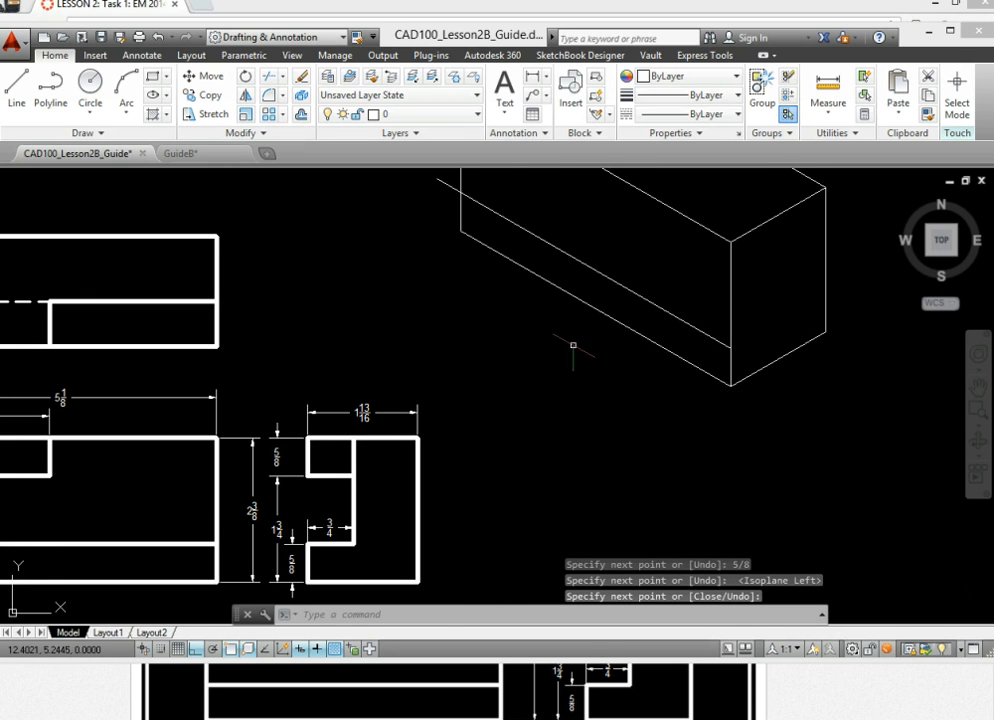
Draw a 3/4 line from the 5/8 point on the near vertical edge, receding into the block along the end face
click(16, 88)
key(F5)
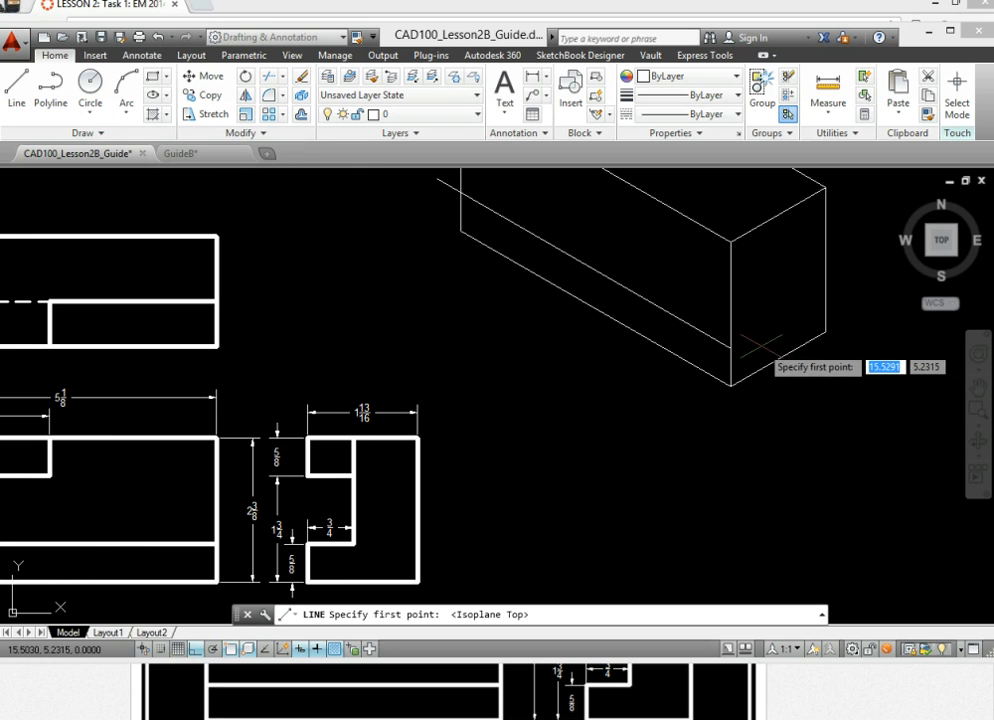
click(729, 345)
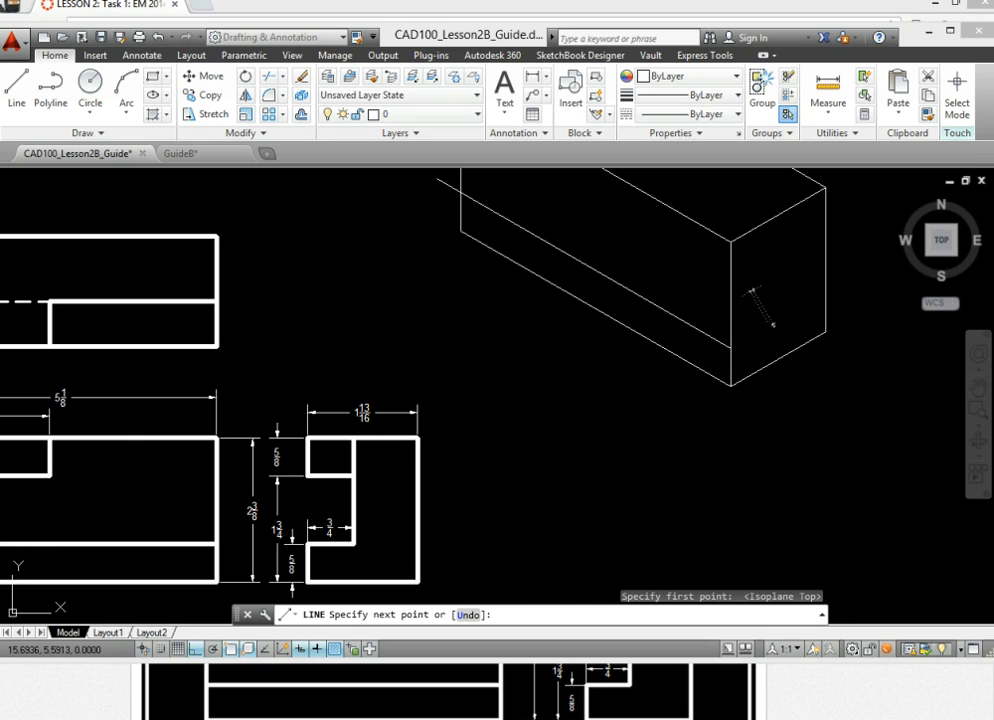
text(3/4)
key(Return)
Continue from the 3/4 line's inner end with a line parallel to the long ledge line, past the far vertical edge
mouse_move(660, 265)
middle_down()
mouse_move(714, 348)
mouse_move(746, 373)
middle_up()
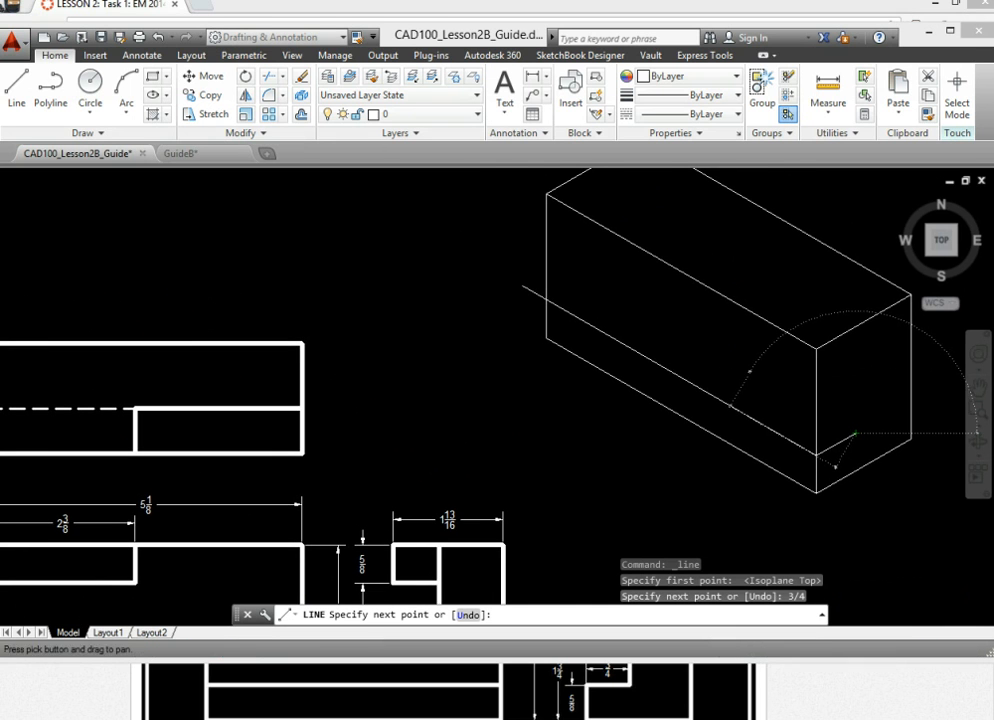
click(512, 240)
key(Escape)
Draw a vertical line from the inner end of the 3/4 ledge line up past the end face's top edge
mouse_move(750, 441)
middle_down()
mouse_move(625, 416)
mouse_move(610, 384)
mouse_move(571, 351)
middle_up()
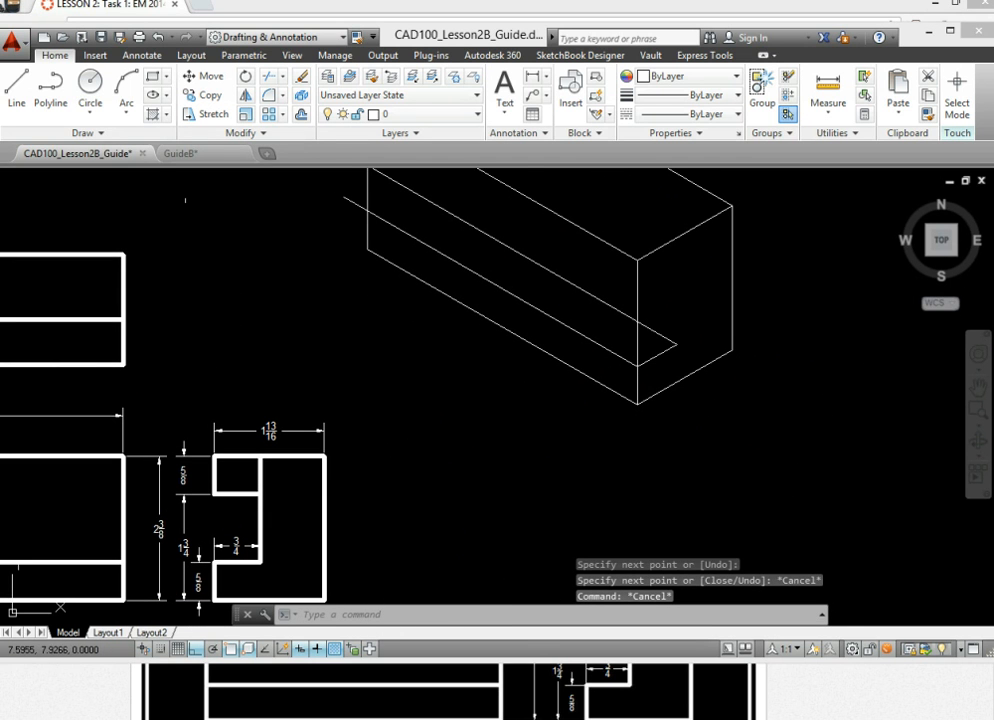
click(16, 88)
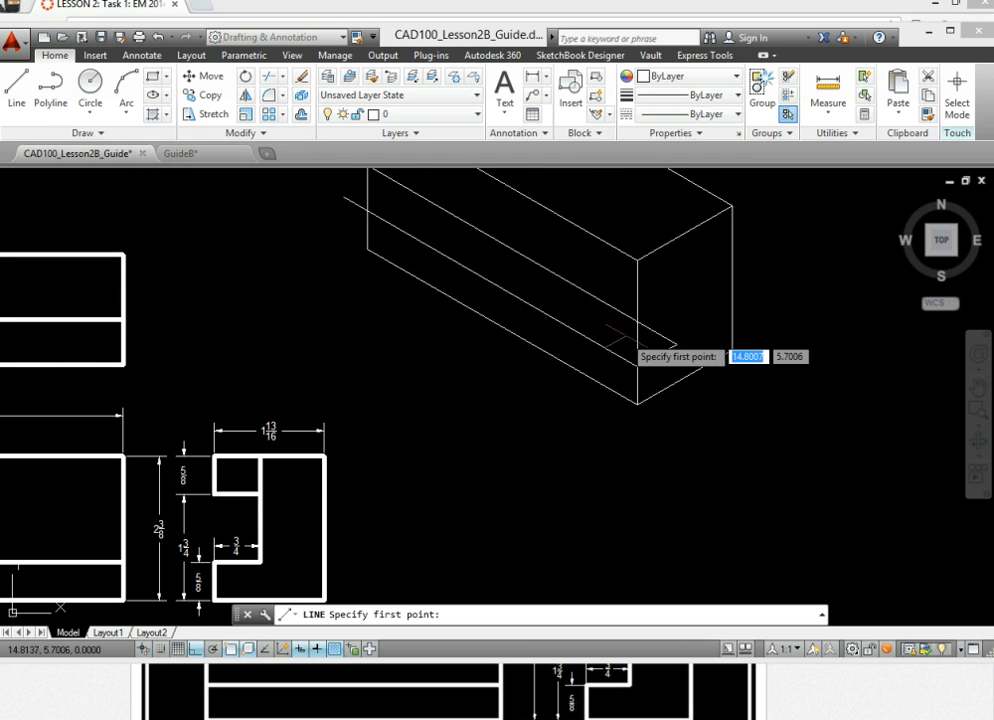
click(675, 344)
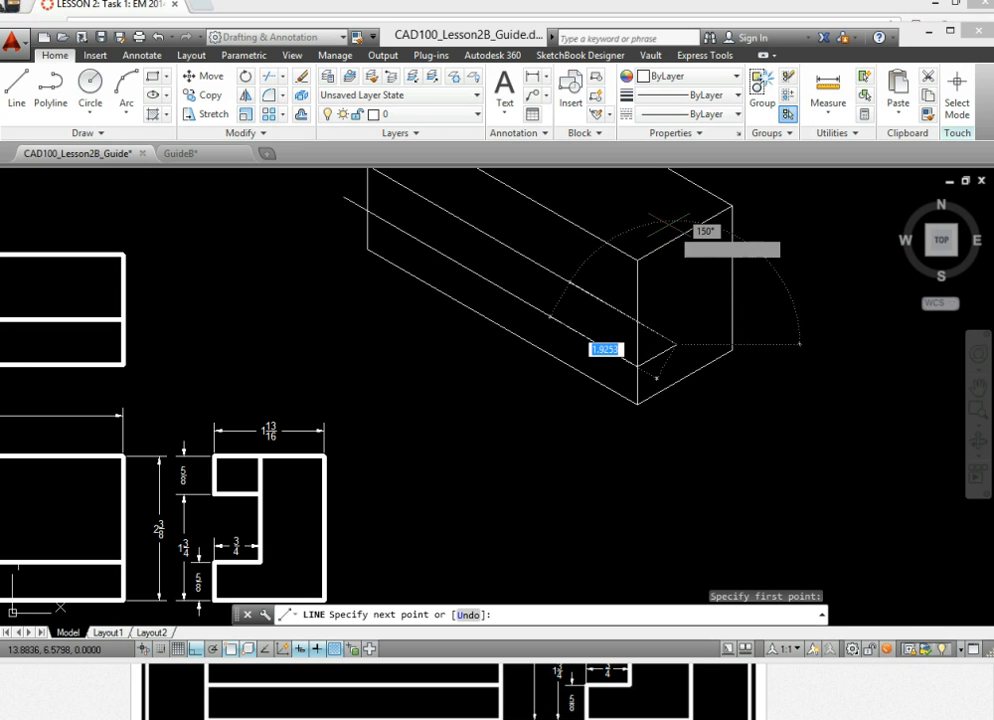
key(F5)
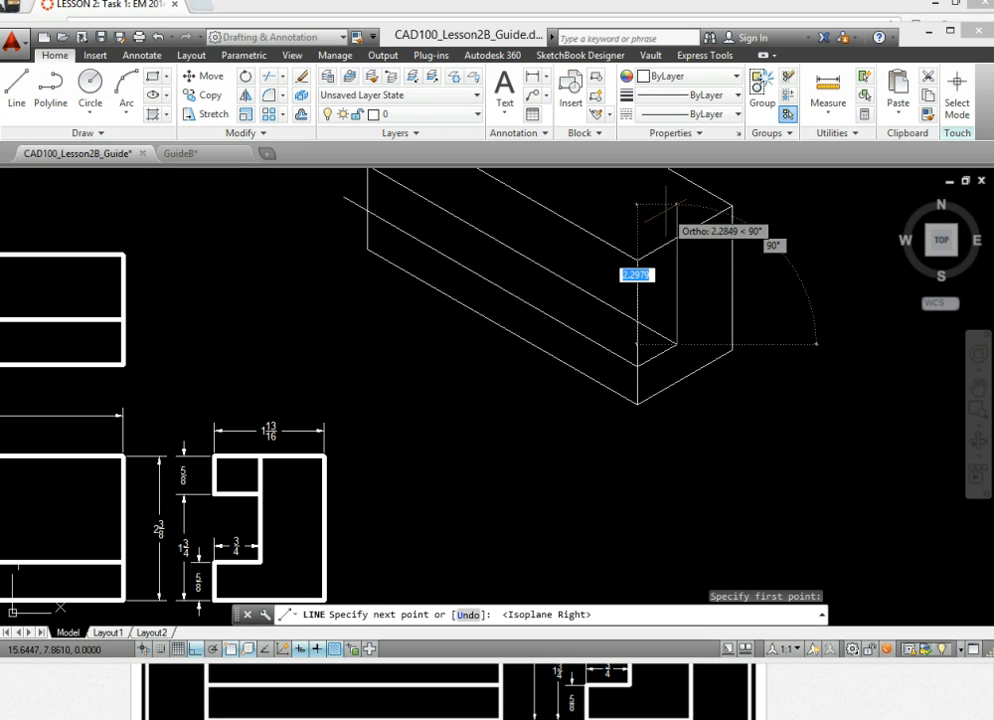
key(Escape)
key(Escape)
Trim the near vertical edge above the ledge and the end face's top edge outside the cutout, and delete the leftover vertical piece
middle_drag(613, 431, 651, 461)
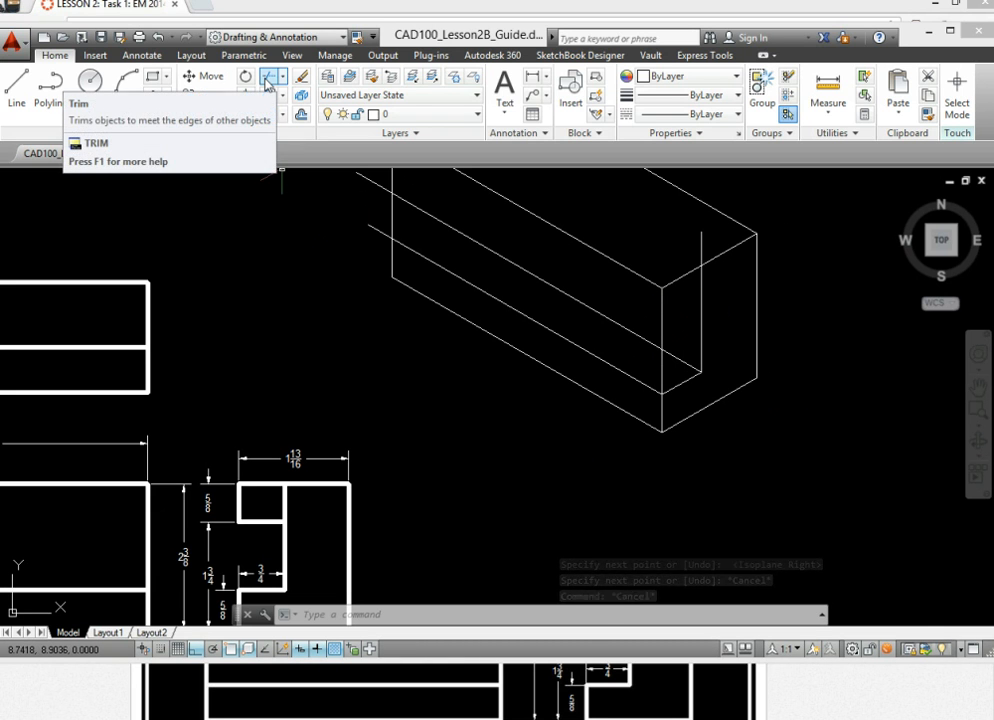
click(267, 79)
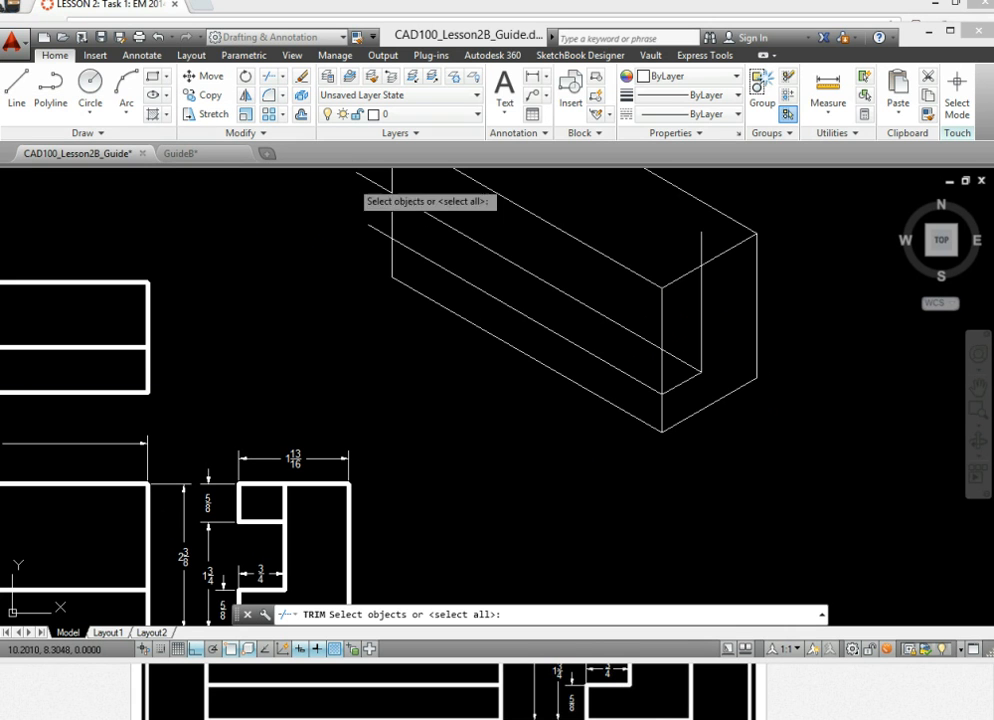
key(Return)
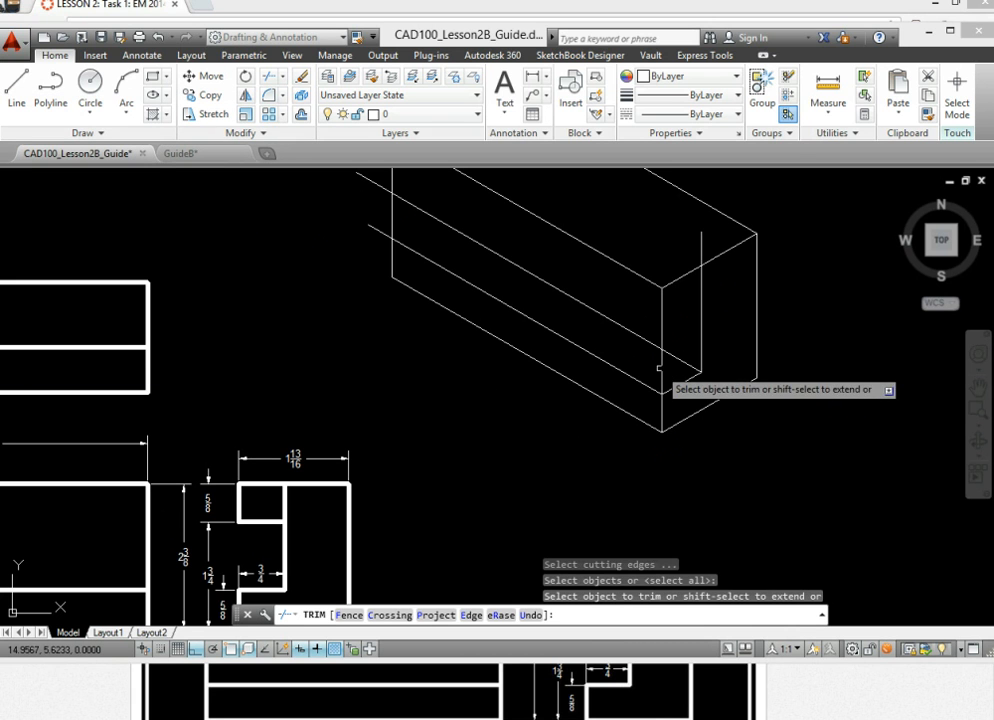
click(661, 376)
click(661, 304)
click(662, 302)
click(665, 285)
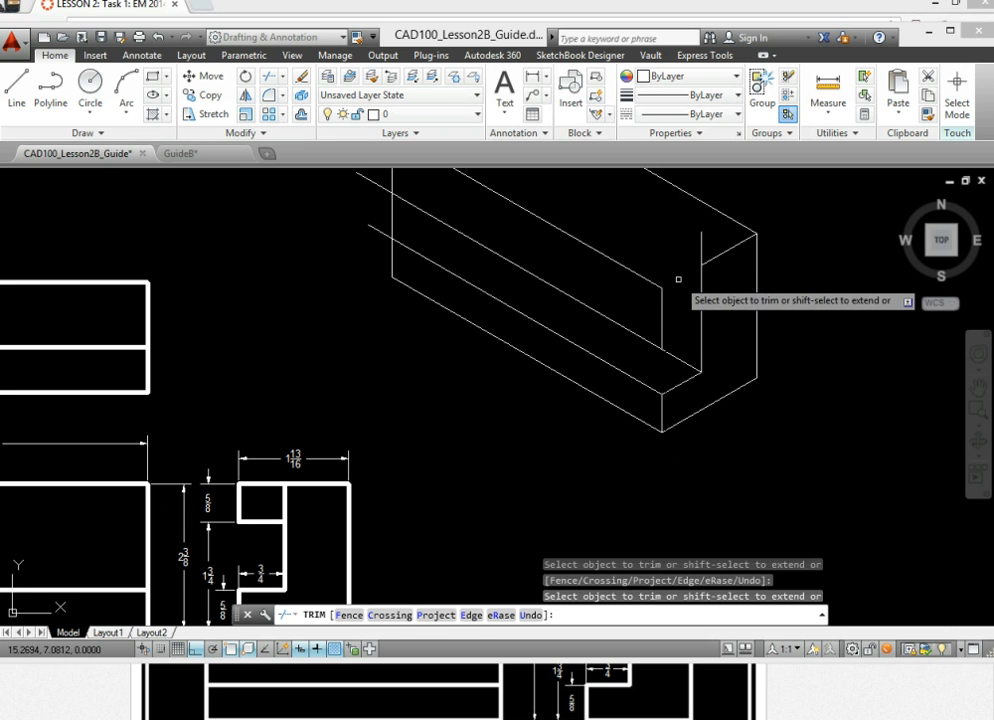
key(Escape)
key(Escape)
click(661, 318)
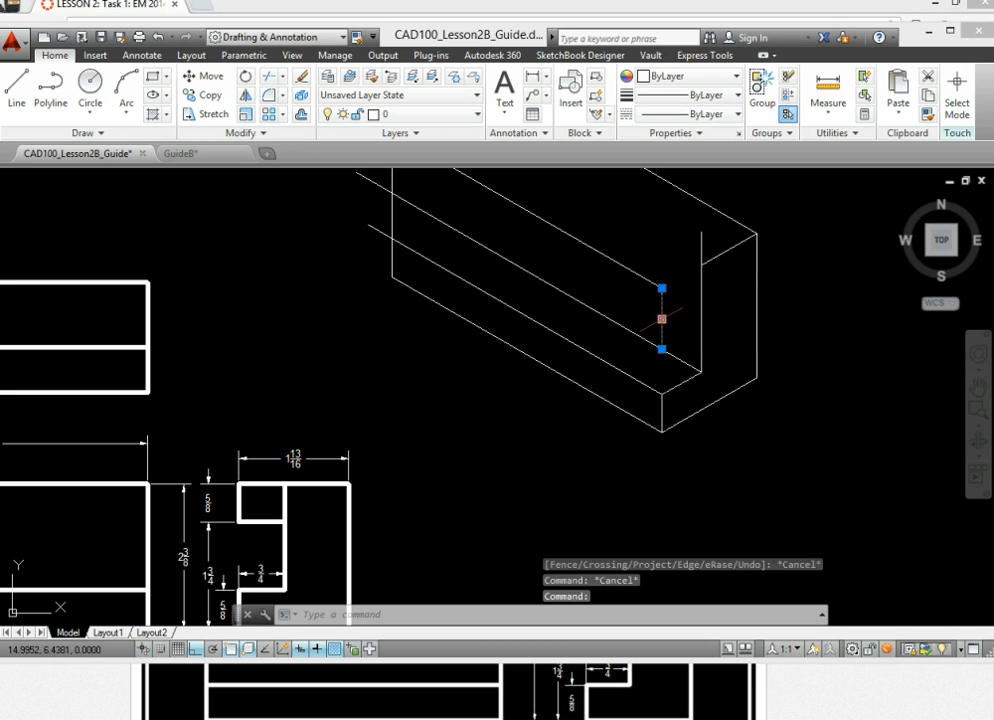
key(Delete)
Draw a 2-3/8 line from the front face's far top corner along its long top edge
mouse_move(623, 437)
middle_down()
mouse_move(686, 508)
mouse_move(716, 499)
middle_up()
middle_drag(76, 545, 309, 492)
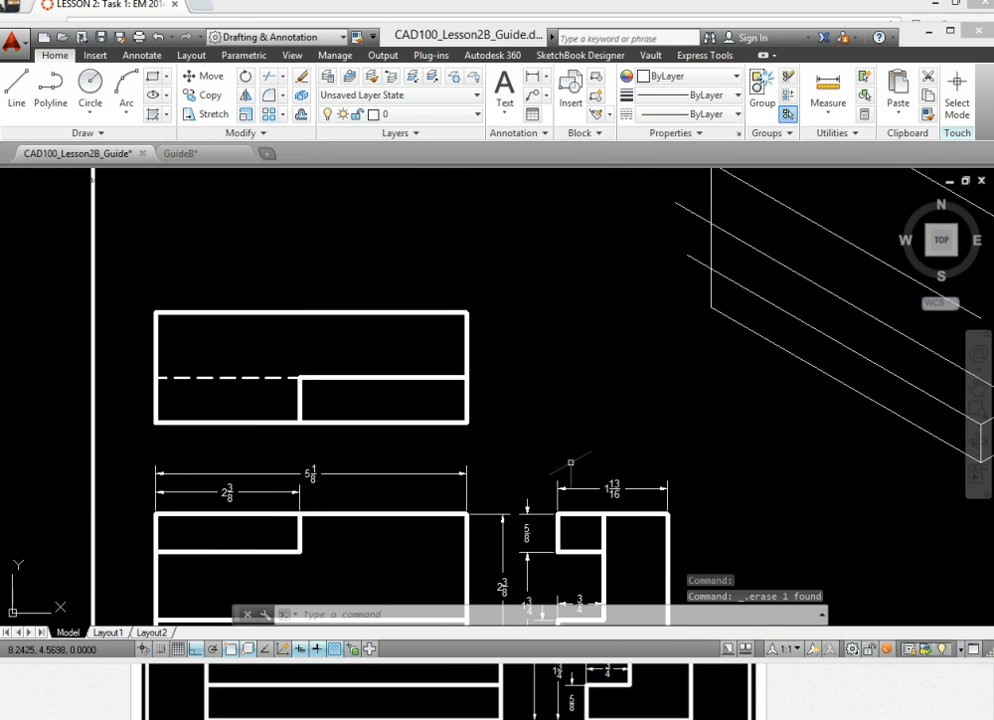
scroll(309, 492, up, 2)
scroll(209, 494, down, 2)
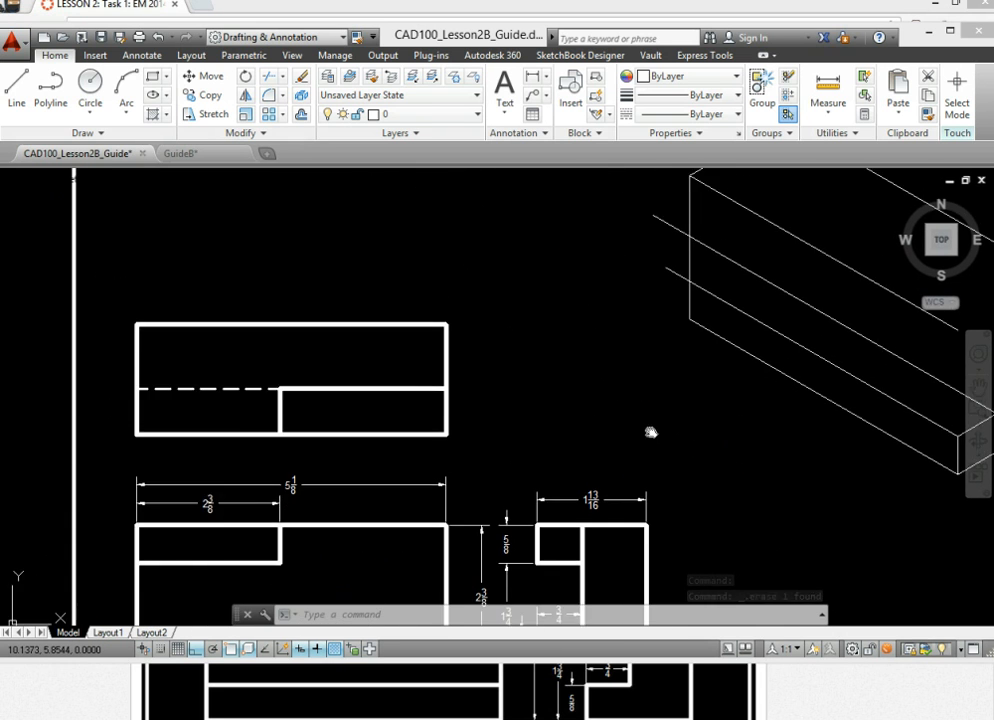
middle_drag(650, 433, 590, 523)
click(16, 88)
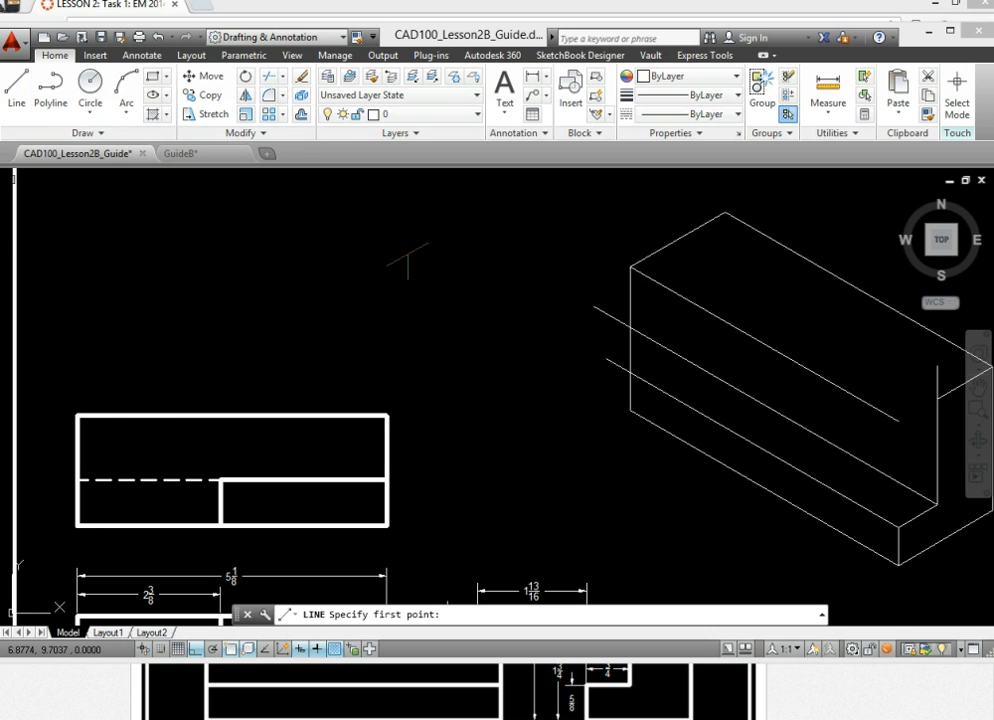
click(630, 267)
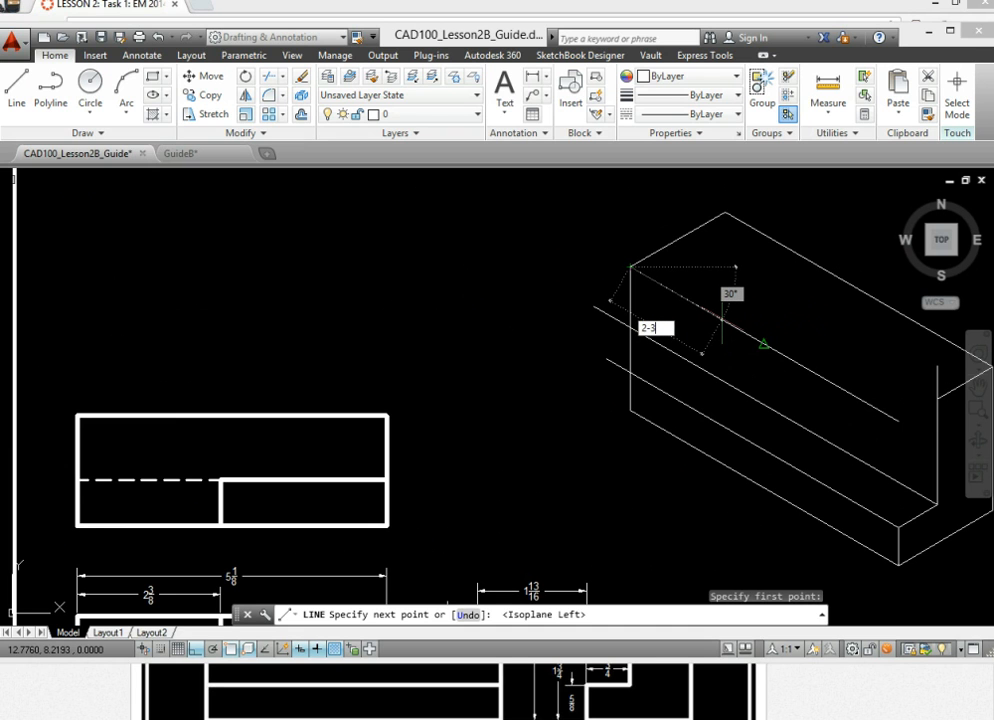
text(2-3/8)
key(Return)
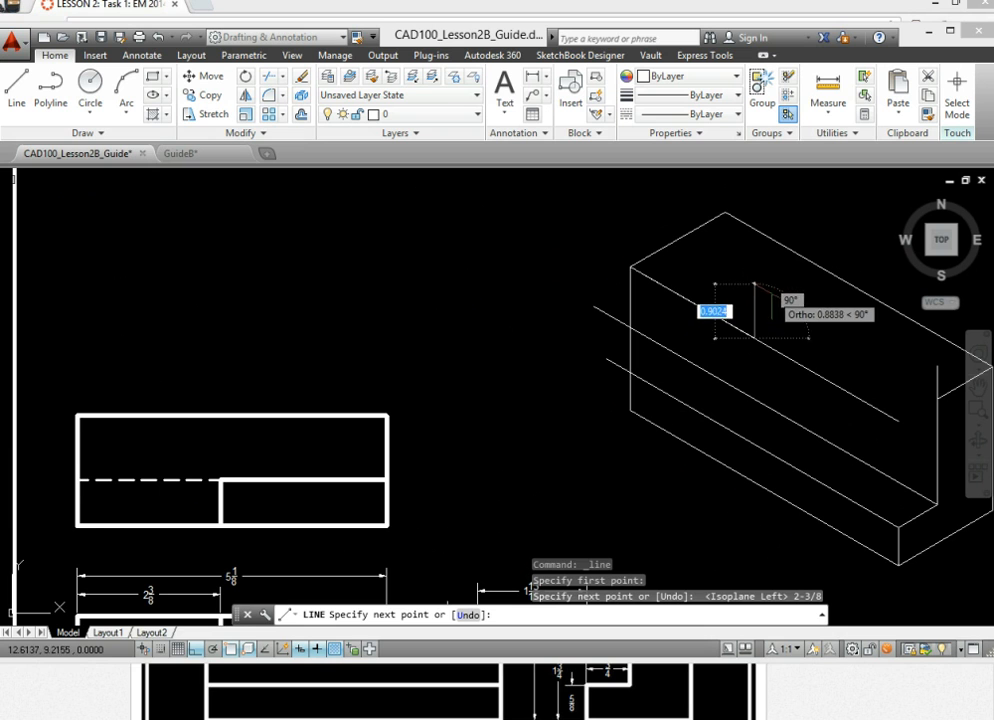
Continue the line .75 into the top face and on to where the cutout's vertical line meets the end face's top edge
key(F5)
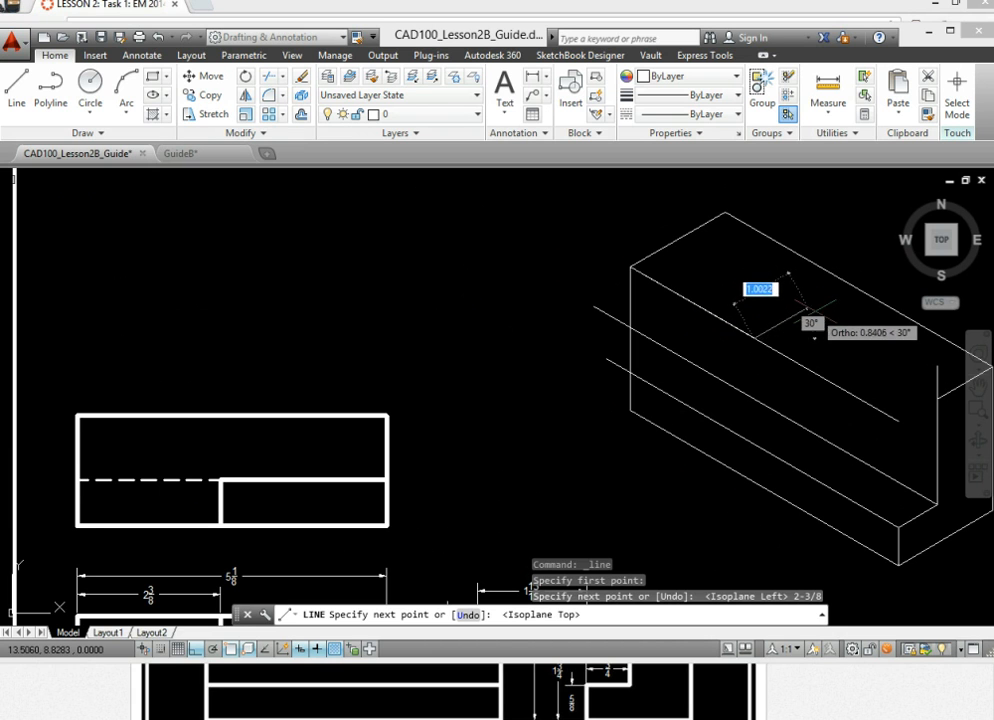
middle_drag(485, 590, 469, 500)
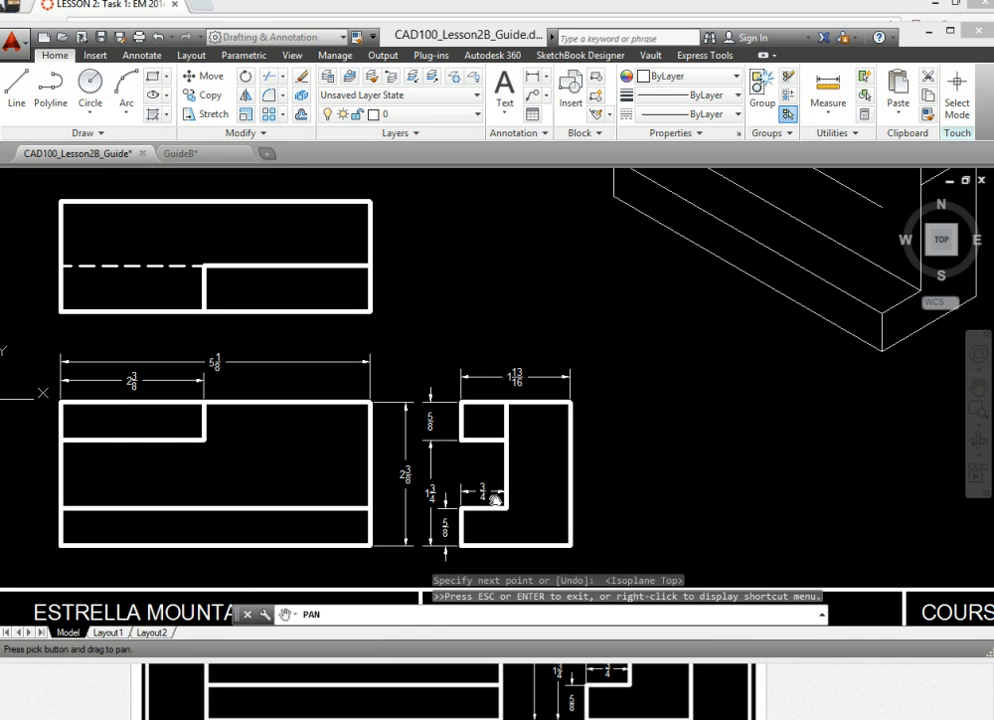
right_click(677, 285)
click(706, 297)
middle_drag(712, 383, 630, 608)
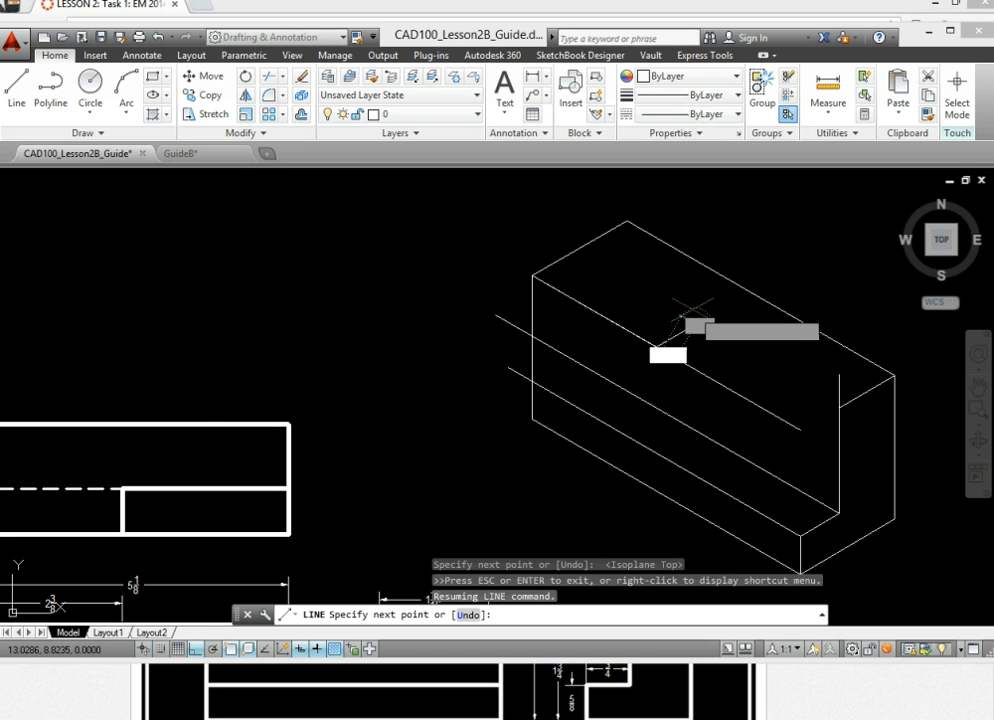
text(.75)
key(Return)
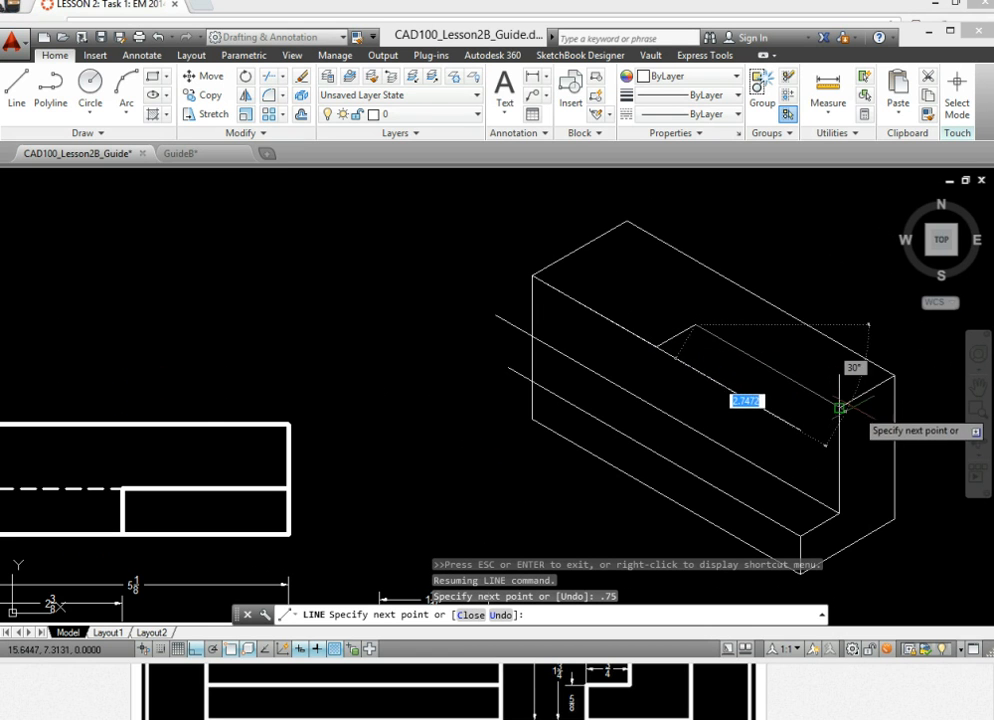
click(839, 407)
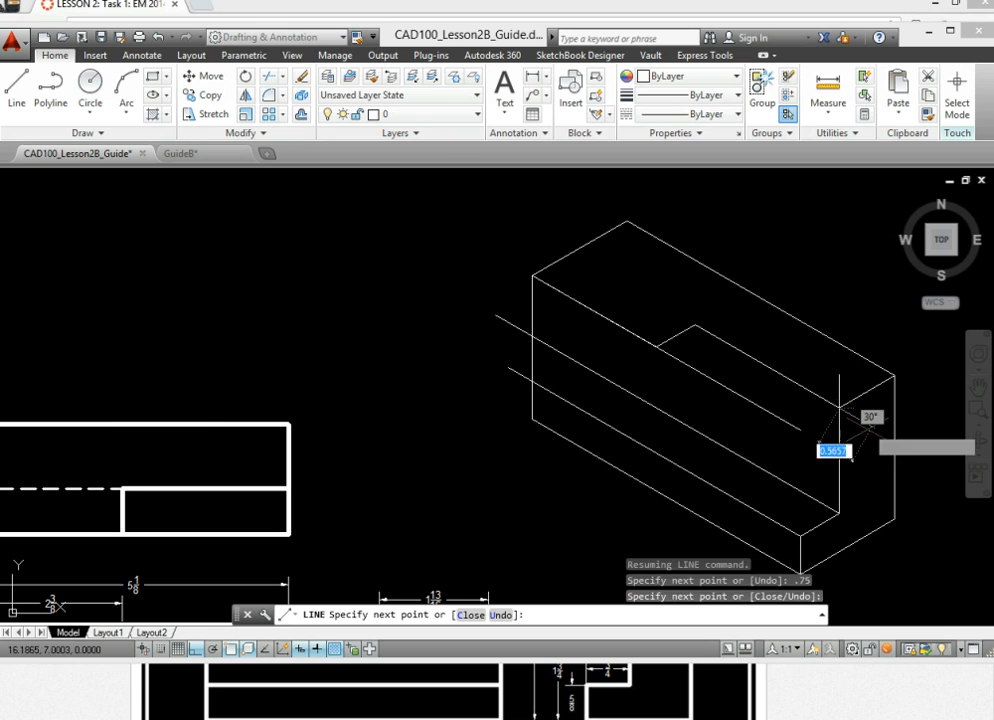
key(Escape)
key(Escape)
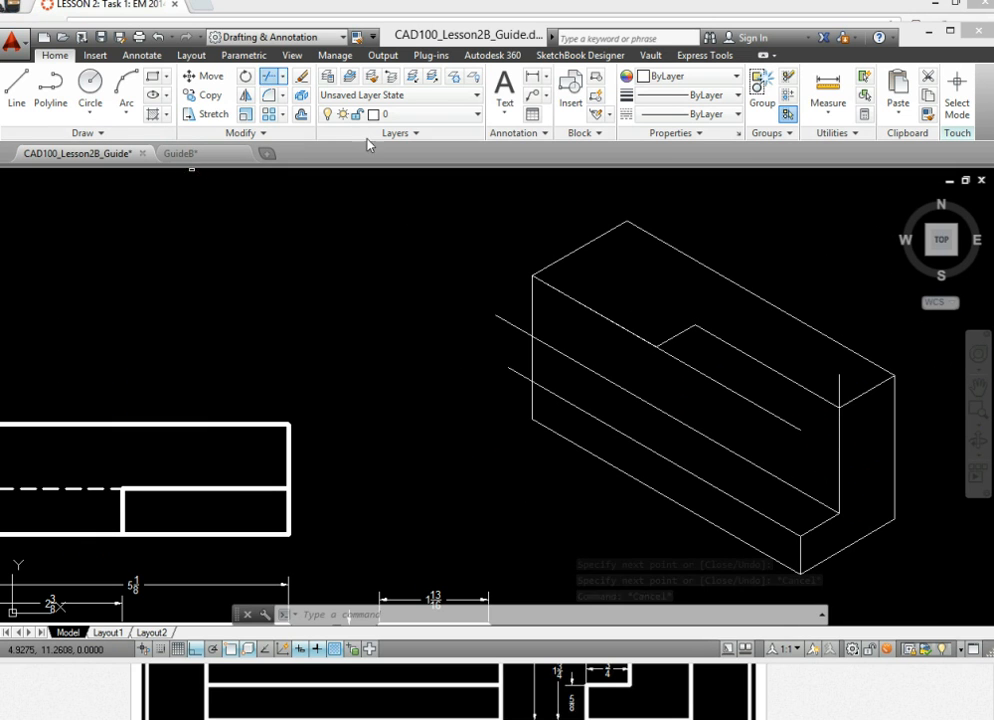
Trim the vertical stub and front top edge at the upper cutout, the ledge lines' overhanging ends, and the far vertical edge between them
click(266, 80)
key(Return)
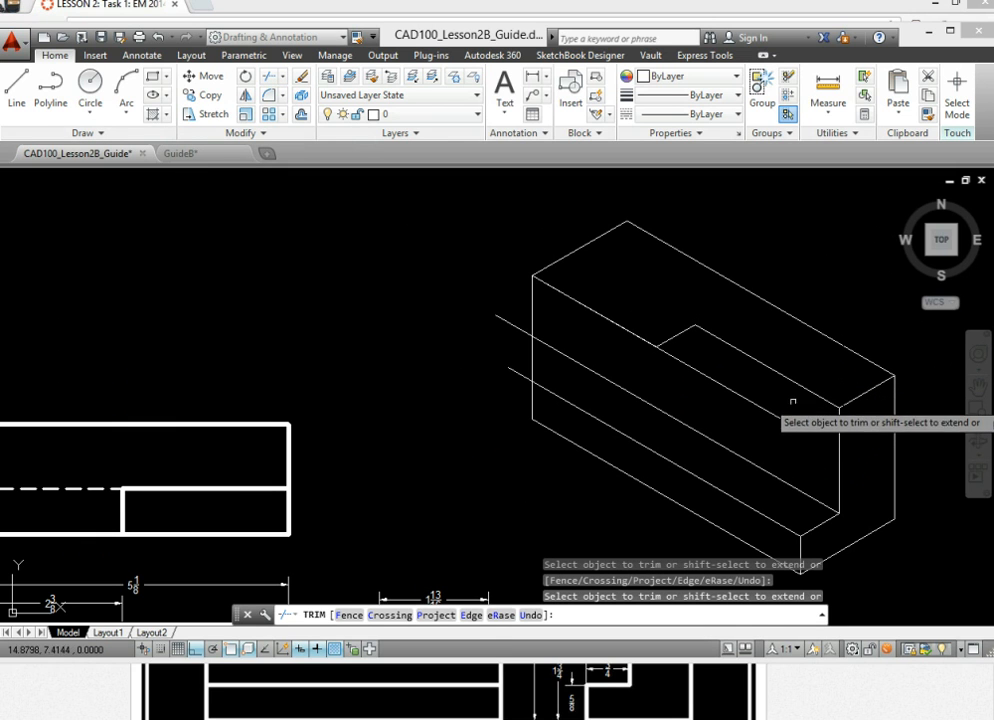
click(514, 325)
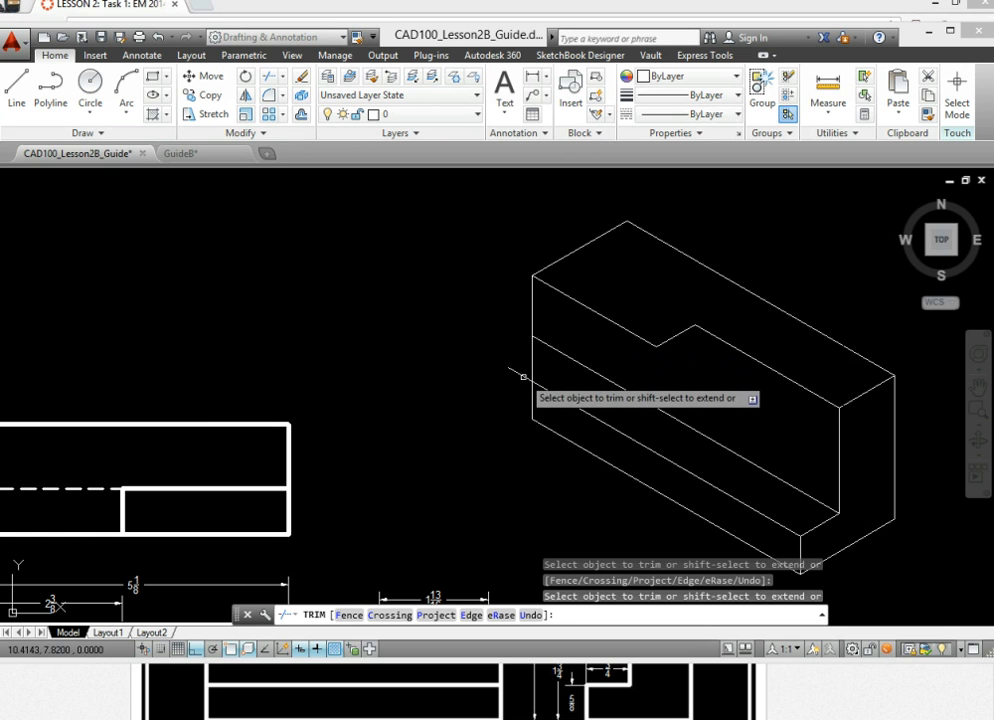
click(532, 358)
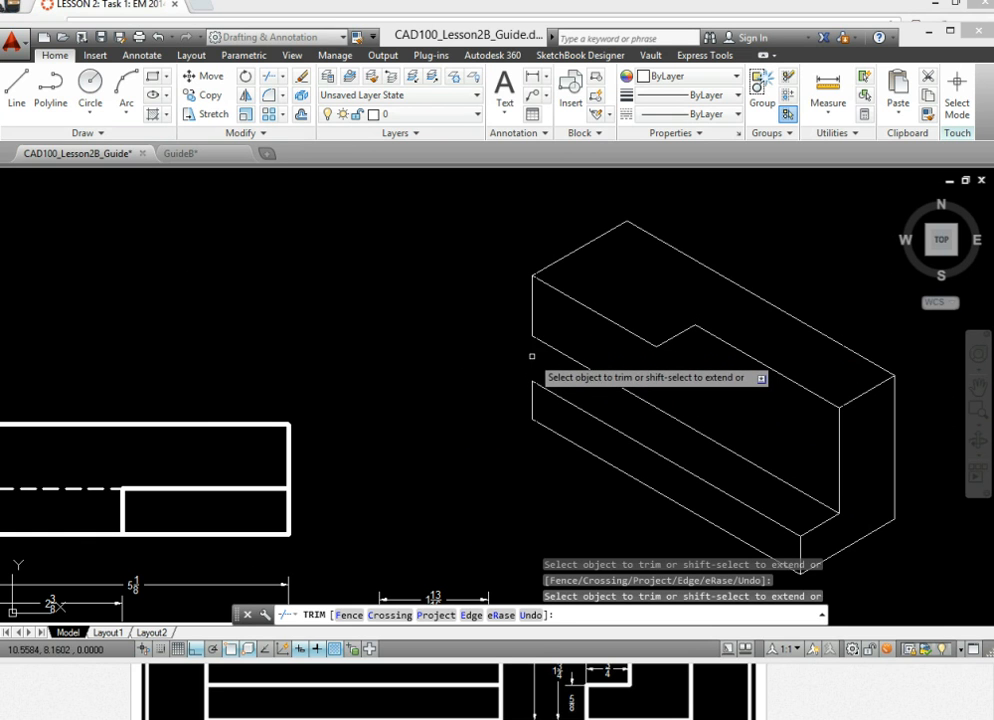
right_click(563, 322)
click(575, 328)
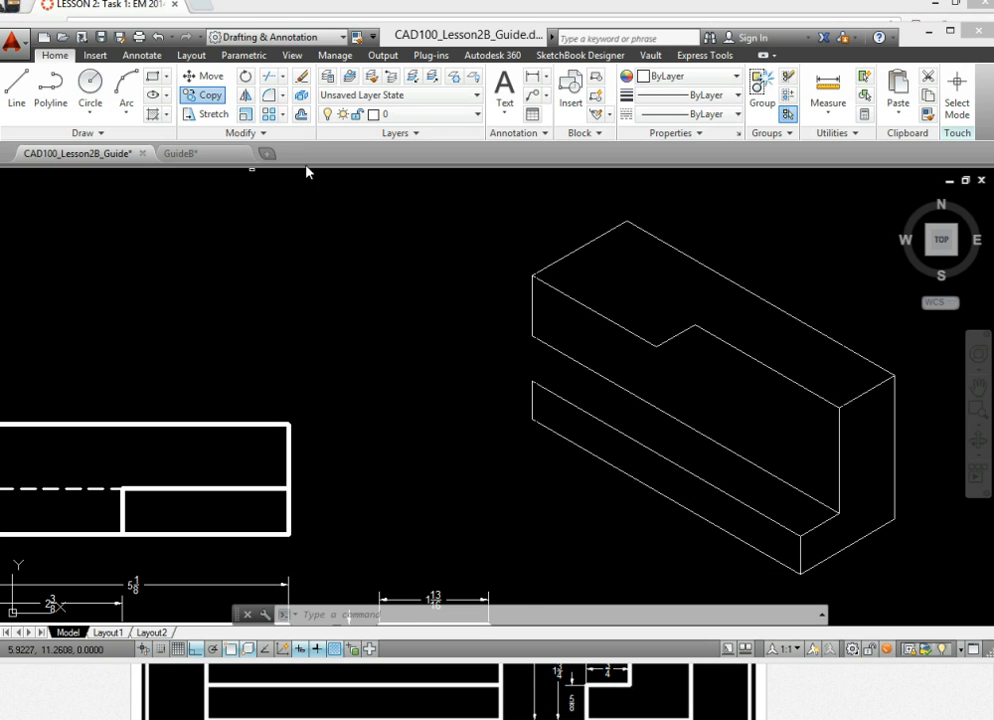
Copy the ledge's short depth line from its near outer corner to the ledge's far outer corner
click(210, 96)
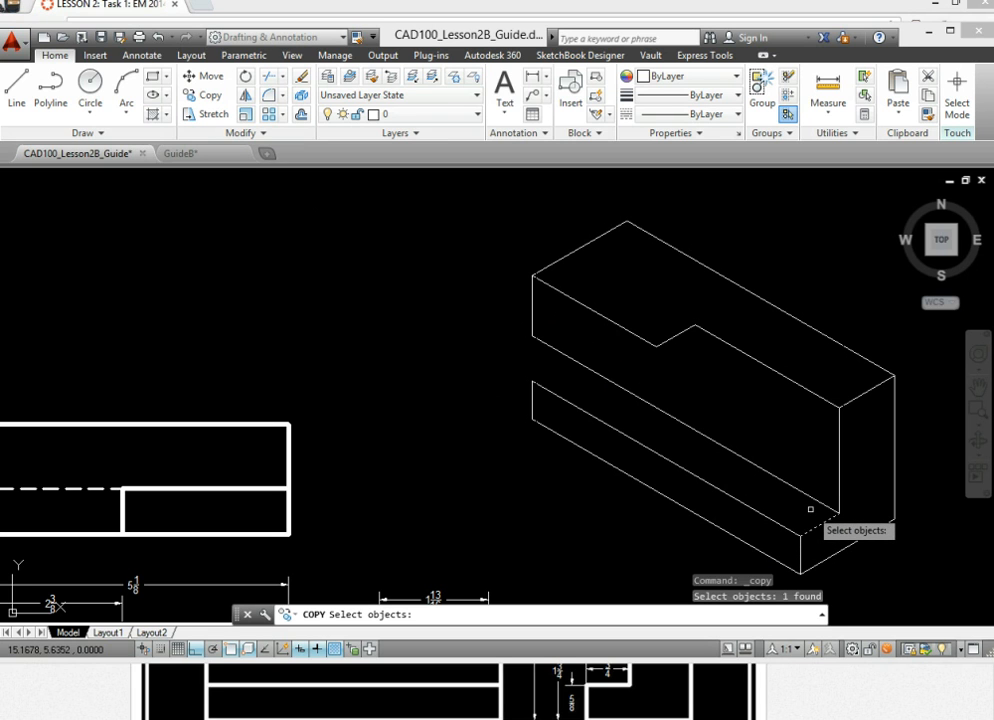
key(Return)
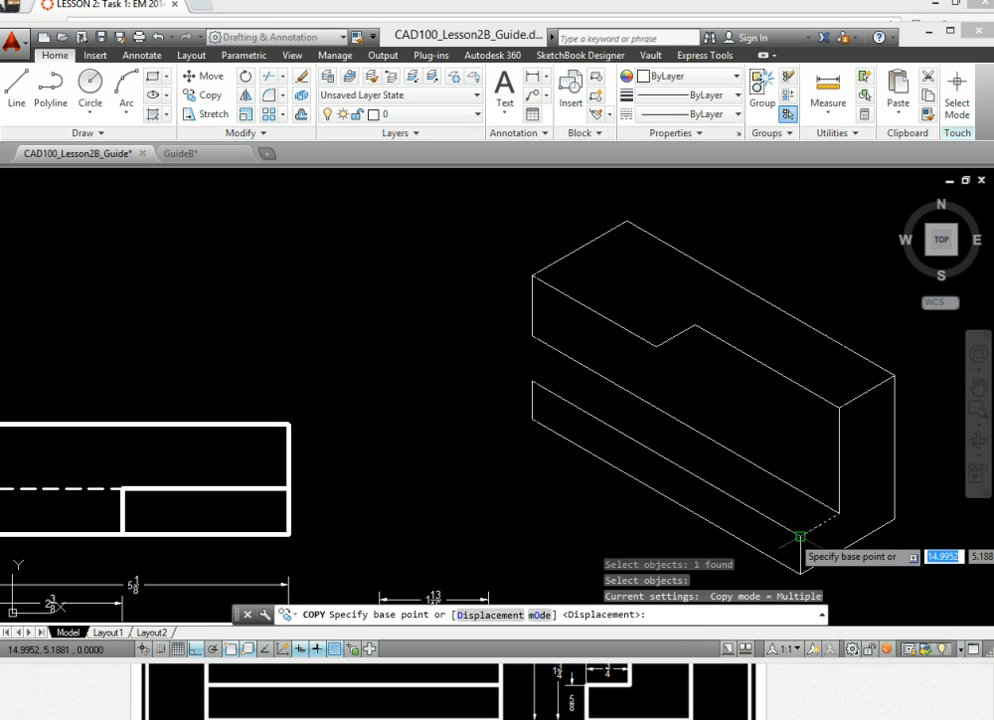
click(800, 537)
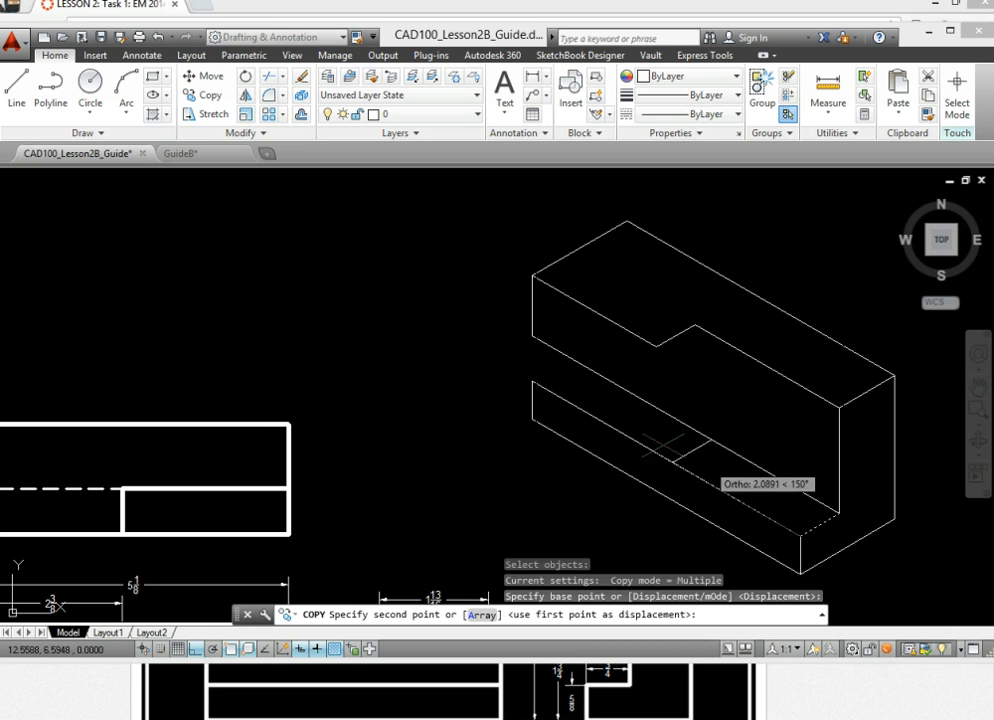
click(533, 381)
key(Escape)
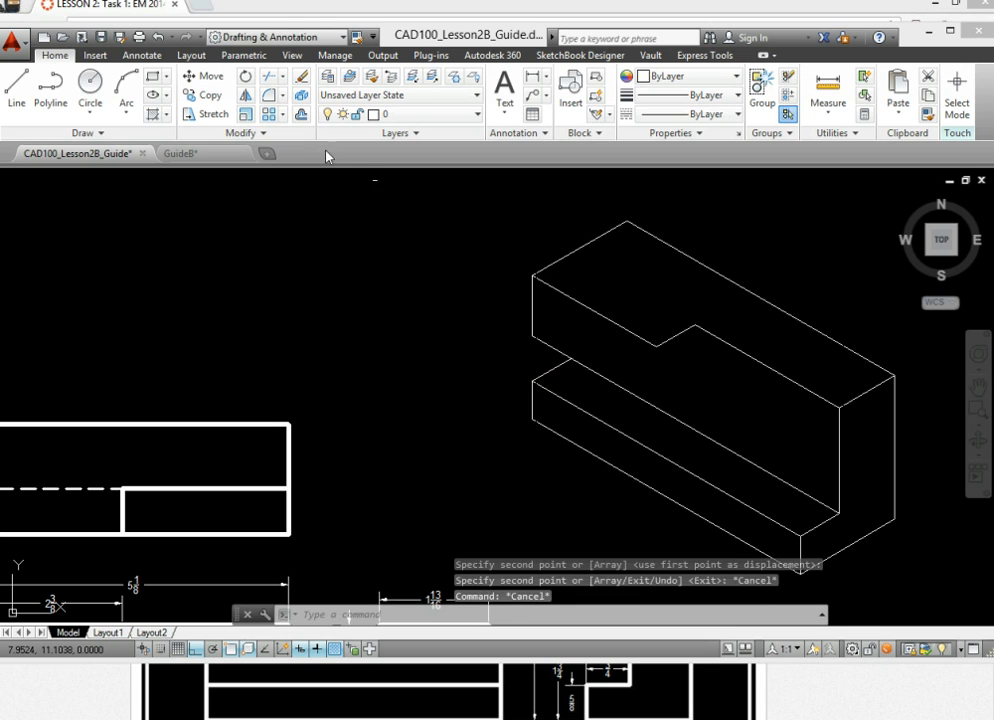
Draw a vertical line from the inner end of the ledge's far depth line up past the front face's top edge
click(16, 95)
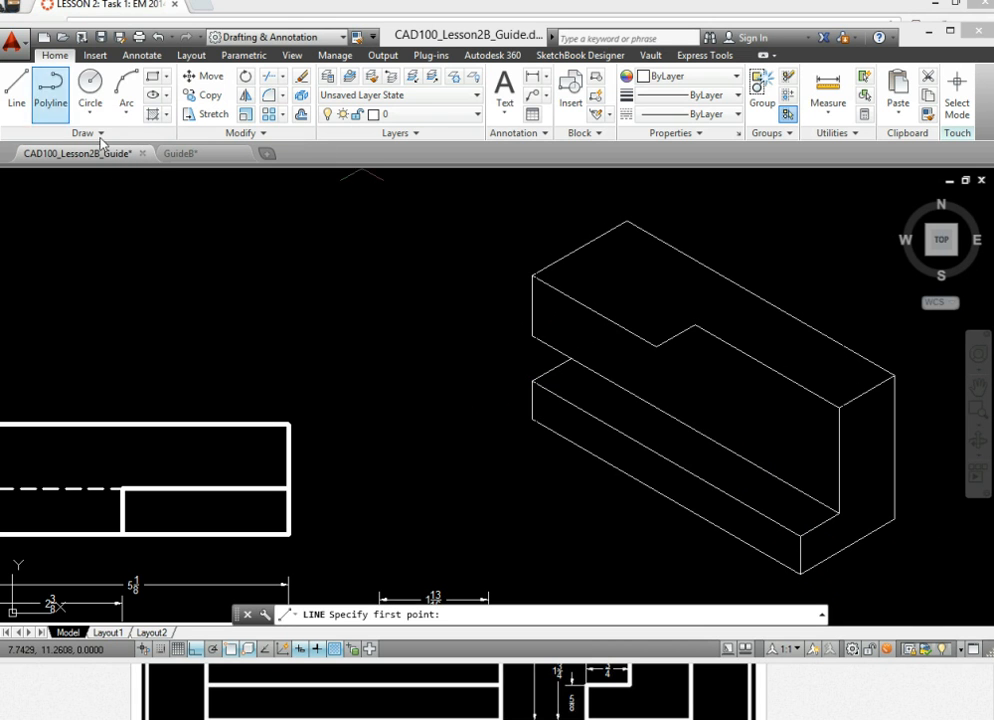
click(570, 358)
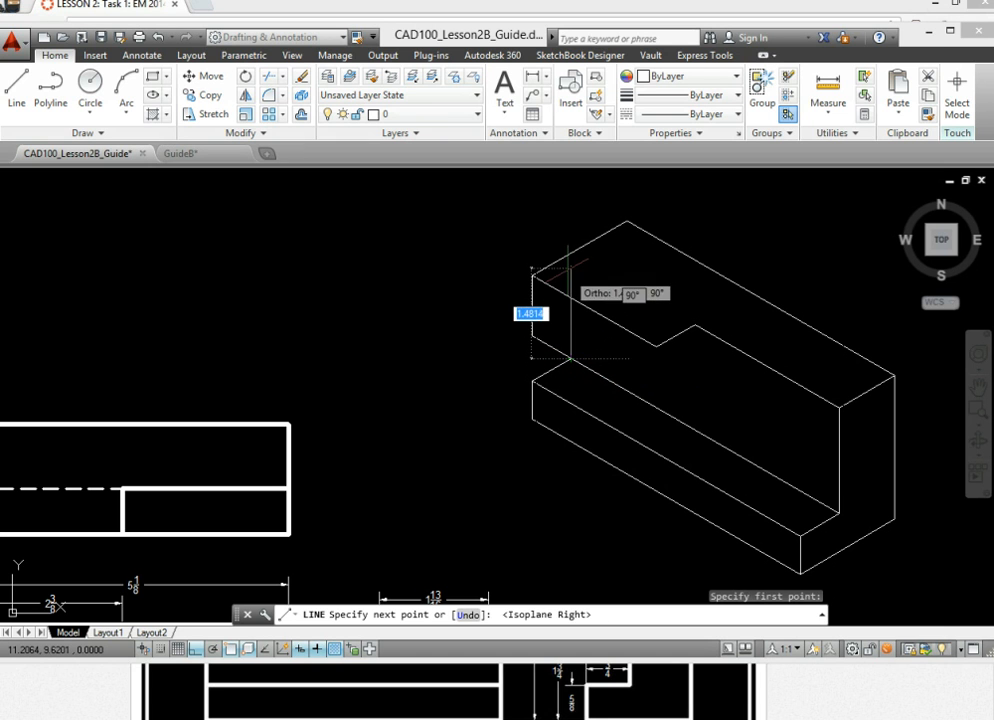
key(Escape)
key(Escape)
Draw lines from the front face's far top corner 5/8 down, 2-3/8 along the face, and up to the top cutout's outer corner
mouse_move(406, 437)
middle_down()
mouse_move(473, 385)
mouse_move(482, 354)
middle_up()
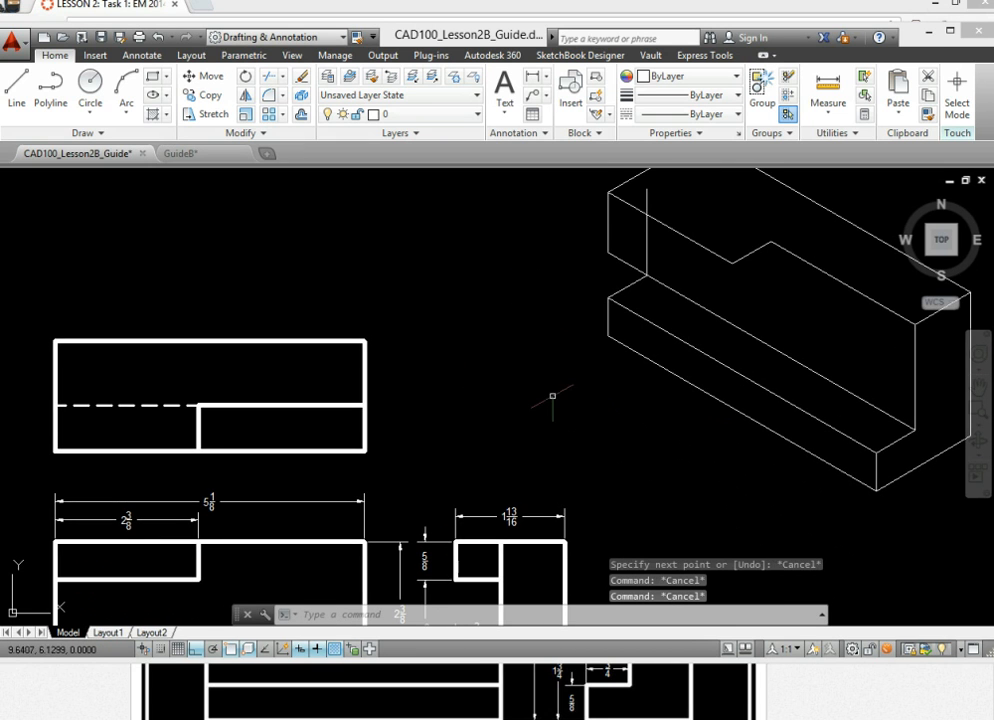
middle_drag(527, 401, 521, 492)
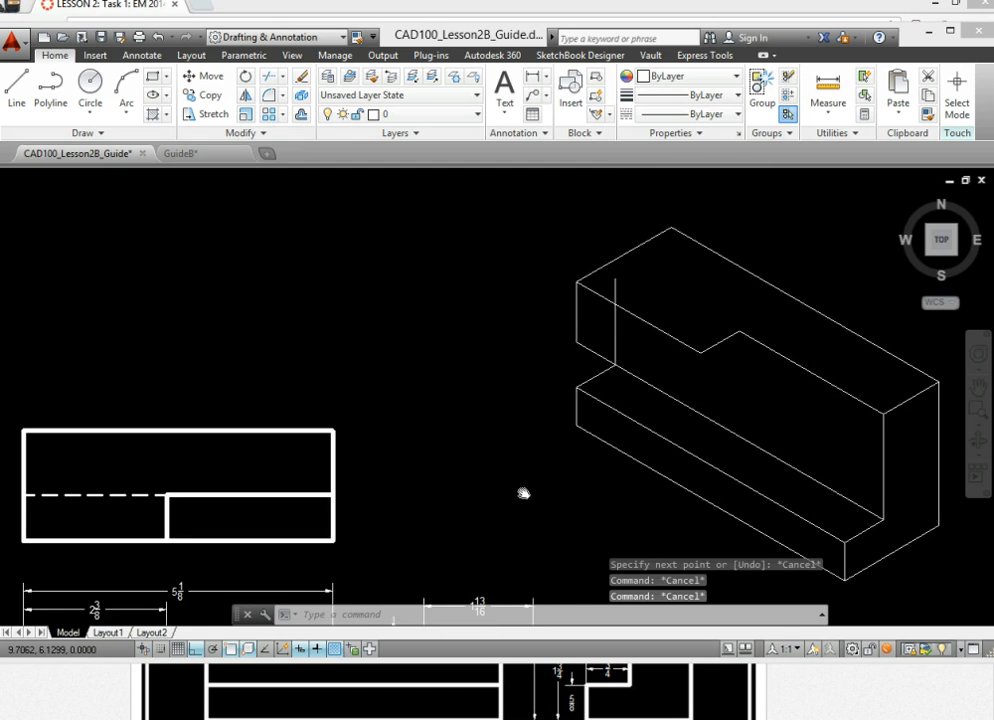
click(22, 97)
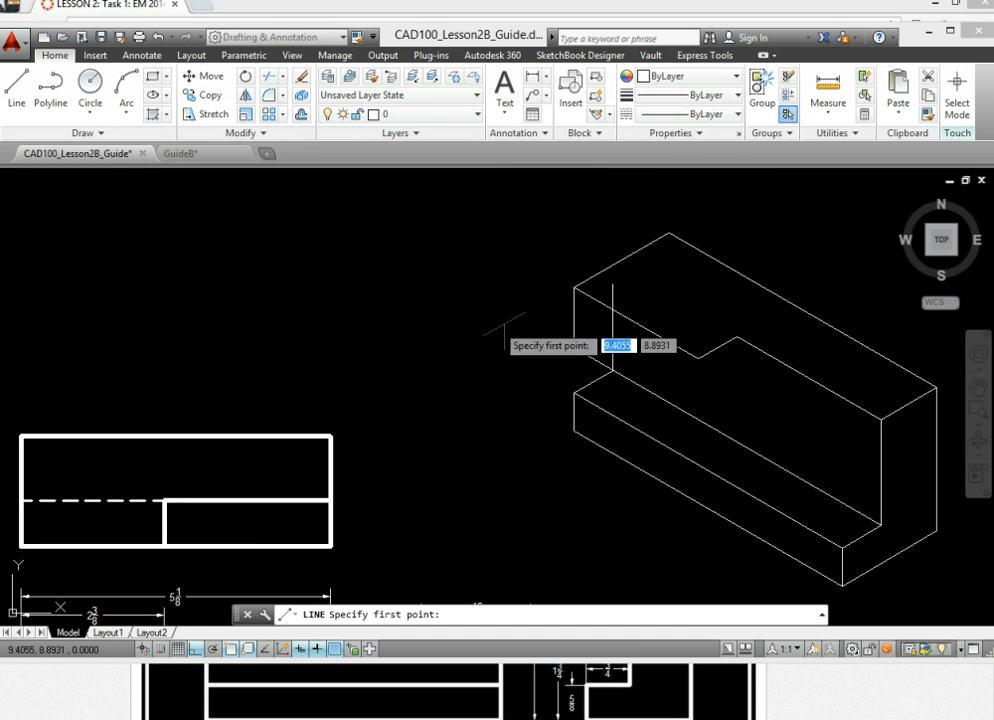
click(575, 289)
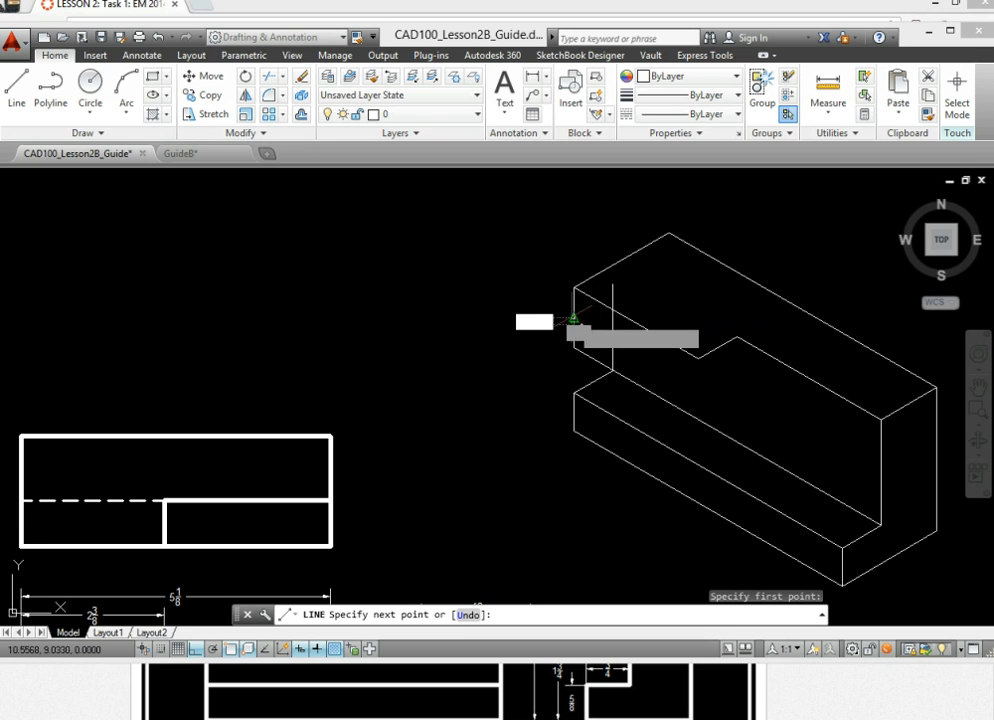
key(F5)
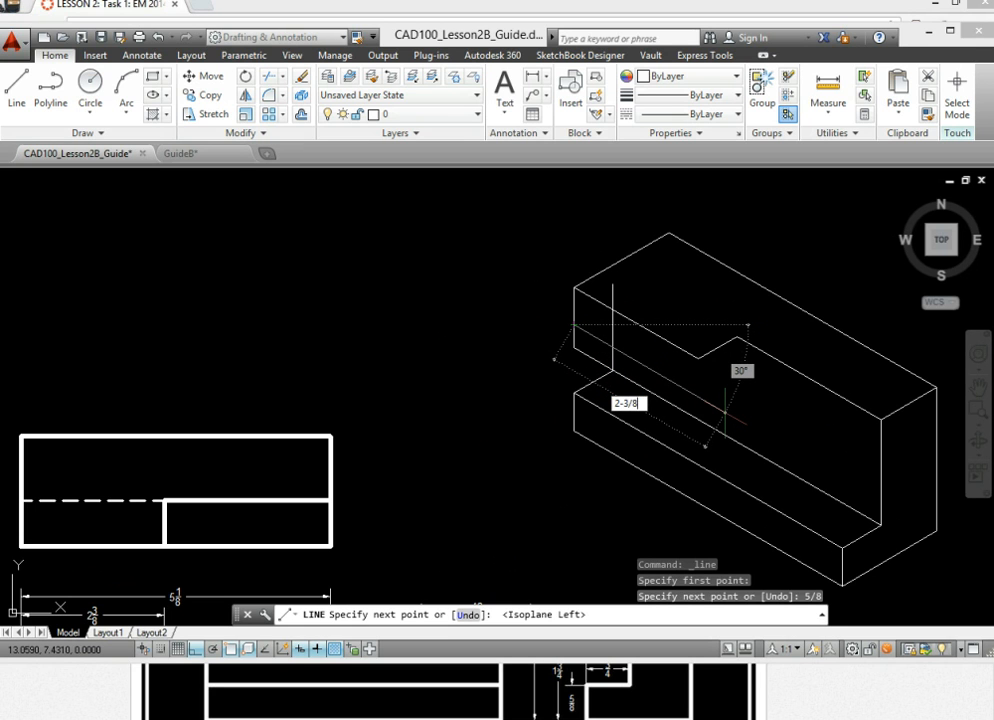
key(Return)
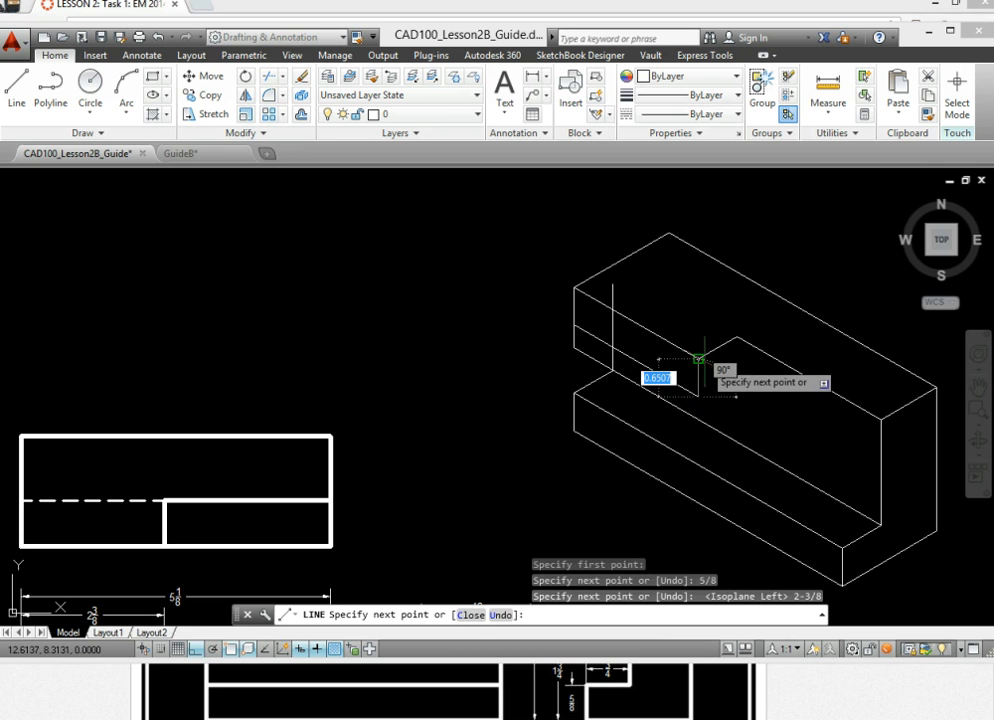
click(698, 358)
key(Return)
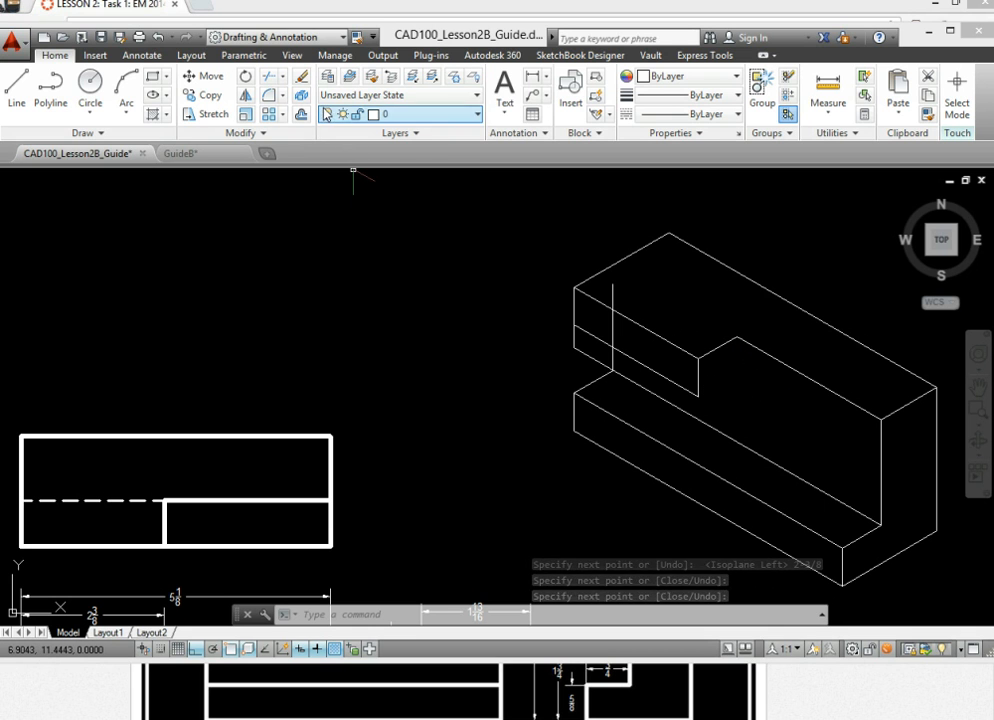
Copy the short vertical edge at the top cutout's outer corner to the cutout's inner corner
click(212, 97)
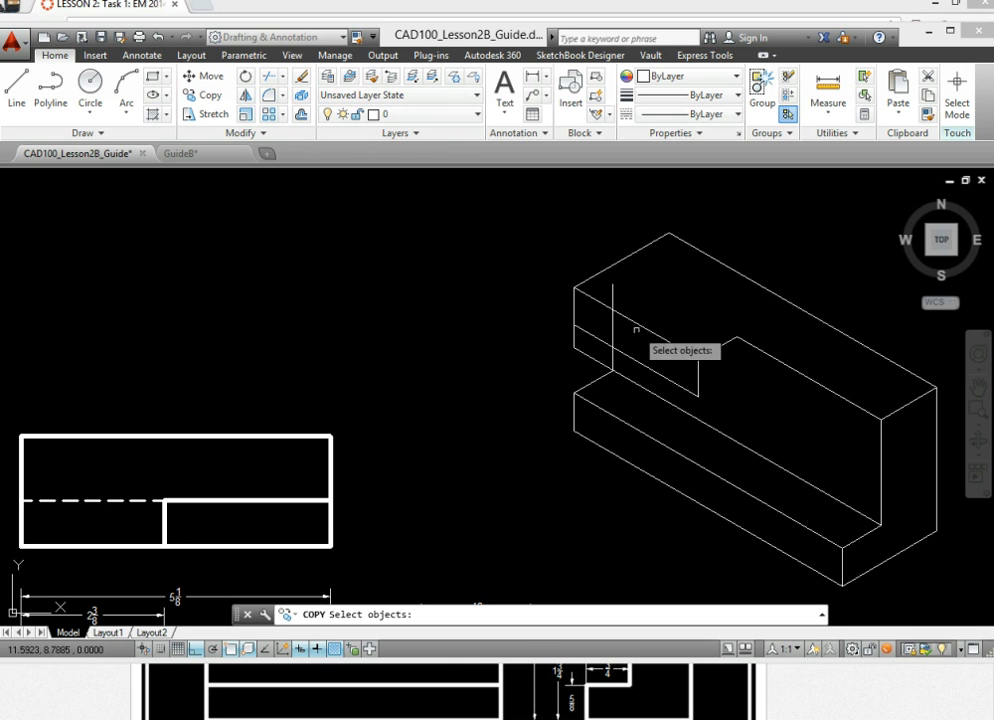
click(698, 380)
key(Return)
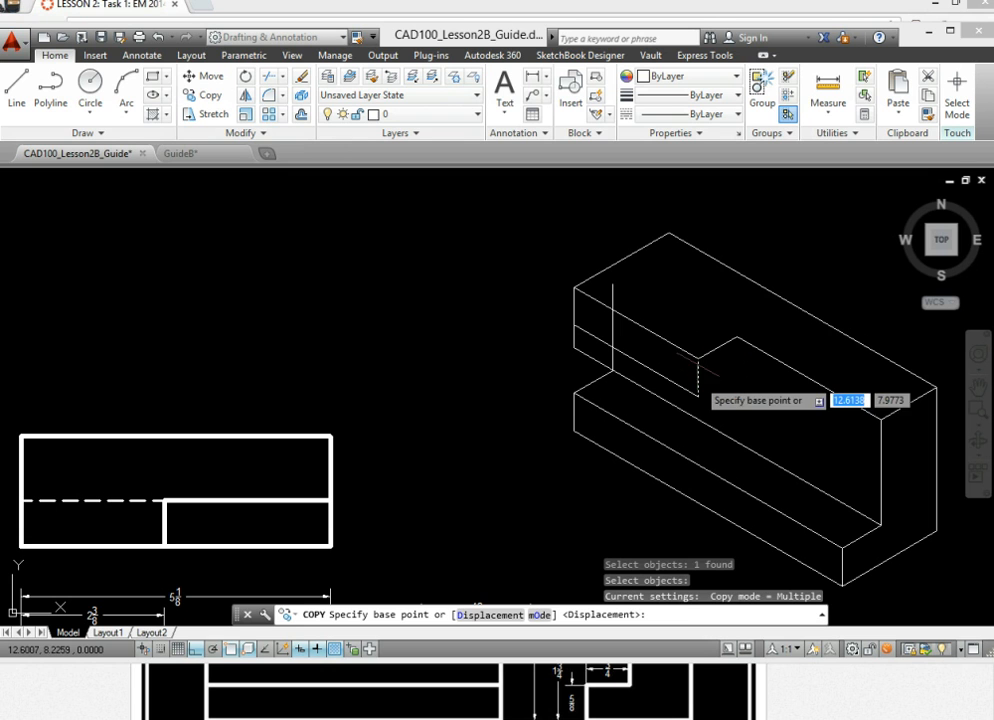
click(698, 357)
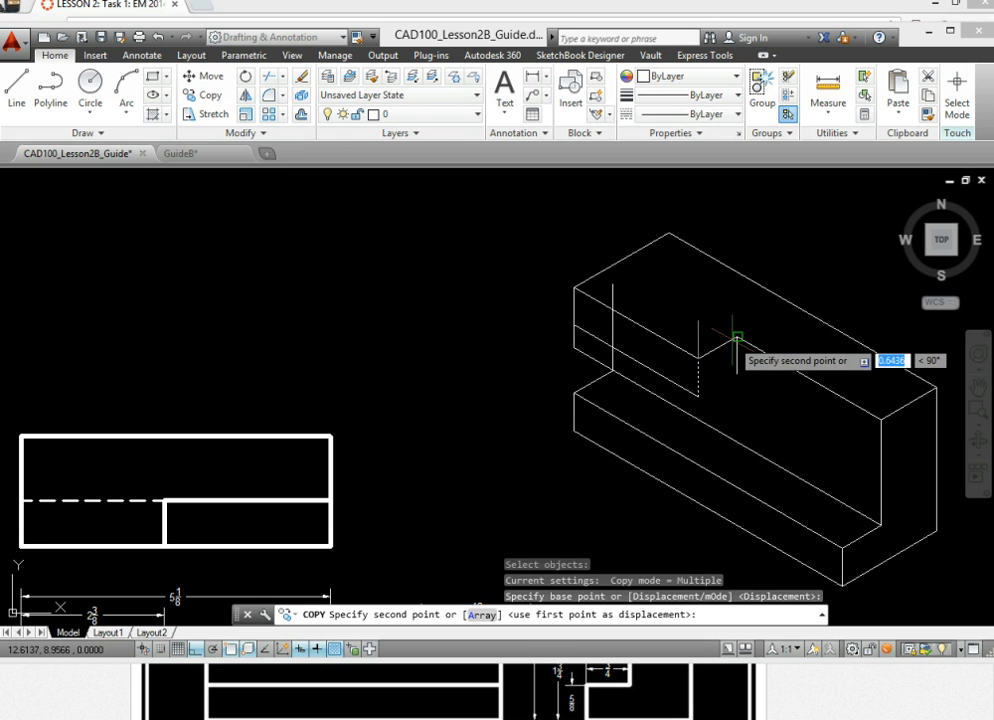
click(737, 338)
key(Escape)
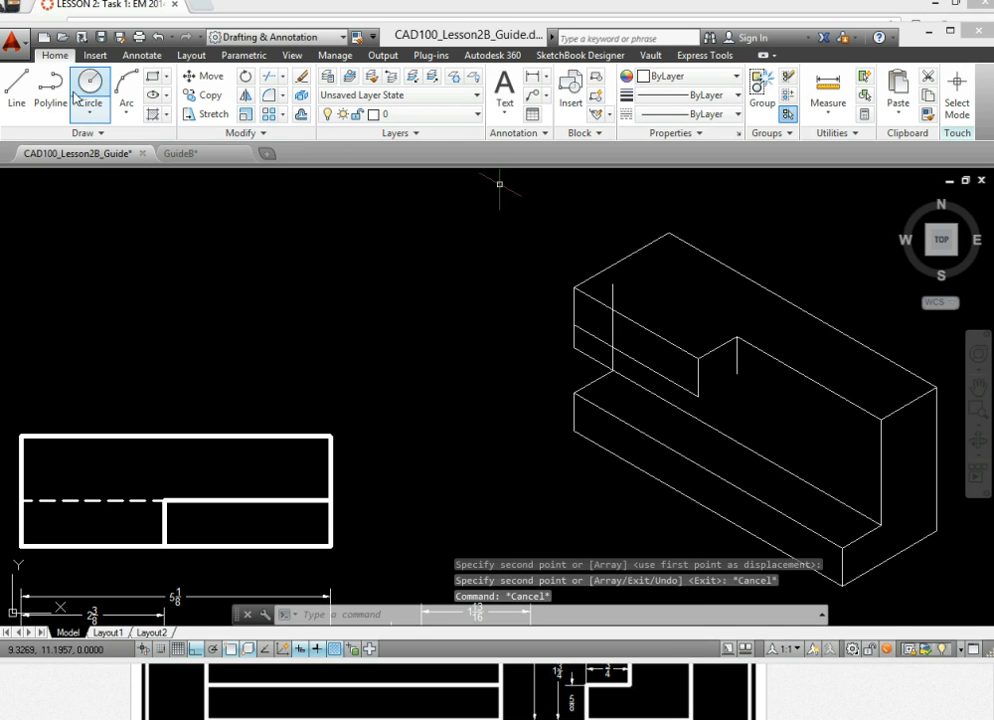
Draw a line joining the lower ends of the two short vertical edges at the top cutout
click(16, 88)
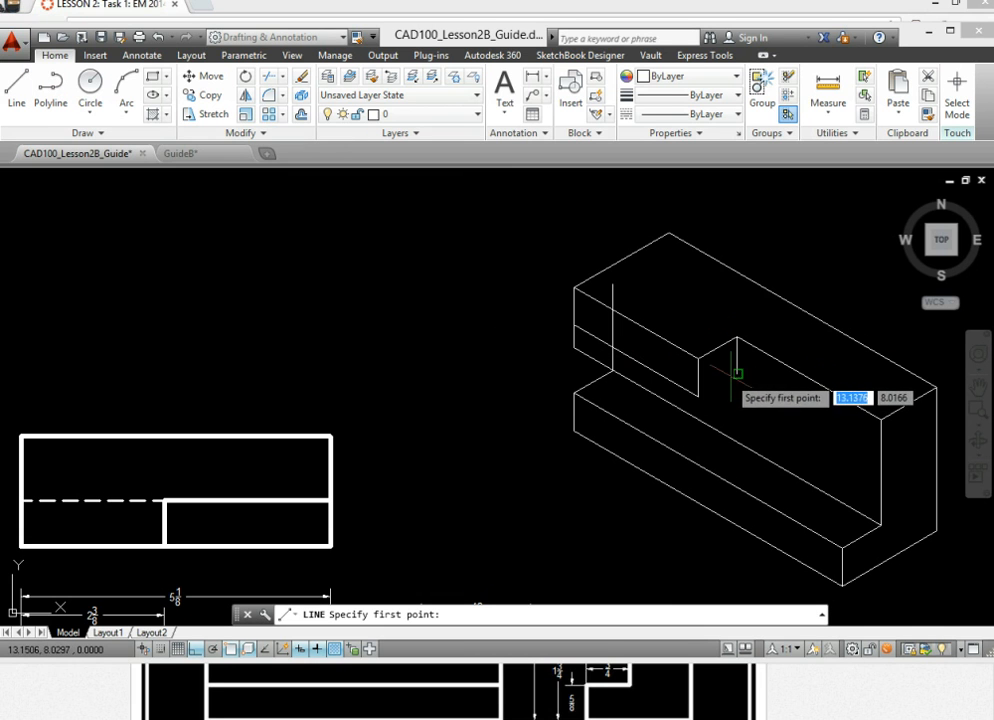
click(698, 396)
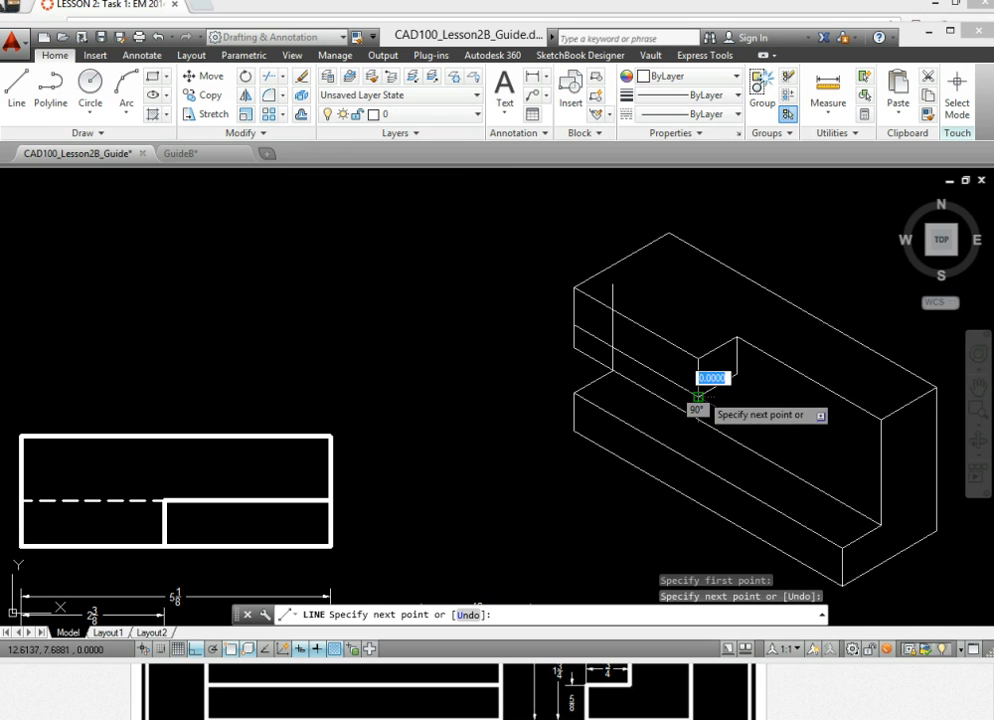
key(Escape)
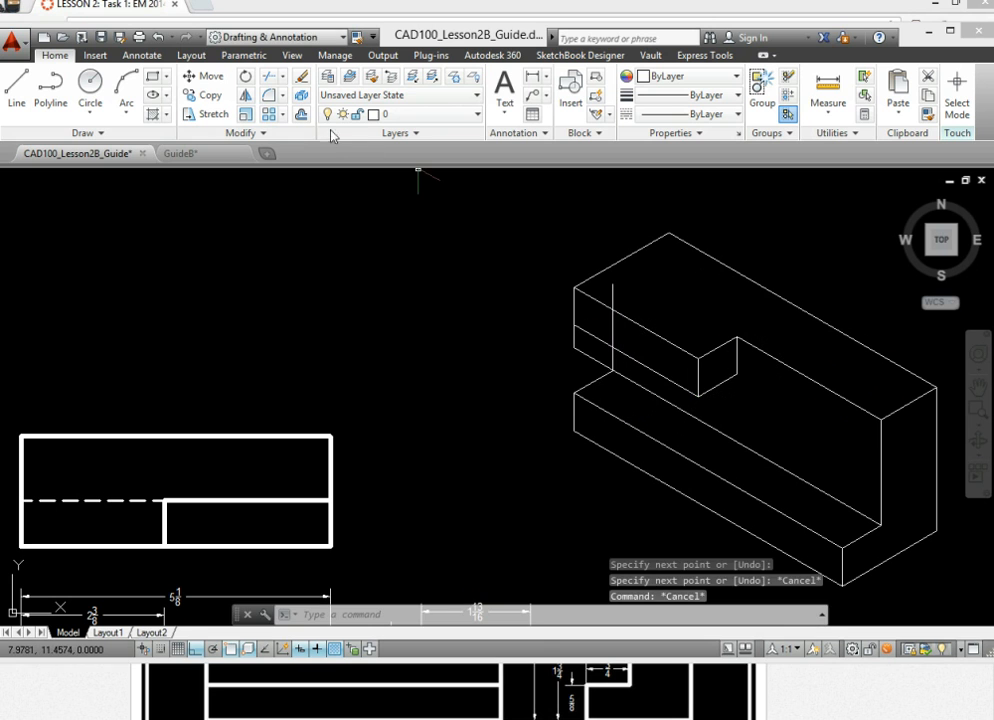
Trim the surplus segments around the overhang's far end, including the vertical line crossing it and the far edge below it
click(272, 79)
key(Return)
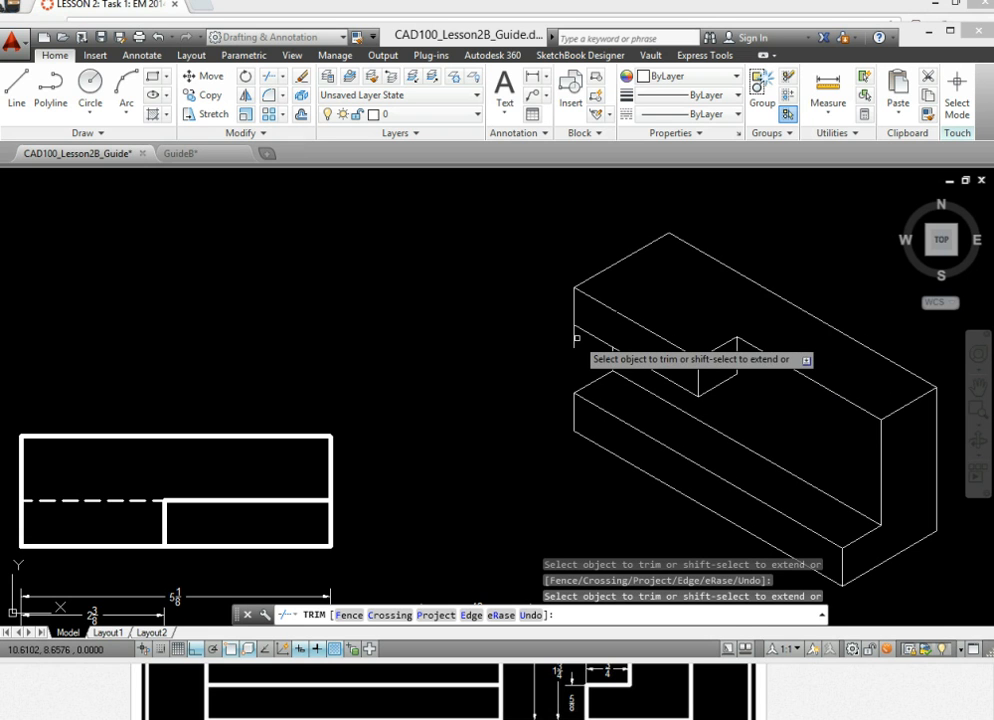
key(Escape)
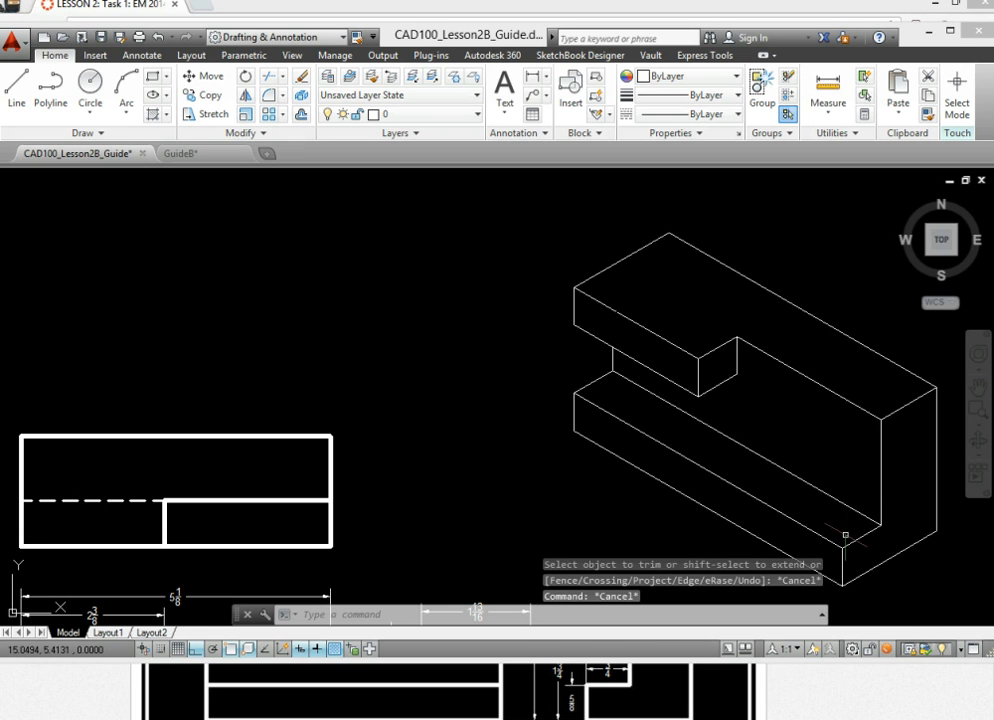
Set the lineweight of all lines in the isometric view to 0.60 mm and clear the selection
middle_drag(843, 530, 816, 492)
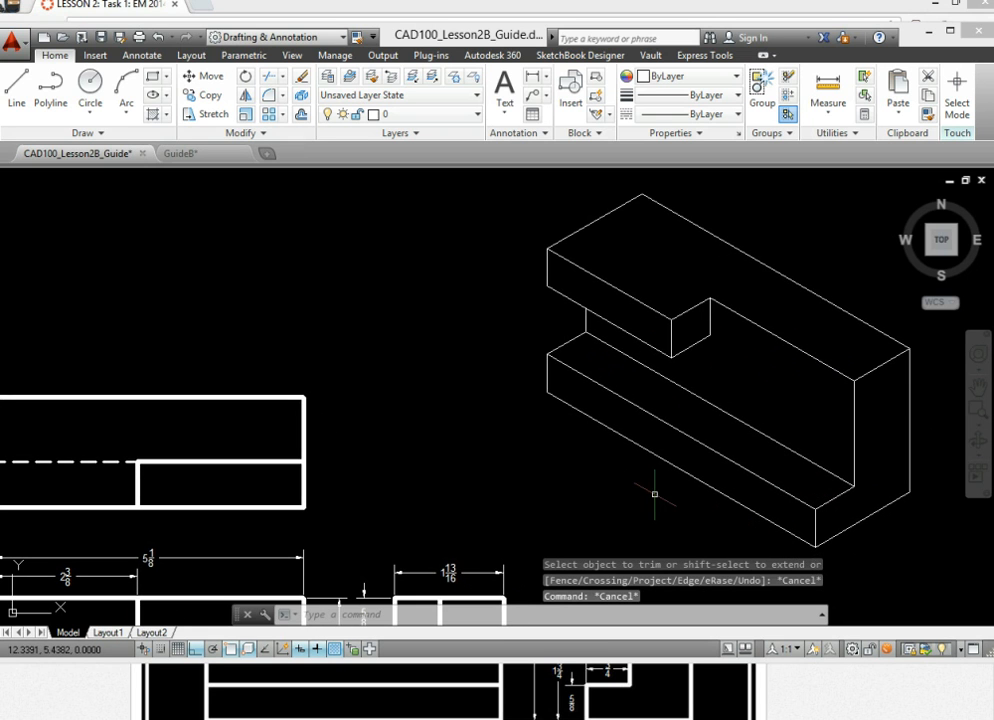
click(937, 573)
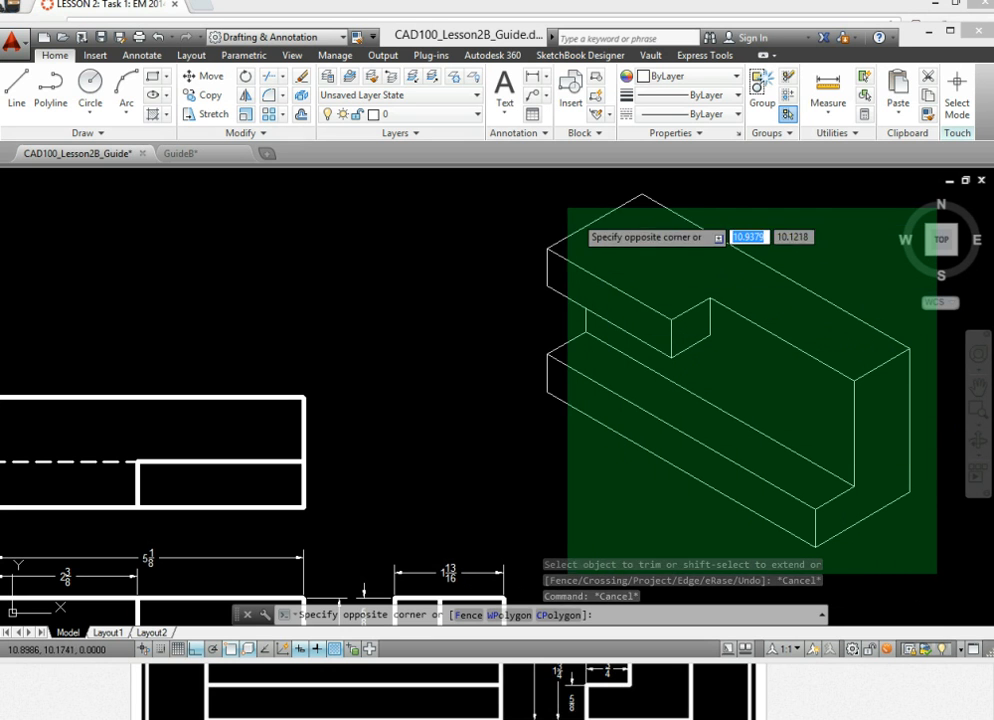
click(537, 190)
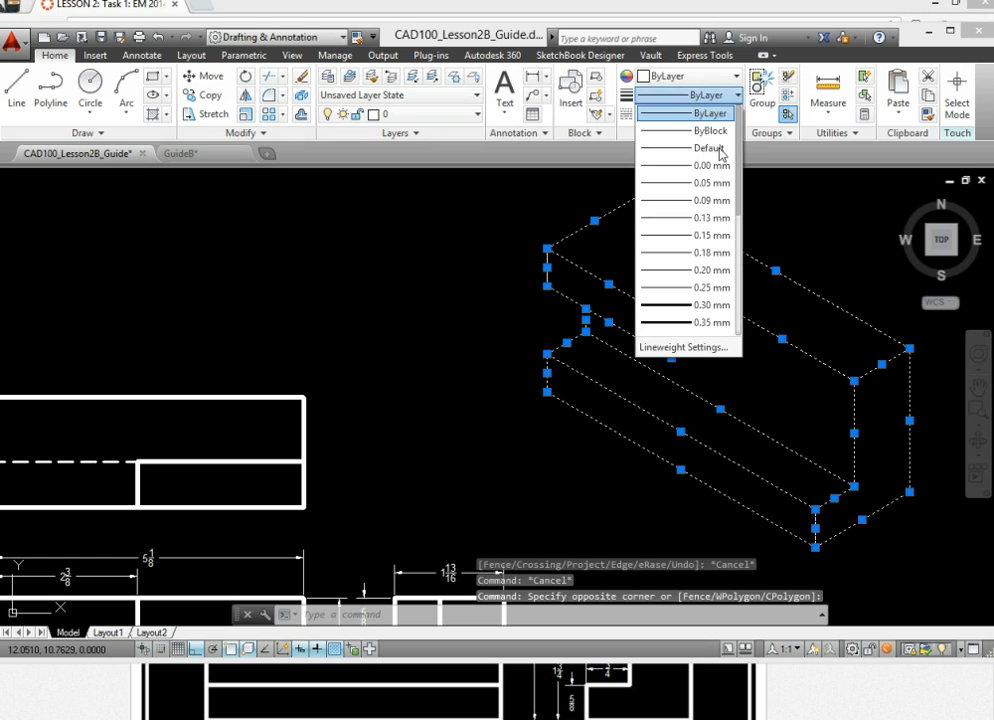
drag(741, 206, 741, 258)
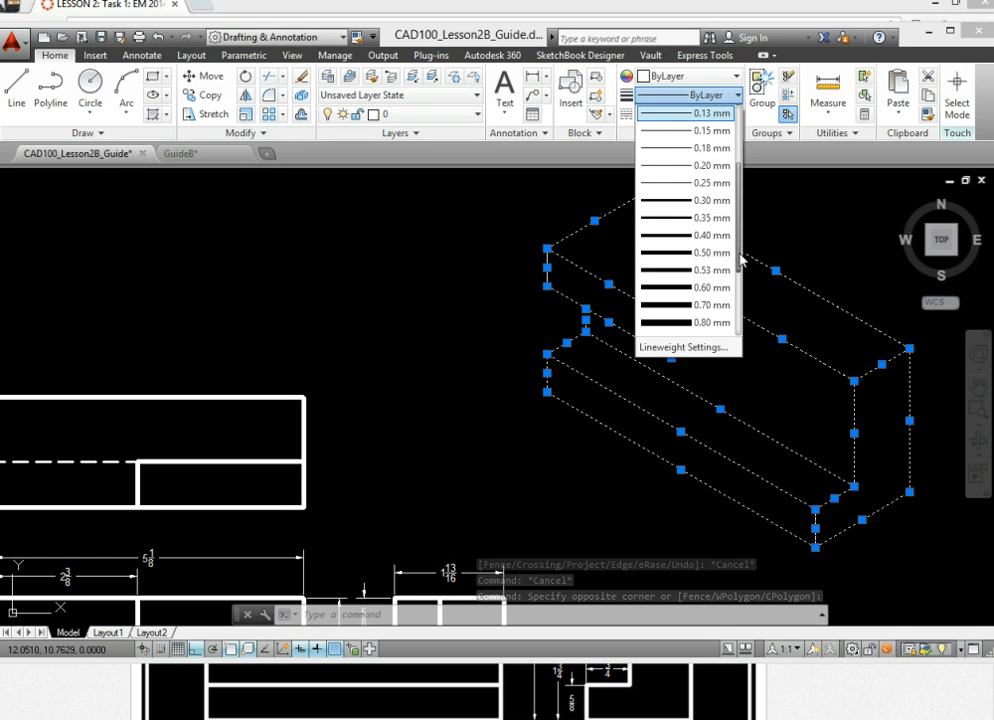
click(710, 283)
key(Escape)
key(Escape)
key(Escape)
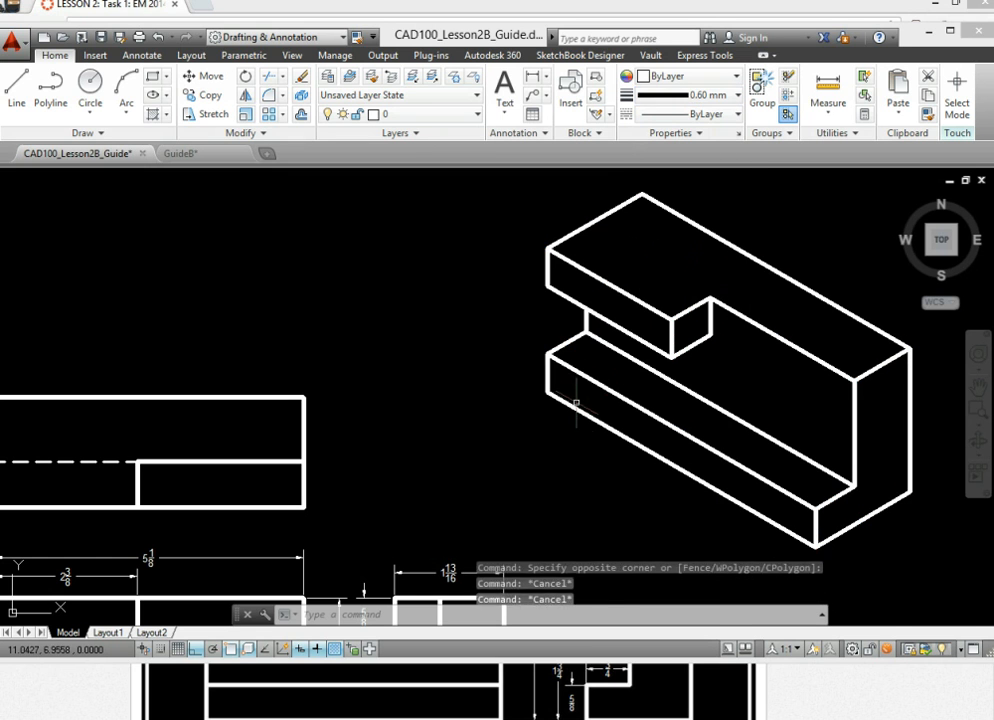
scroll(590, 503, down, 3)
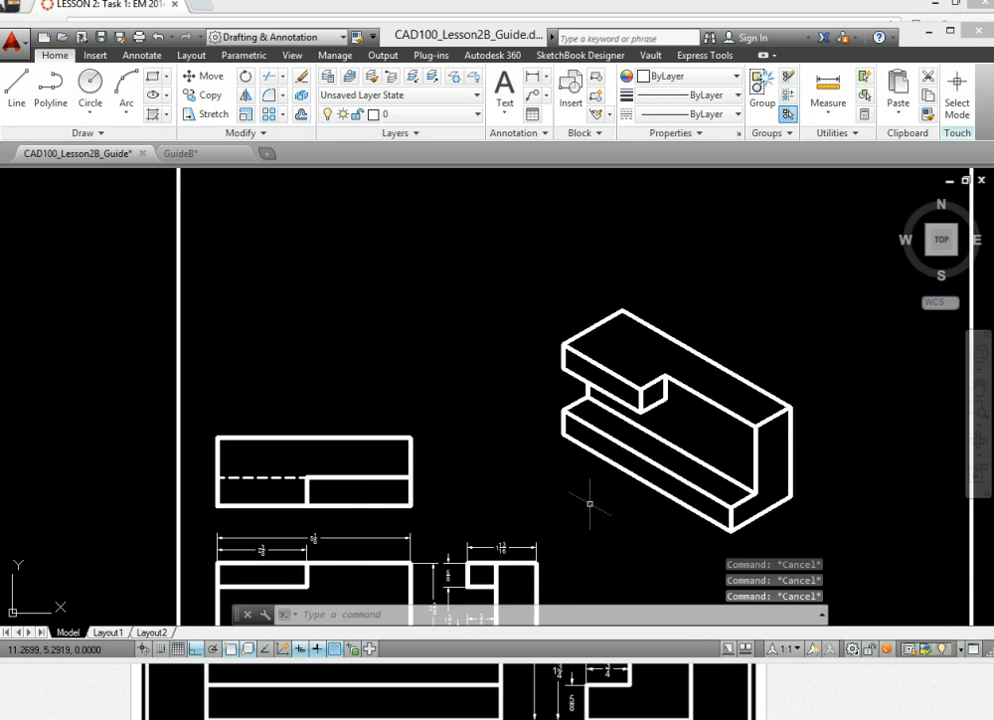
middle_drag(588, 504, 586, 480)
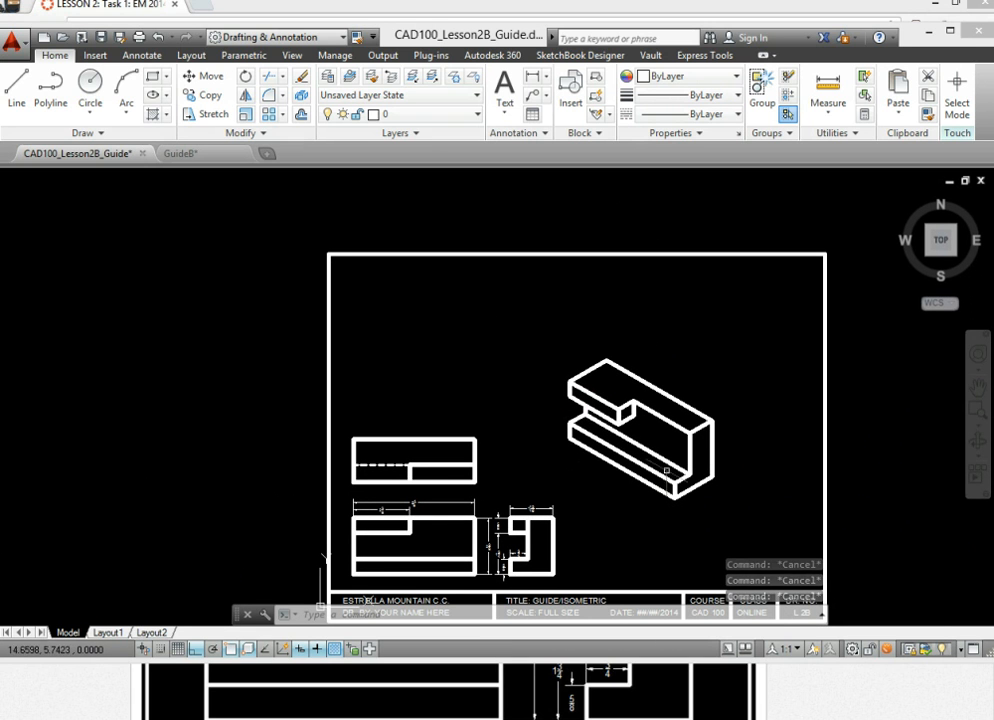
middle_click(856, 498)
middle_click(856, 498)
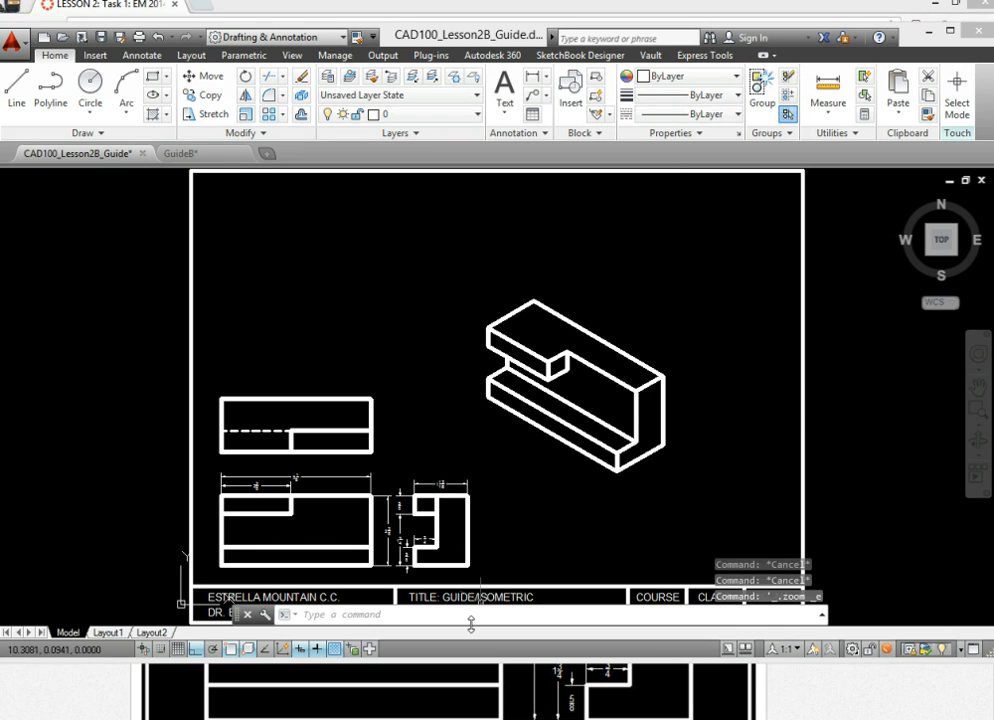
scroll(339, 530, up, 4)
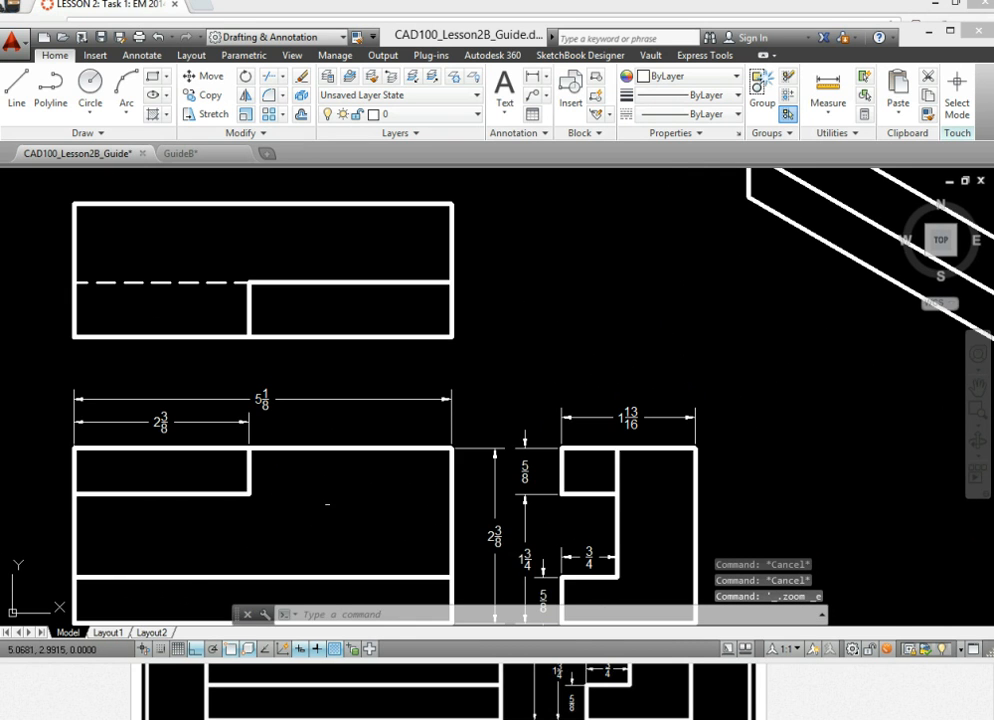
Scale the sheet border, title block lines and title text by .75 about the left end of the title block's upper line
scroll(422, 508, down, 6)
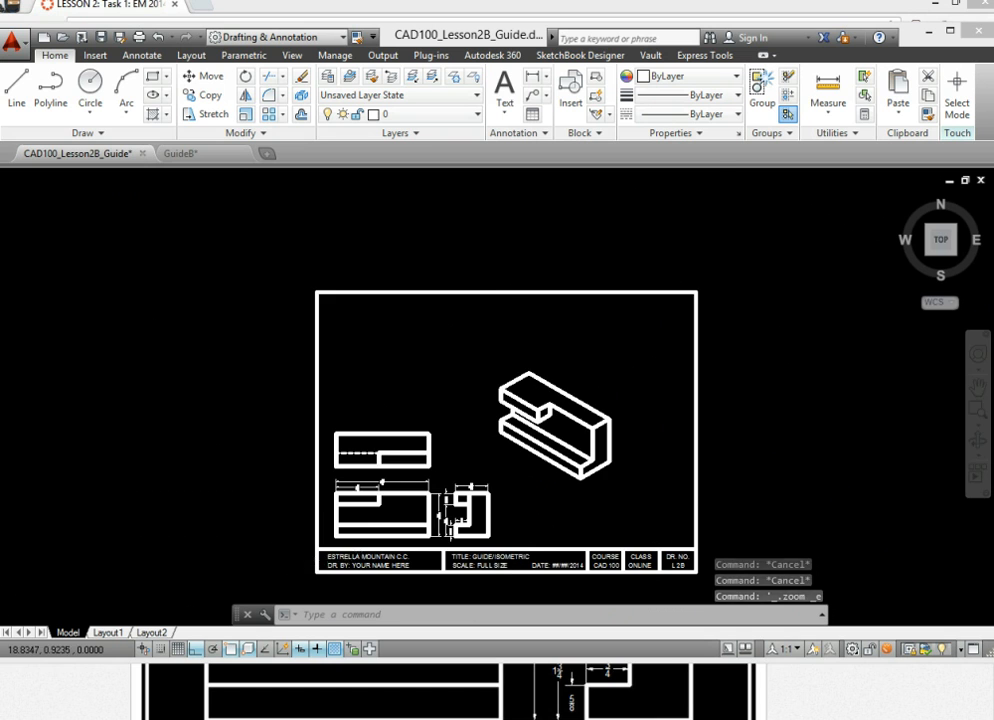
scroll(650, 544, up, 2)
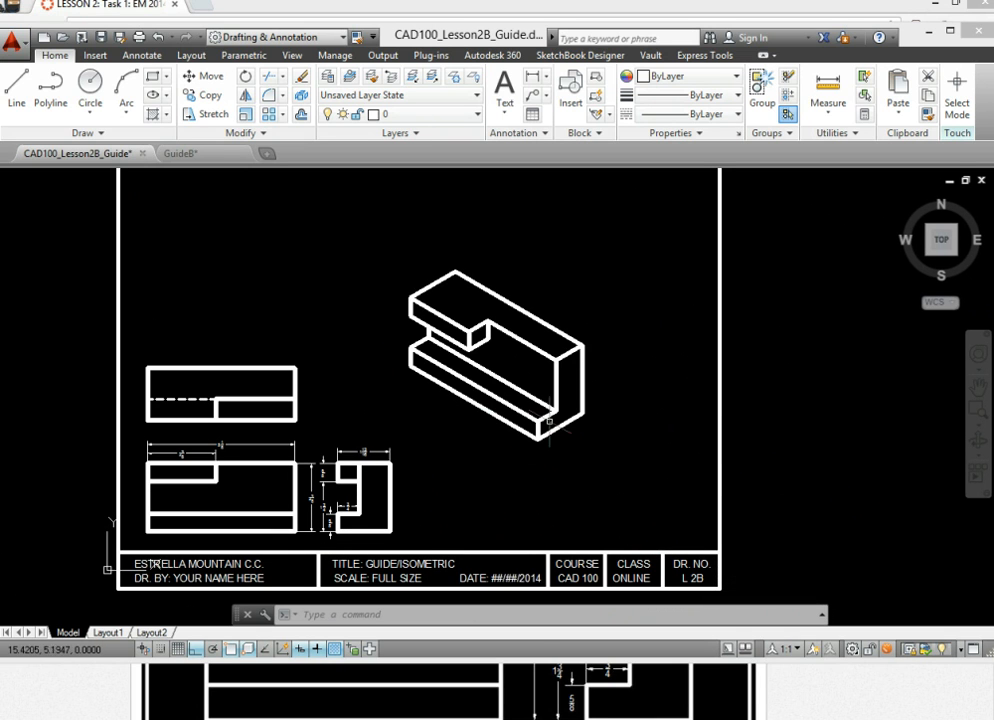
scroll(420, 376, up, 2)
middle_click(516, 466)
middle_click(516, 466)
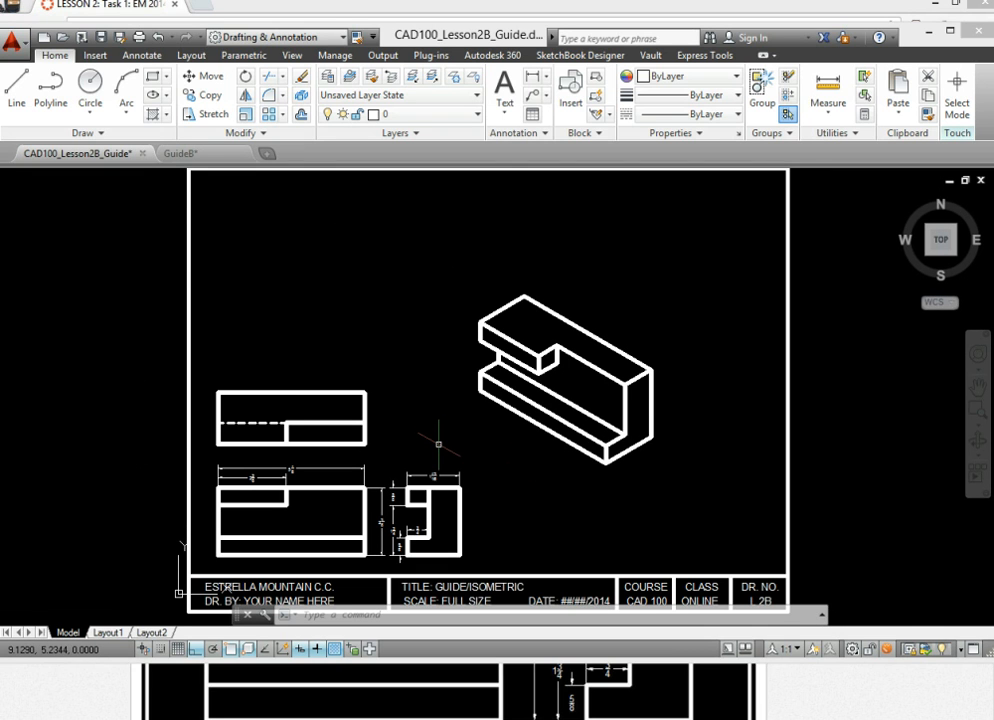
click(245, 115)
click(237, 235)
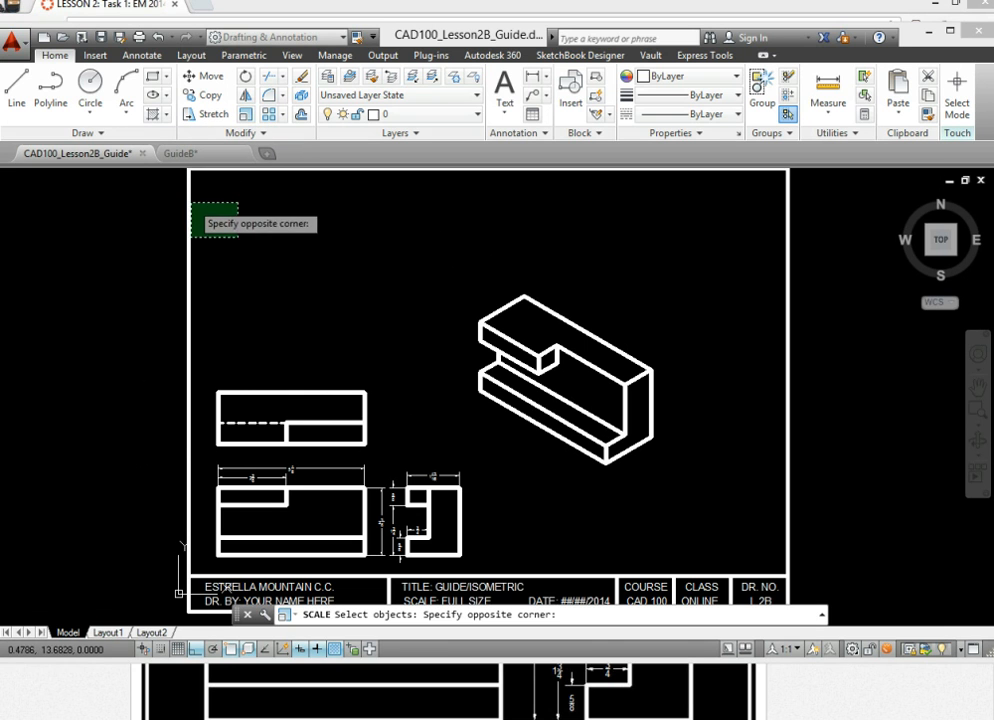
scroll(192, 195, down, 2)
click(193, 196)
click(648, 500)
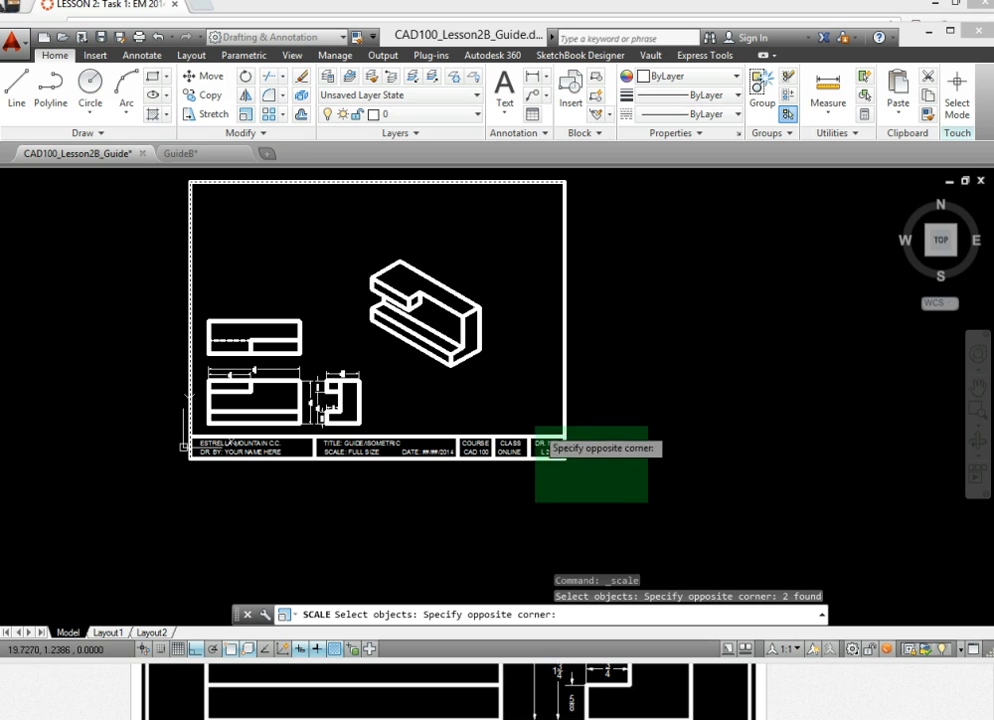
click(508, 449)
scroll(520, 465, up, 2)
click(560, 480)
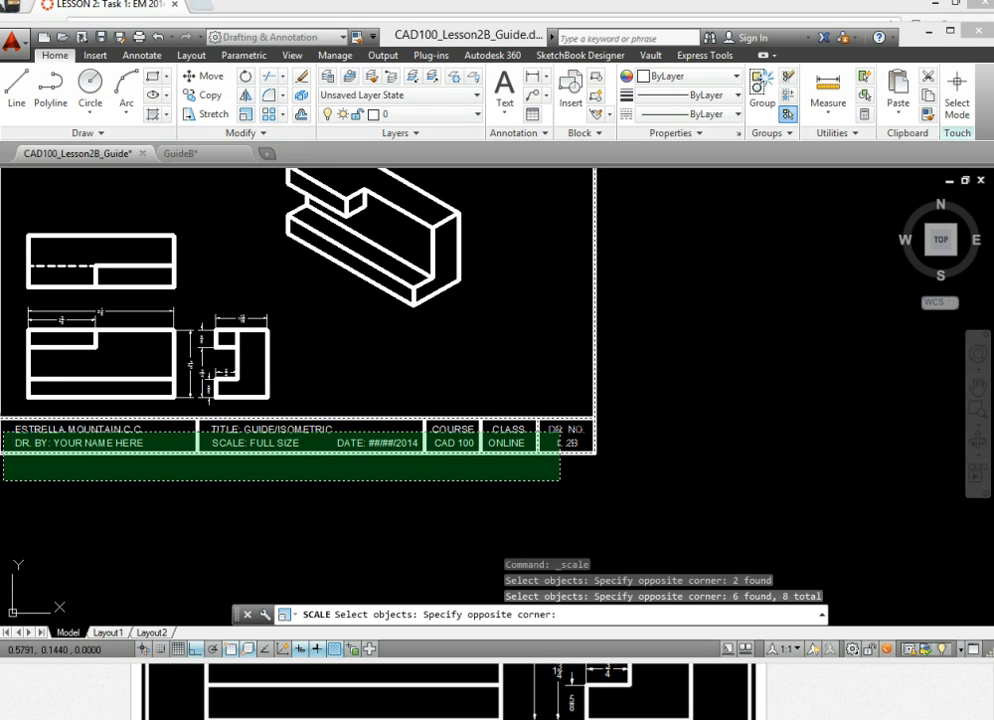
click(24, 405)
middle_drag(69, 433, 284, 462)
click(270, 490)
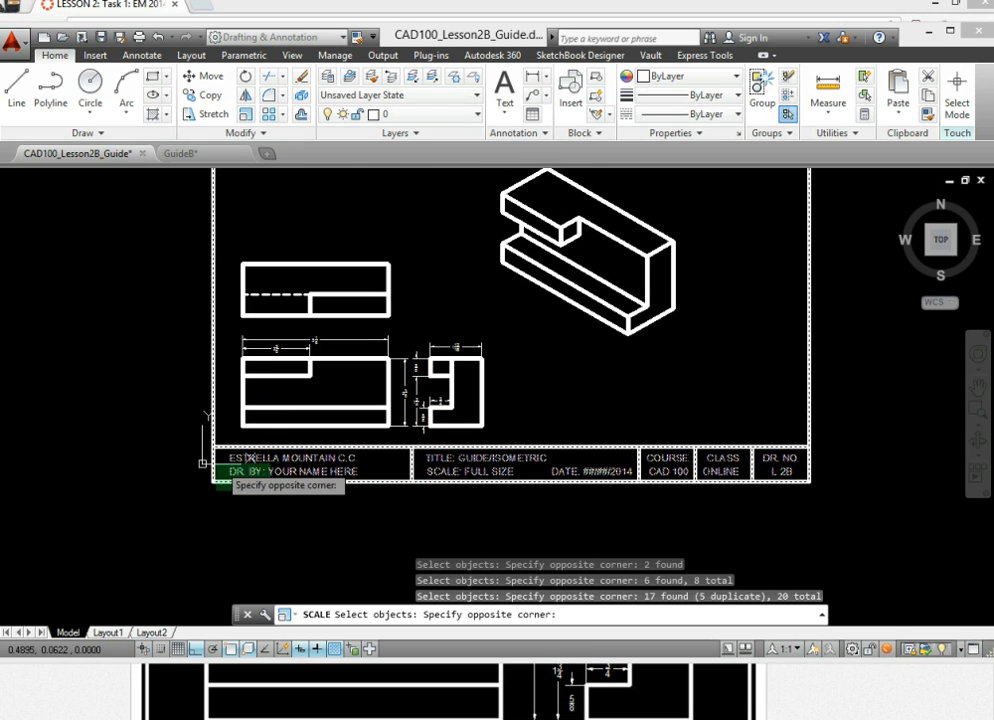
click(203, 462)
key(Return)
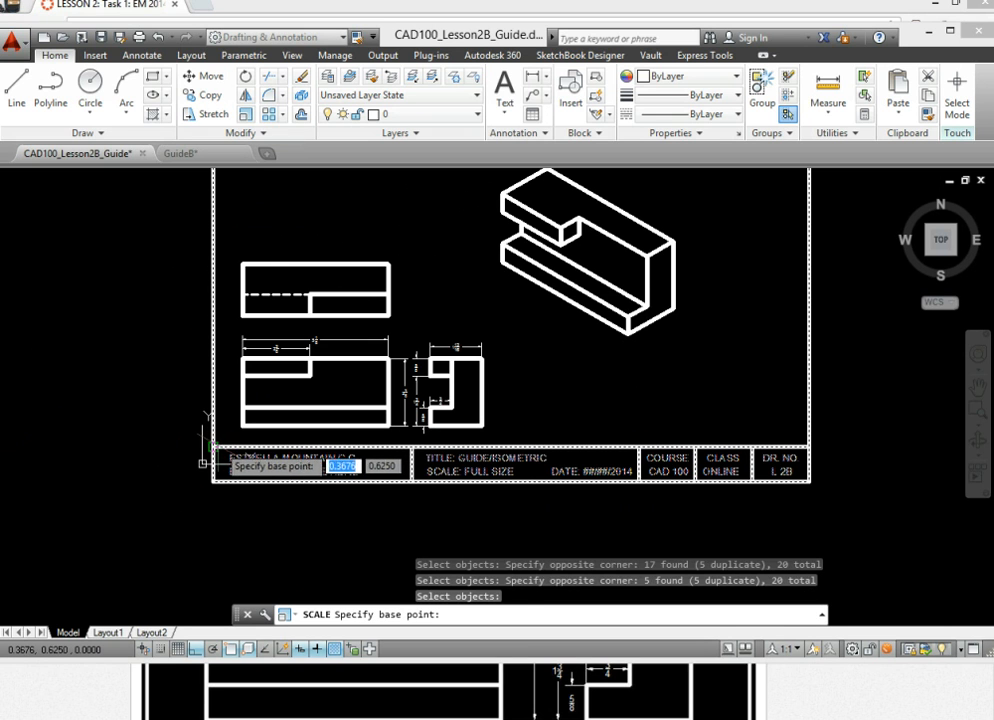
click(203, 462)
text(.75)
key(Return)
scroll(272, 478, down, 2)
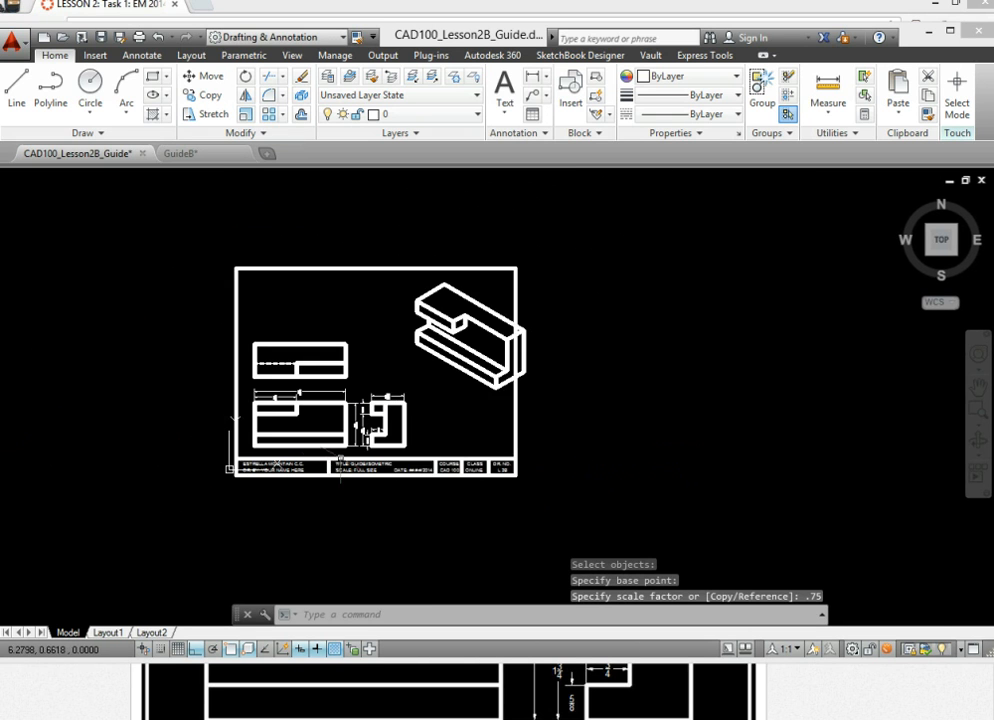
Move the whole isometric view inside the reduced border, above and to the right of the orthographic views, with Ortho off
middle_drag(369, 451, 396, 480)
text(m)
key(Return)
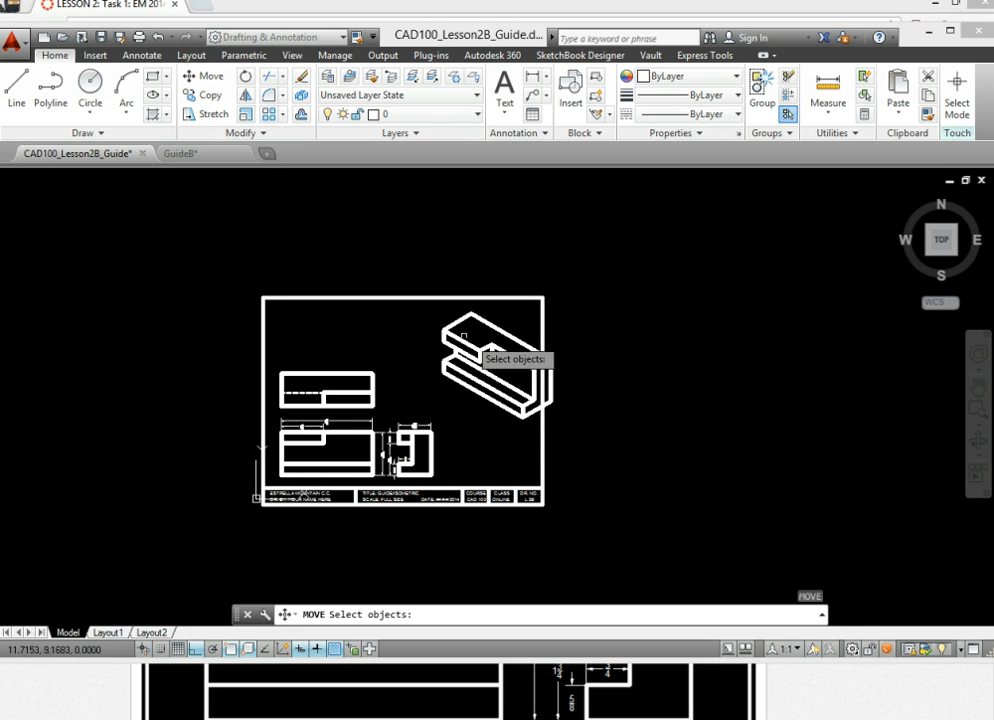
click(428, 280)
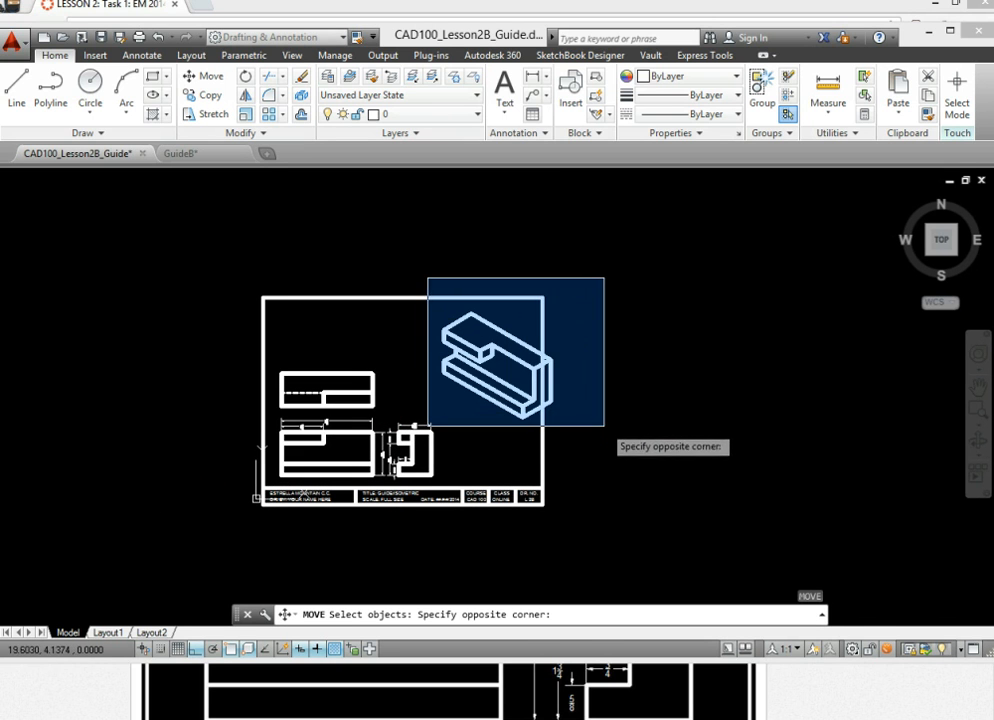
click(605, 428)
key(Return)
click(710, 388)
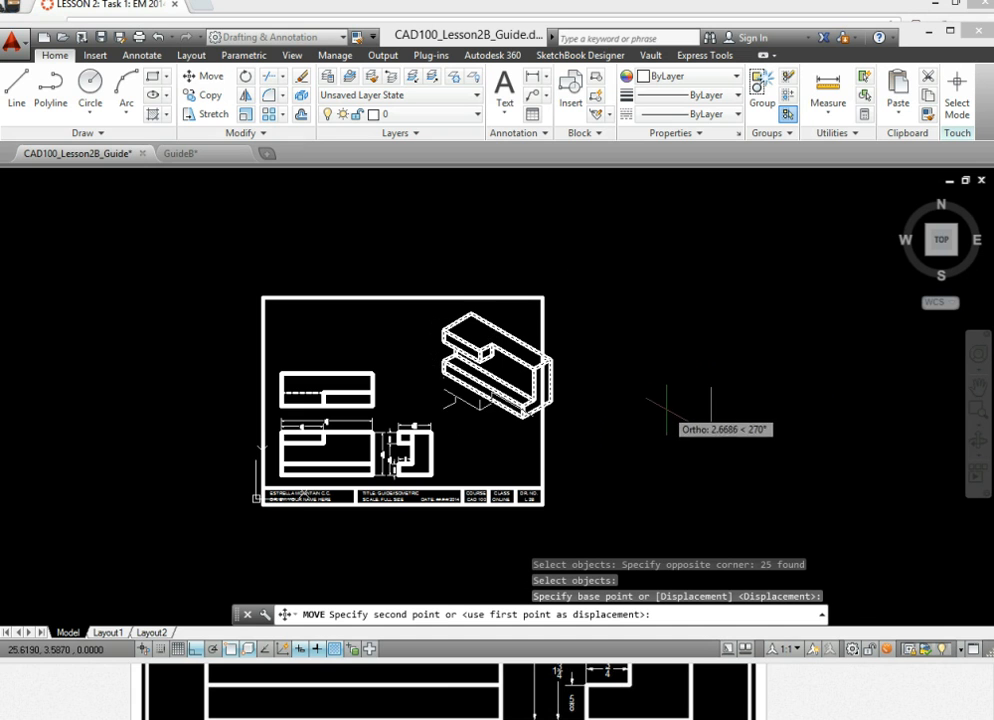
click(197, 650)
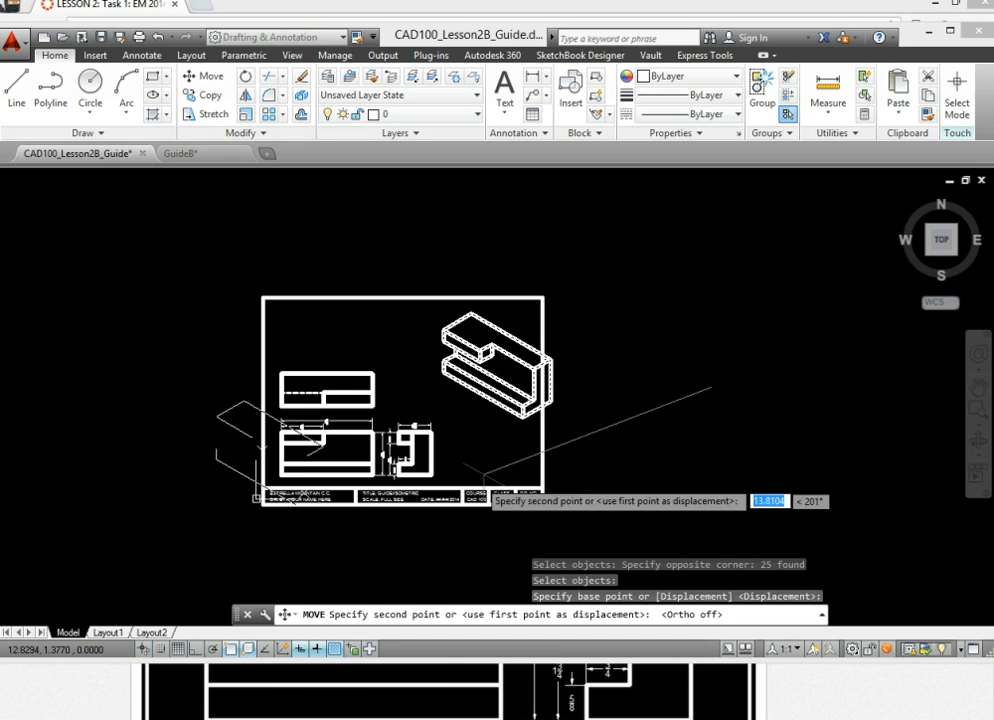
click(669, 401)
click(669, 401)
key(F8)
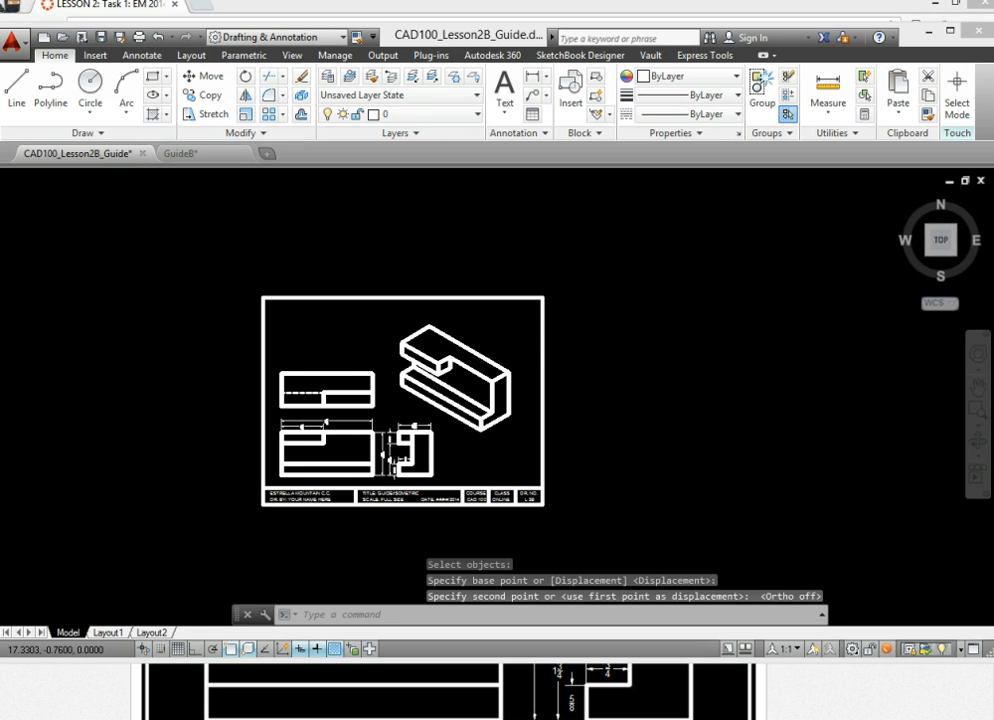
middle_click(564, 511)
middle_click(564, 511)
scroll(779, 508, down, 2)
middle_drag(718, 508, 595, 468)
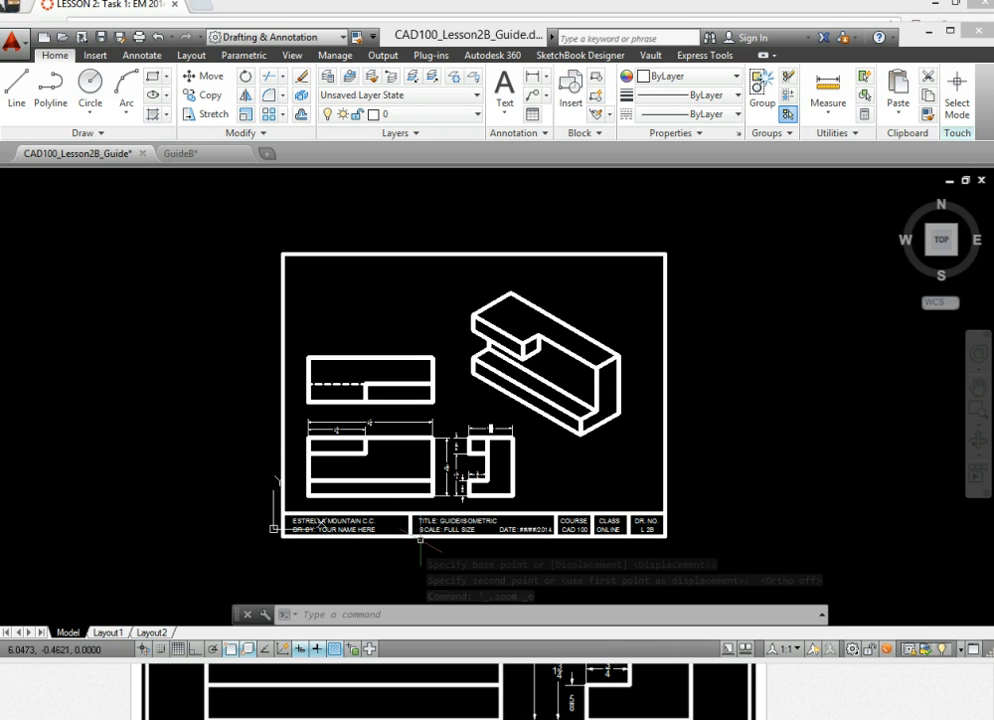
middle_click(546, 482)
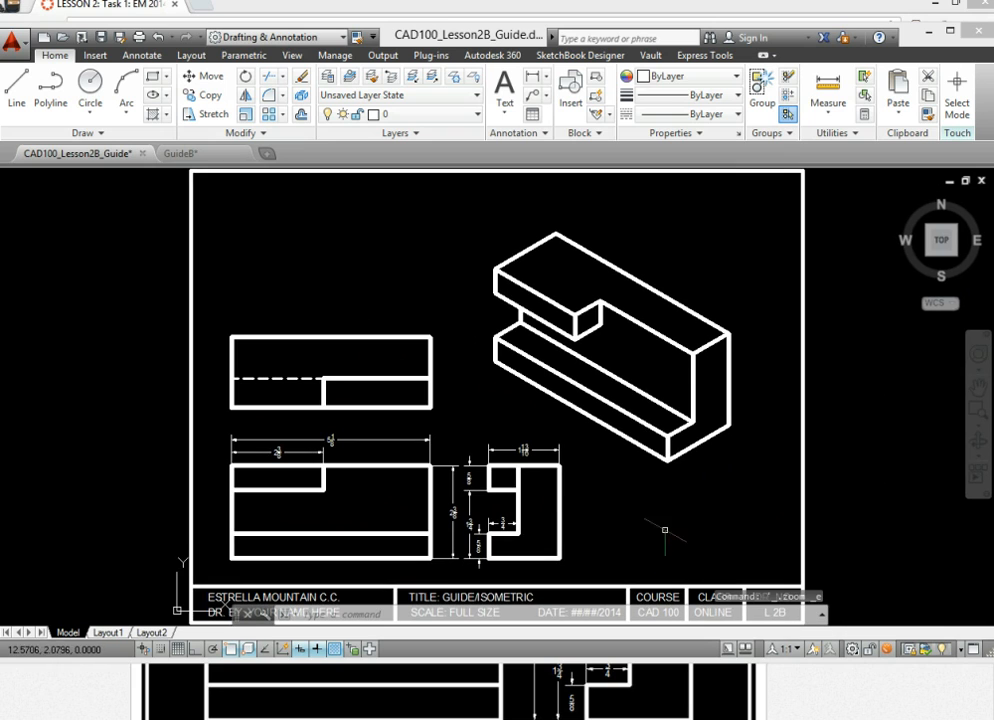